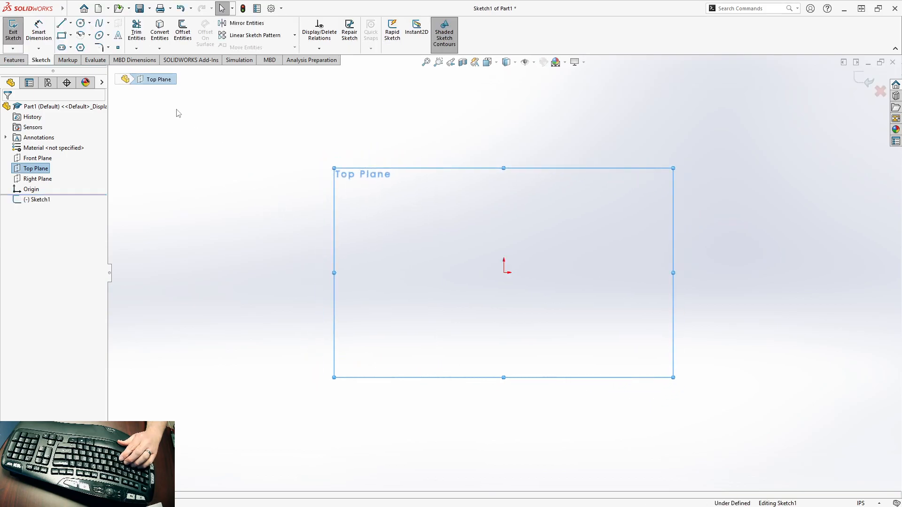
Sketch a center rectangle about 3.48 in wide and 2.78 in high, centred on the origin of the Top Plane
{"action": "left_click", "coordinate": [70, 35]}
{"action": "left_click", "coordinate": [84, 58]}
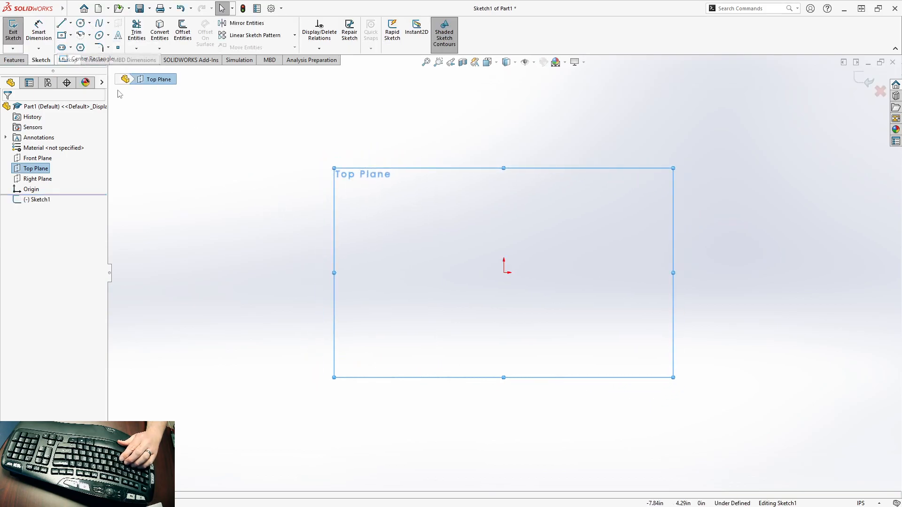
{"action": "left_click", "coordinate": [504, 273]}
{"action": "left_click", "coordinate": [419, 340]}
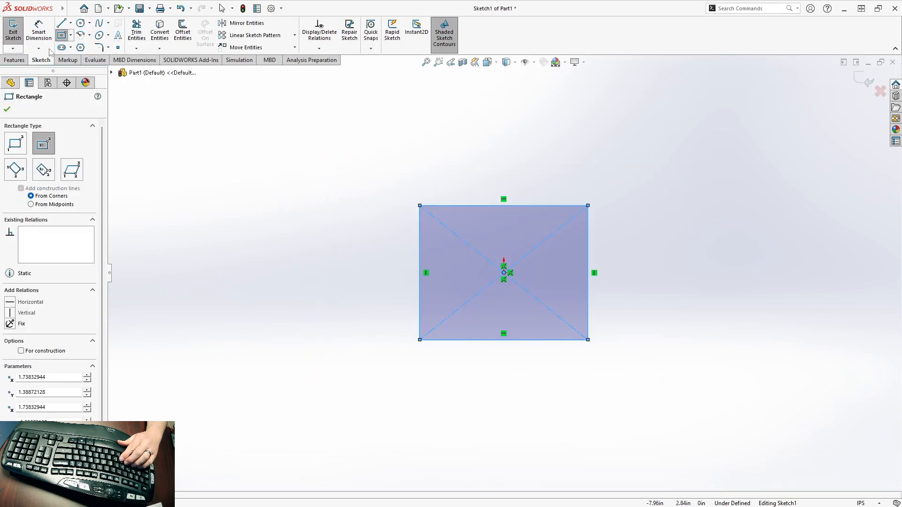
Dimension the rectangle's height between its two horizontal edges as 2.5 in
{"action": "left_click", "coordinate": [38, 31]}
{"action": "left_click", "coordinate": [458, 206]}
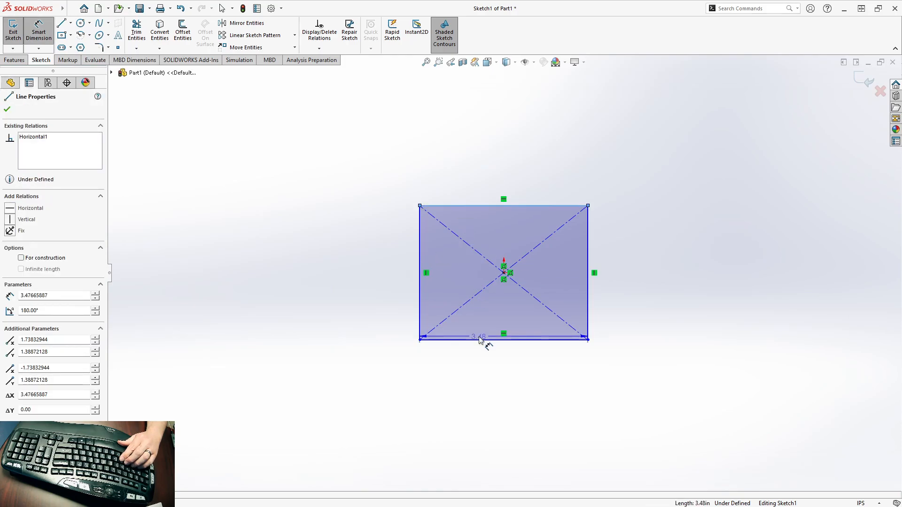
{"action": "left_click", "coordinate": [483, 339]}
{"action": "left_click", "coordinate": [358, 282]}
{"action": "type", "text": "2.5"}
{"action": "key", "text": "Return"}
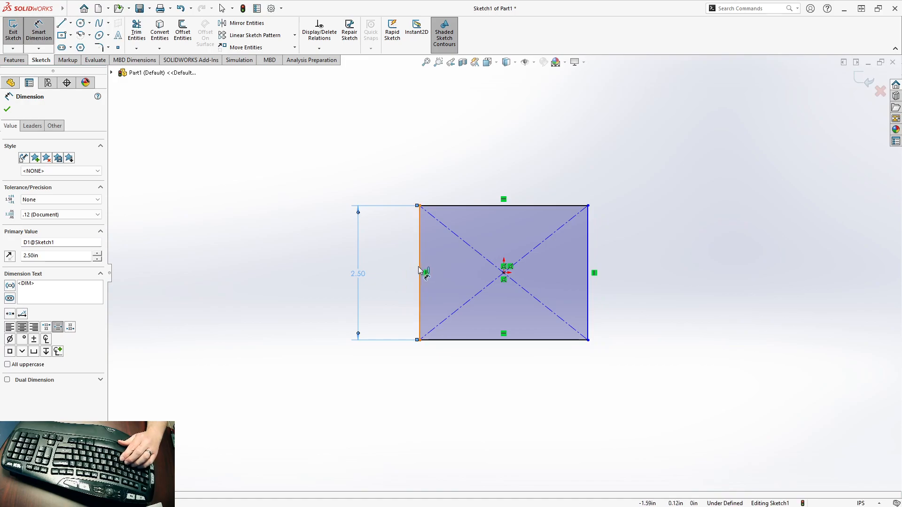
Dimension the rectangle's width between its two vertical edges as 3 in
{"action": "left_click", "coordinate": [587, 273]}
{"action": "left_click", "coordinate": [510, 394]}
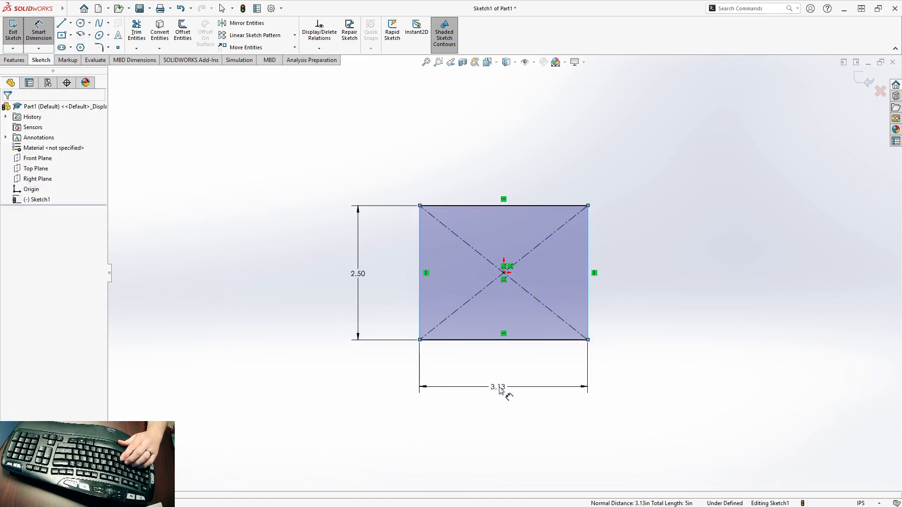
{"action": "type", "text": "3.12937063in"}
{"action": "key", "text": "Return"}
{"action": "left_click", "coordinate": [618, 324]}
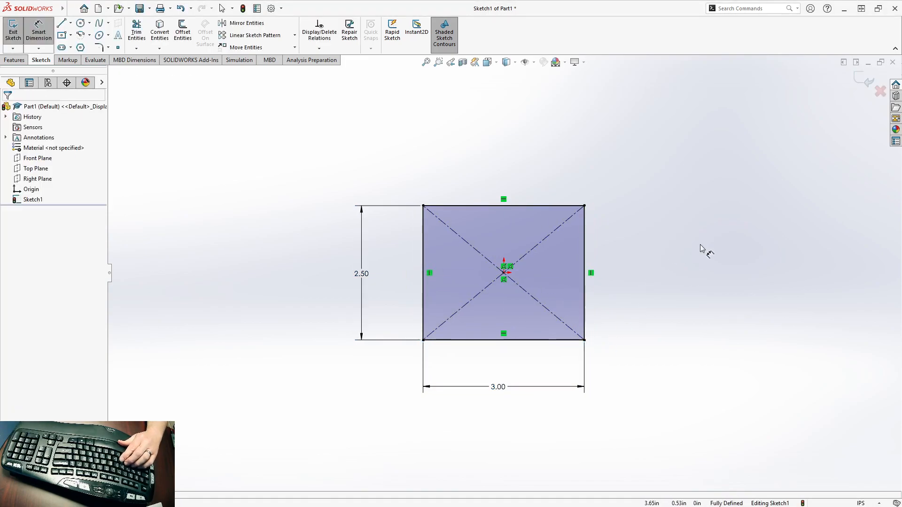
Finish the sketch and extrude the rectangle upward as a blind boss 2.00 in deep
{"action": "left_click", "coordinate": [867, 83]}
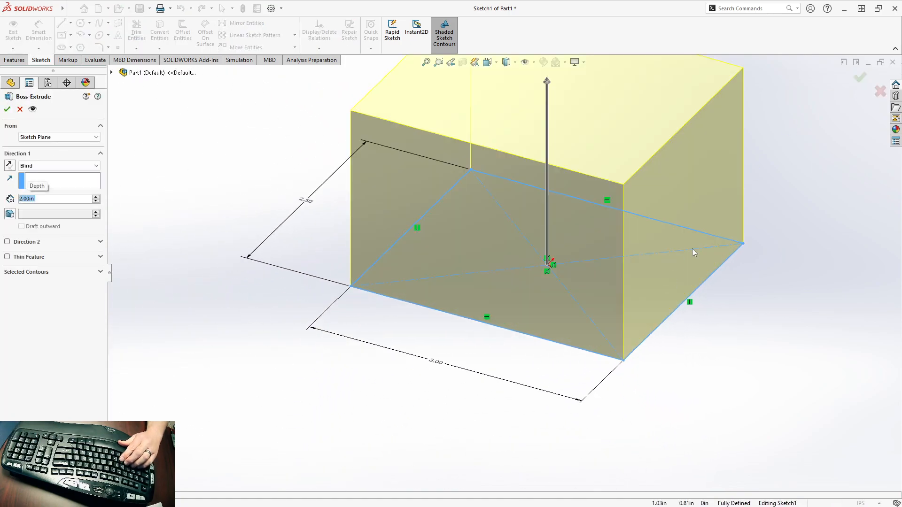
{"action": "left_click", "coordinate": [860, 77]}
{"action": "scroll", "coordinate": [628, 207], "scroll_direction": "up", "scroll_amount": 4}
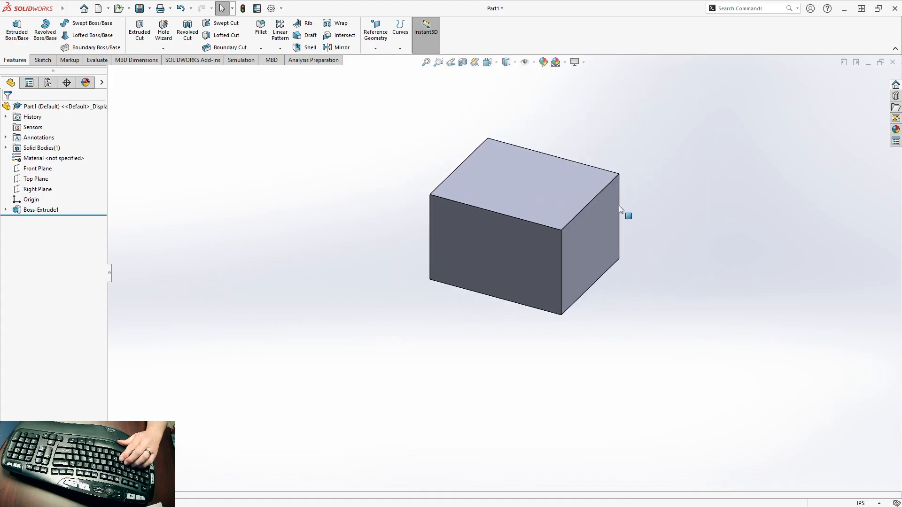
{"action": "scroll", "coordinate": [536, 189], "scroll_direction": "down", "scroll_amount": 3}
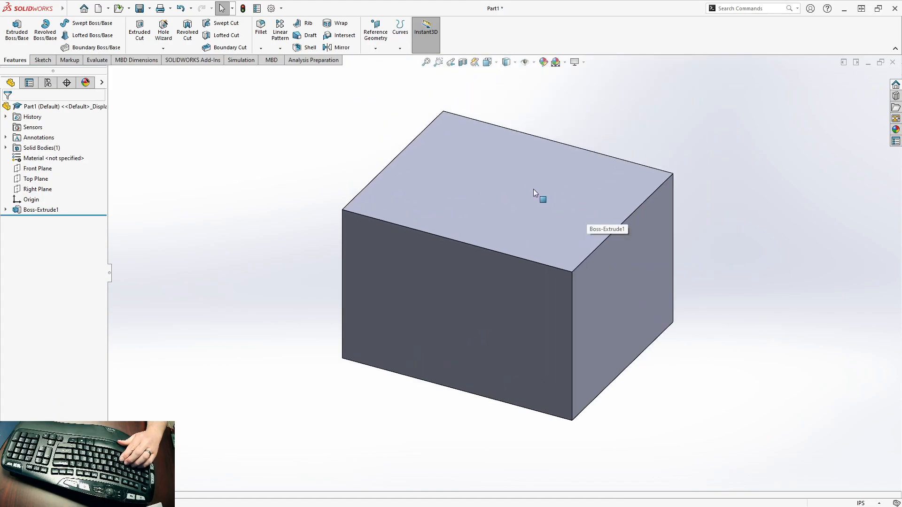
Assign the 6061-T6 (SS) material from the Aluminium Alloys category to the part
{"action": "right_click", "coordinate": [72, 161]}
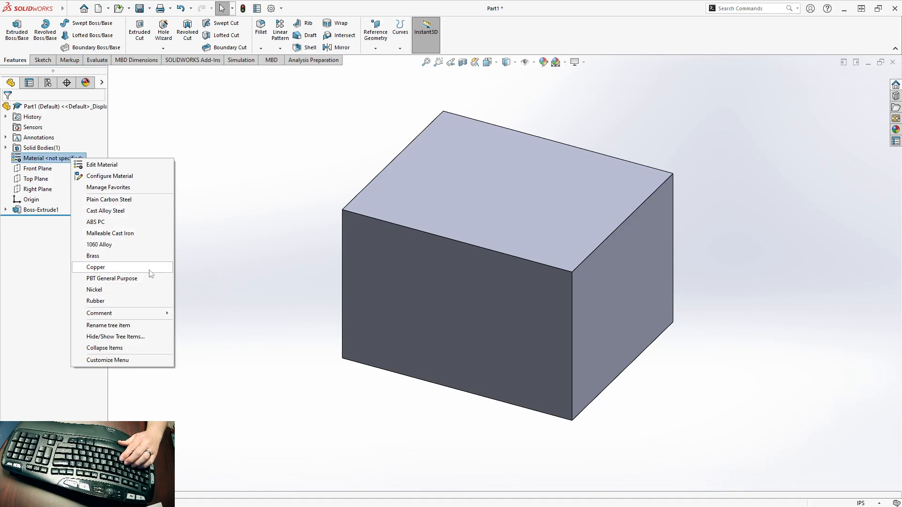
{"action": "left_click", "coordinate": [93, 165]}
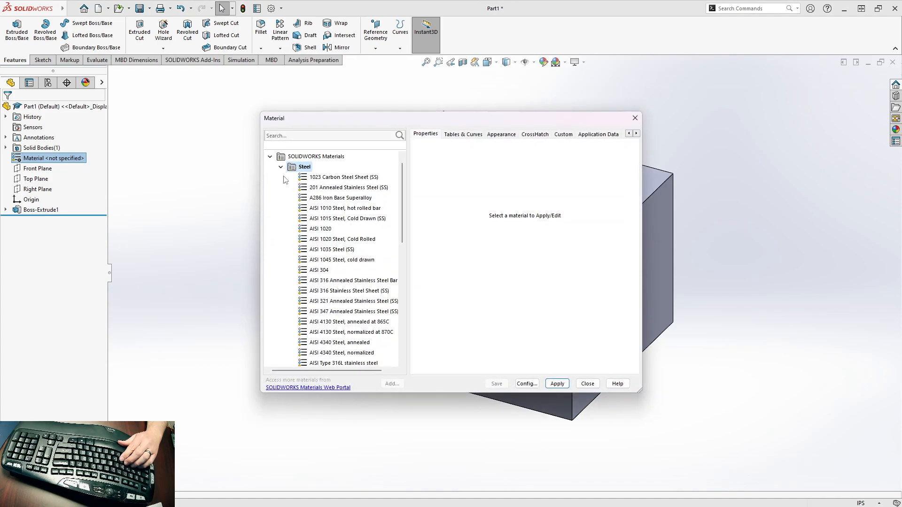
{"action": "left_click", "coordinate": [280, 168]}
{"action": "left_click", "coordinate": [315, 198]}
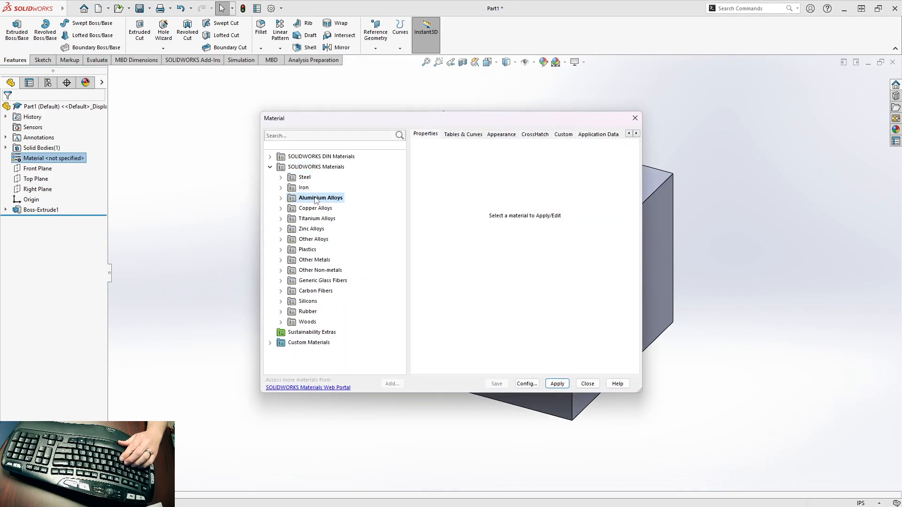
{"action": "left_click", "coordinate": [286, 198]}
{"action": "scroll", "coordinate": [318, 248], "scroll_direction": "down", "scroll_amount": 15}
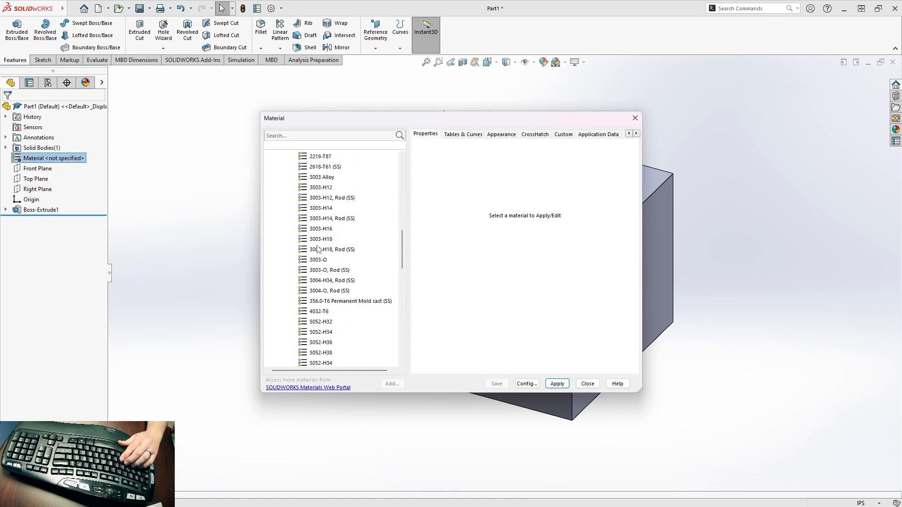
{"action": "scroll", "coordinate": [318, 247], "scroll_direction": "down", "scroll_amount": 3}
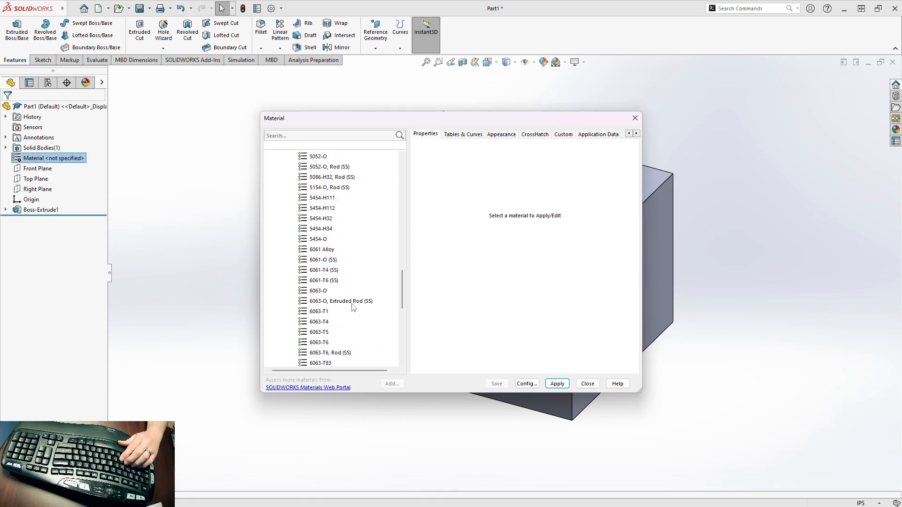
{"action": "left_click", "coordinate": [325, 281]}
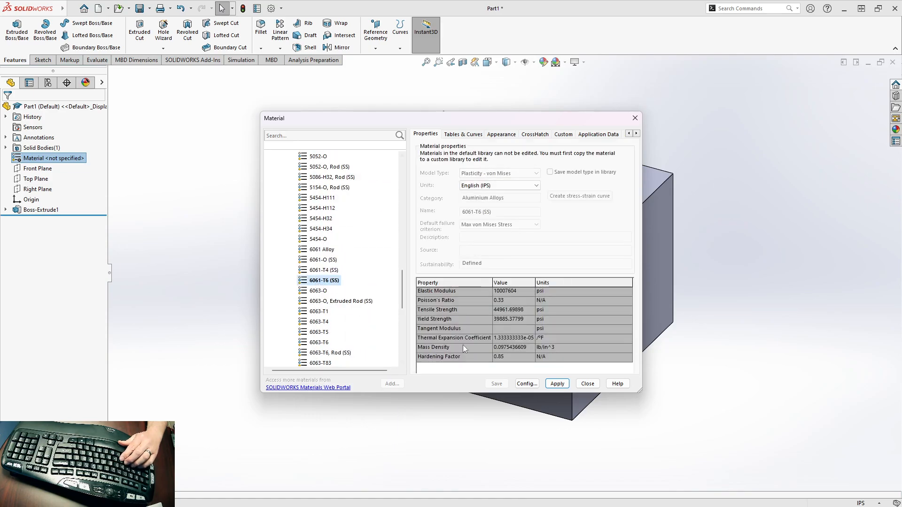
{"action": "left_click", "coordinate": [557, 384]}
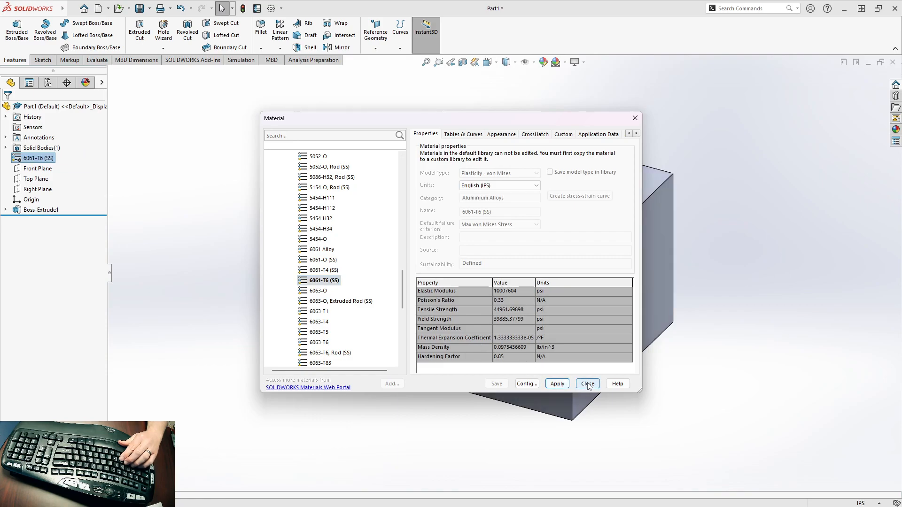
{"action": "left_click", "coordinate": [588, 383]}
{"action": "scroll", "coordinate": [591, 258], "scroll_direction": "down", "scroll_amount": 2}
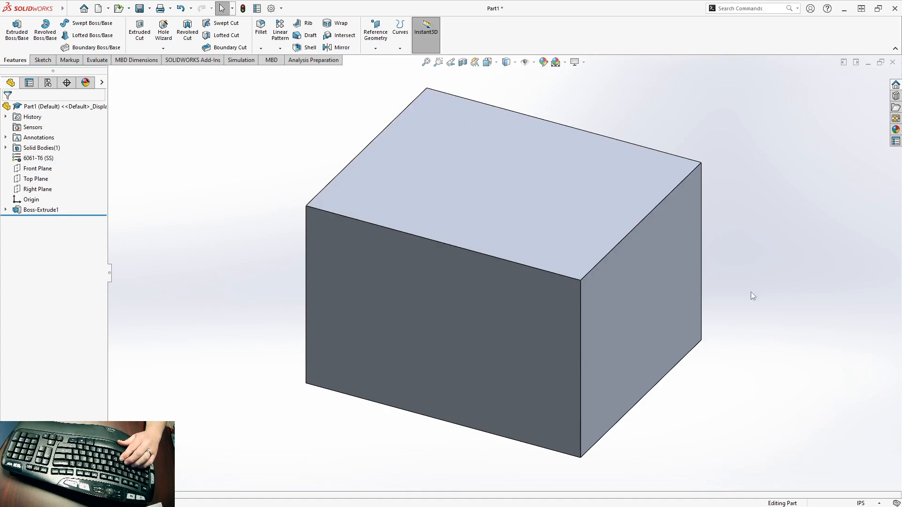
Add a custom file property Description to the part with the text BLOCK, JUNK
{"action": "left_click", "coordinate": [257, 9]}
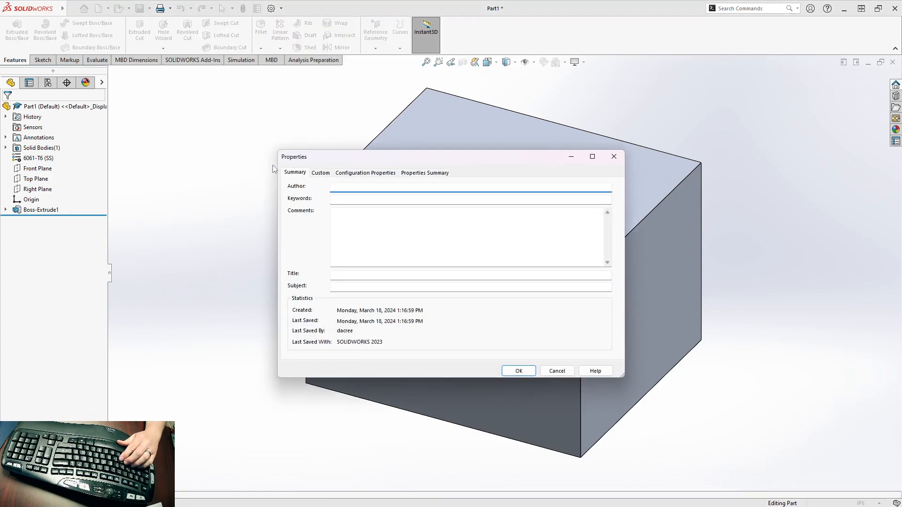
{"action": "left_click", "coordinate": [320, 173]}
{"action": "left_click", "coordinate": [347, 220]}
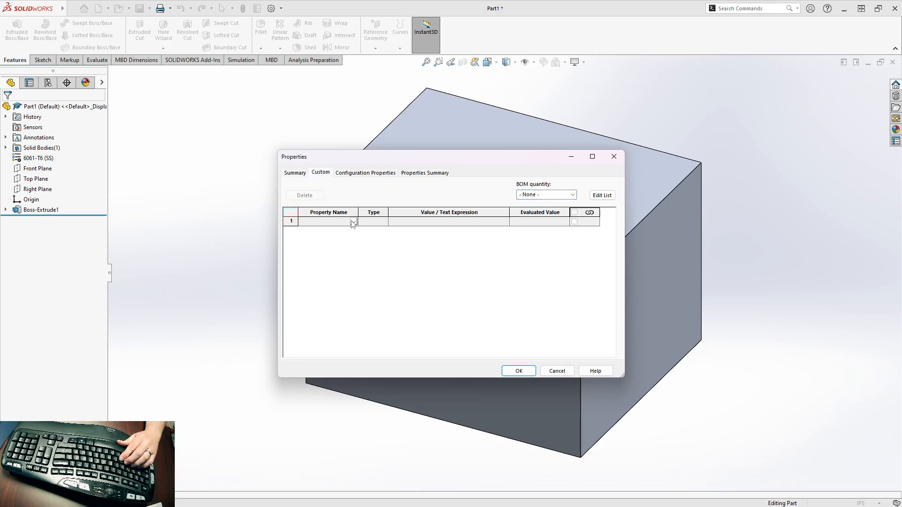
{"action": "left_click", "coordinate": [354, 222]}
{"action": "left_click", "coordinate": [322, 231]}
{"action": "left_click", "coordinate": [412, 224]}
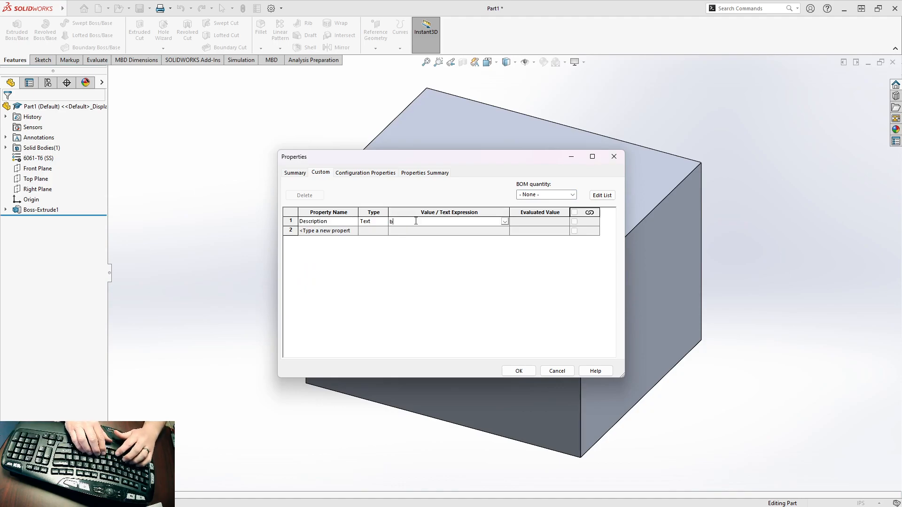
{"action": "type", "text": "B"}
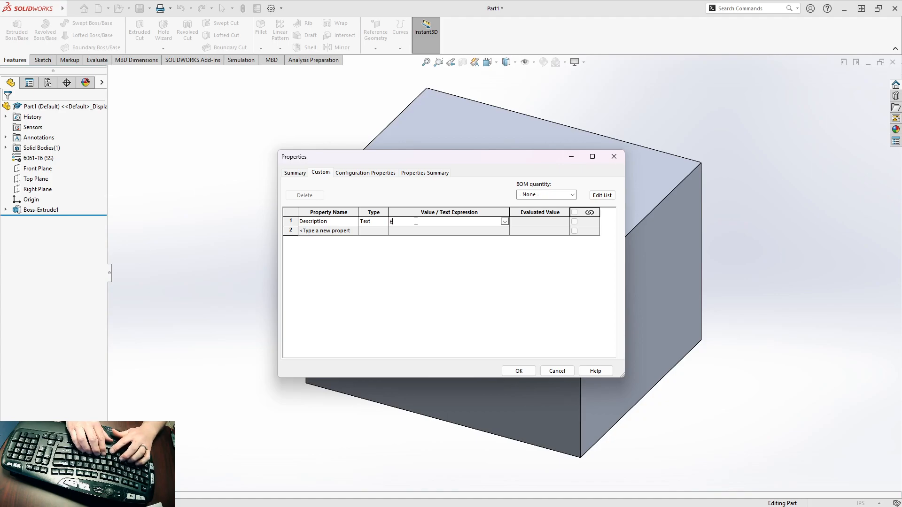
{"action": "type", "text": "LOCK"}
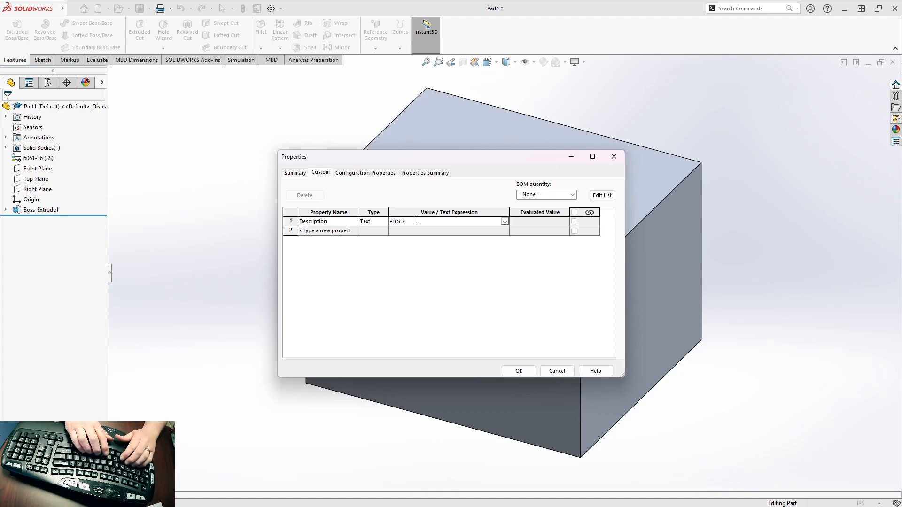
{"action": "type", "text": ","}
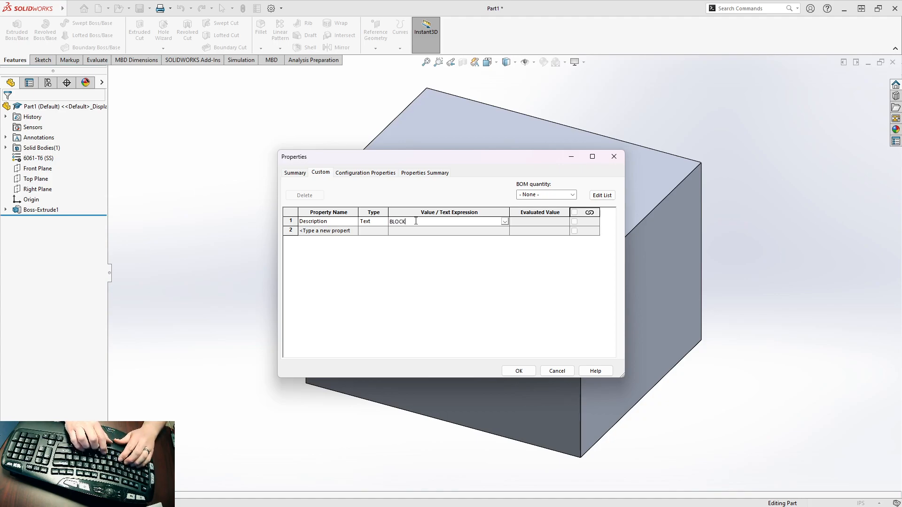
{"action": "type", "text": " JUNK"}
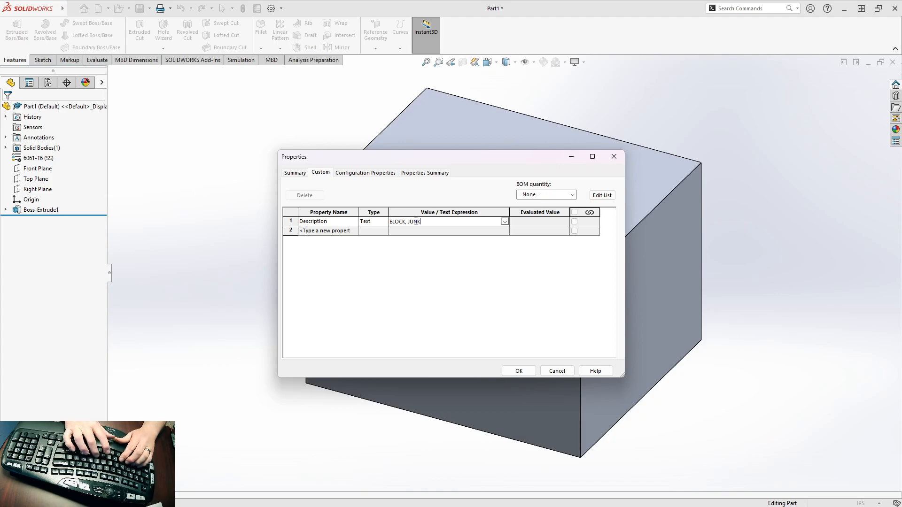
Add a custom Material property whose value is linked to the part's assigned material
{"action": "left_click", "coordinate": [344, 231]}
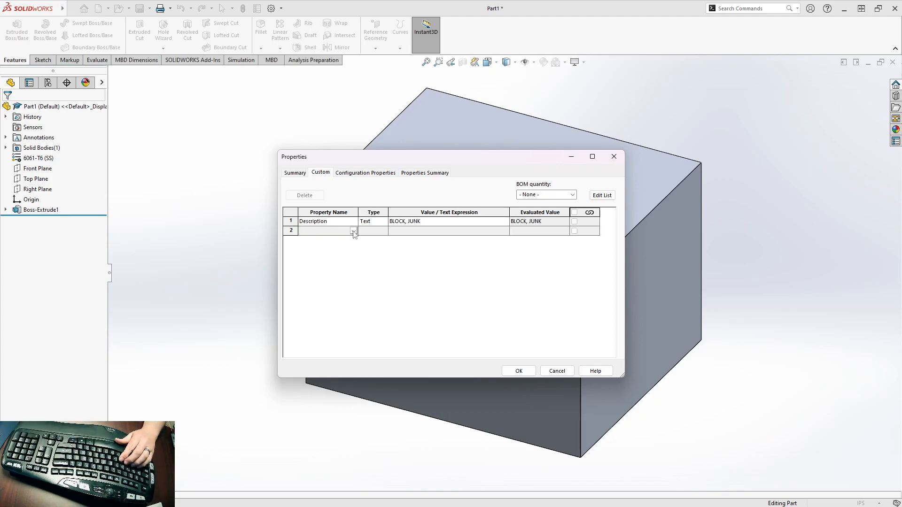
{"action": "left_click", "coordinate": [353, 230]}
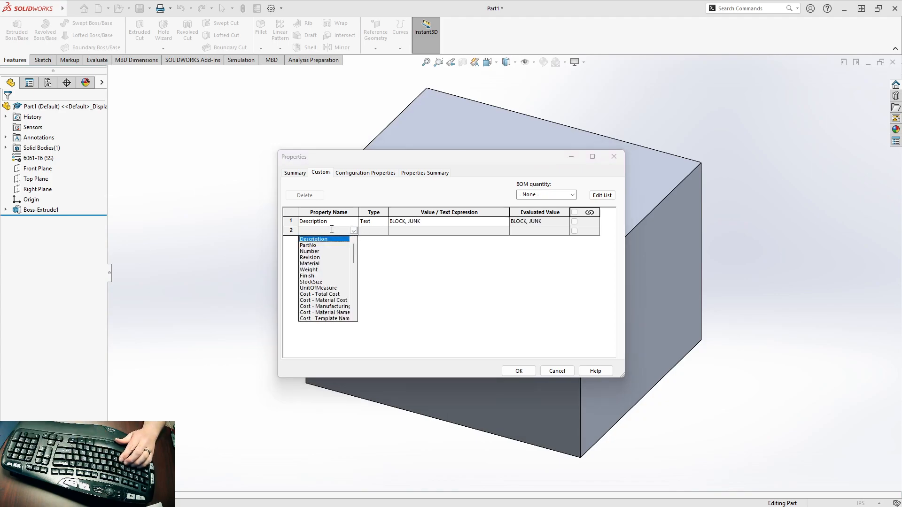
{"action": "left_click", "coordinate": [320, 263]}
{"action": "left_click", "coordinate": [495, 235]}
{"action": "left_click", "coordinate": [504, 232]}
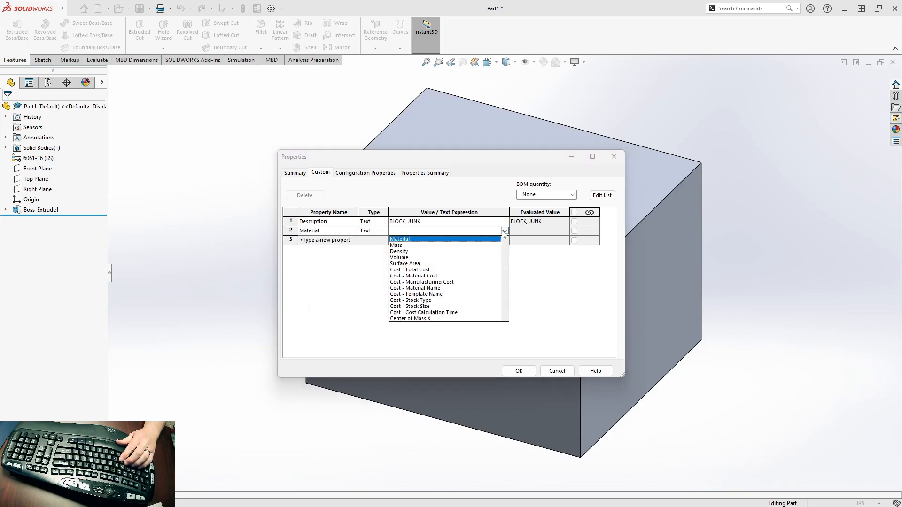
{"action": "left_click", "coordinate": [415, 240]}
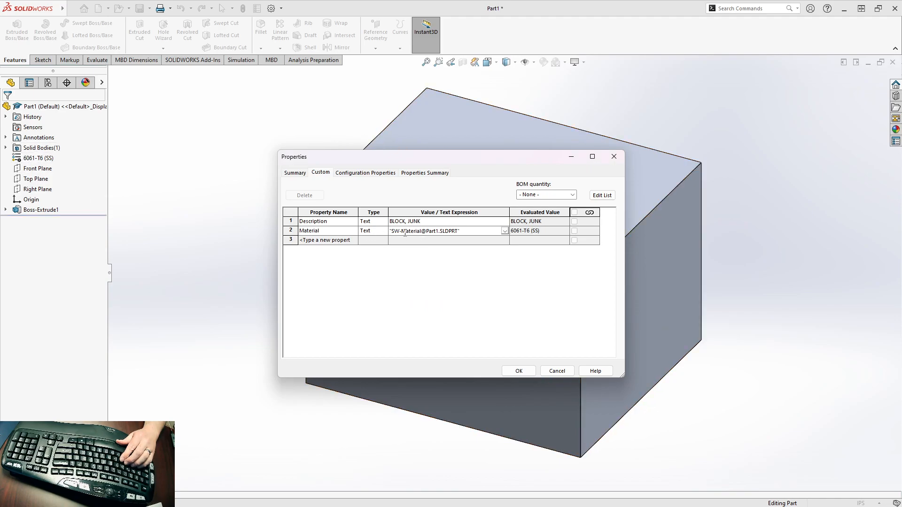
{"action": "left_click", "coordinate": [504, 232]}
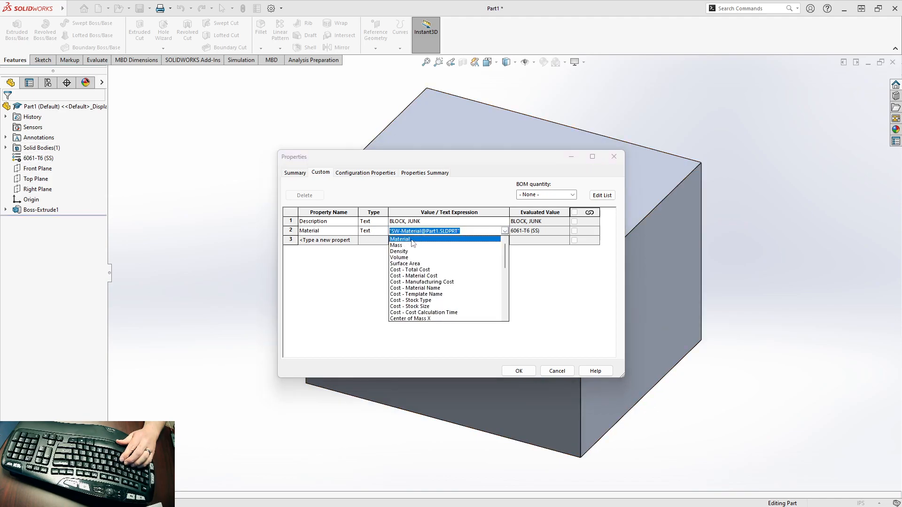
{"action": "left_click", "coordinate": [412, 240]}
Add a custom Weight property whose value is linked to the part's mass
{"action": "left_click", "coordinate": [323, 242]}
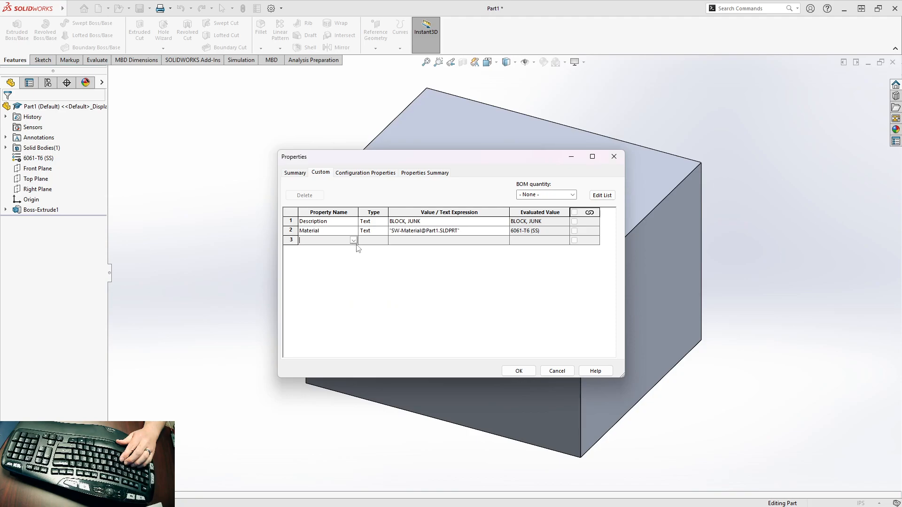
{"action": "left_click", "coordinate": [354, 241]}
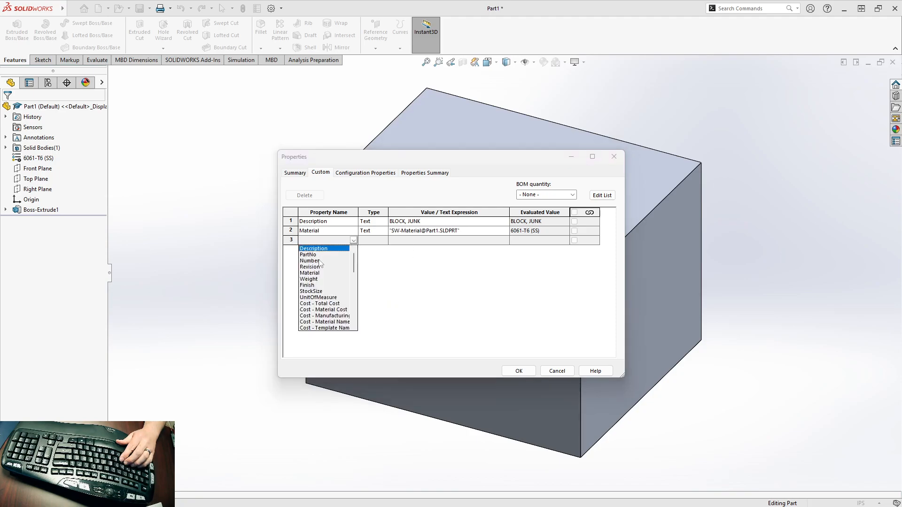
{"action": "left_click", "coordinate": [324, 278]}
{"action": "left_click", "coordinate": [398, 241]}
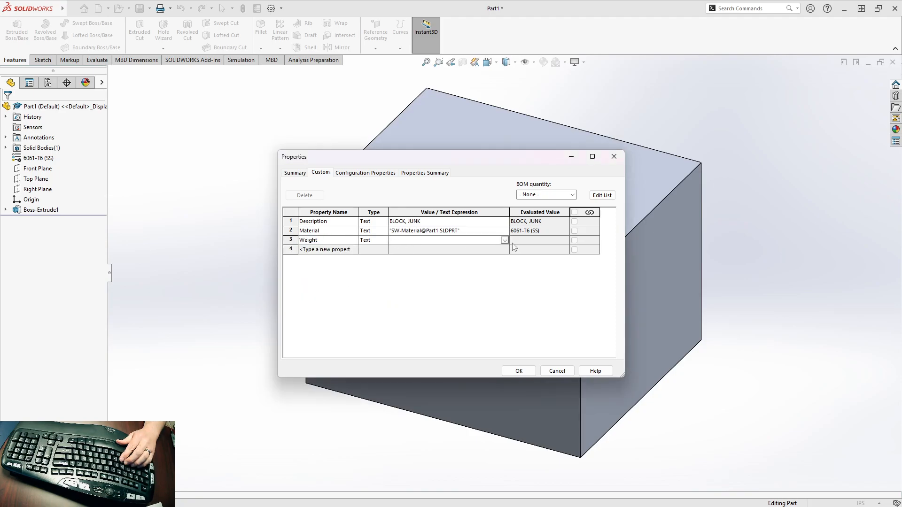
{"action": "left_click", "coordinate": [505, 240]}
{"action": "left_click", "coordinate": [400, 255]}
Add a custom Finish property with the text AS-MACHINED and accept the file properties
{"action": "left_click", "coordinate": [335, 253]}
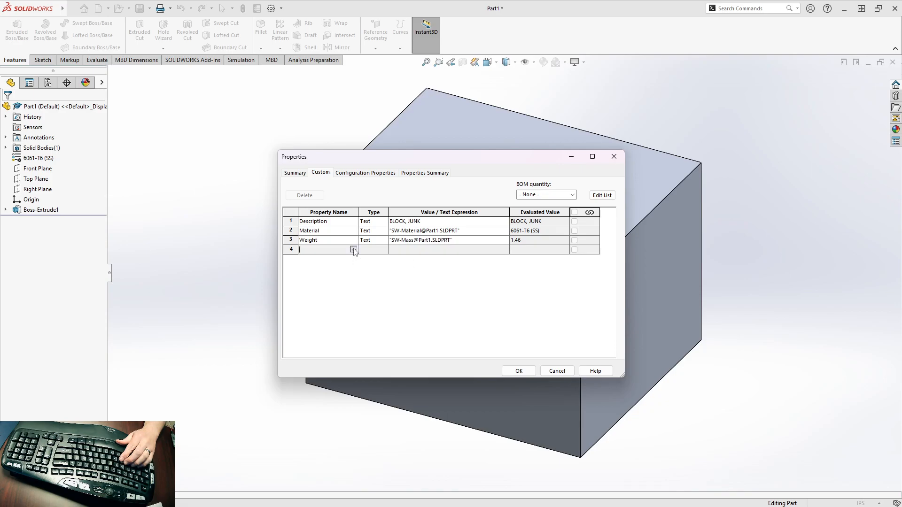
{"action": "left_click", "coordinate": [354, 250]}
{"action": "left_click", "coordinate": [311, 295]}
{"action": "left_click", "coordinate": [402, 252]}
{"action": "type", "text": "AS-MACHINED"}
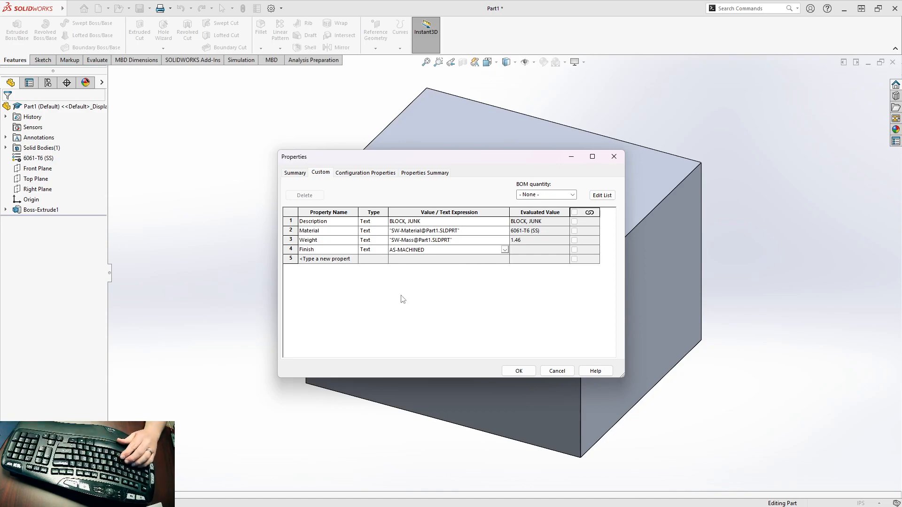
{"action": "left_click", "coordinate": [519, 372]}
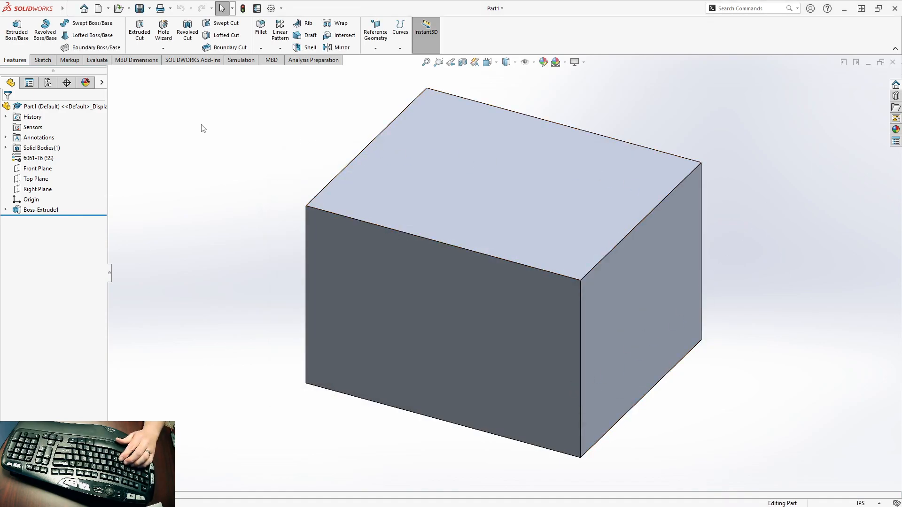
Save the part as PJ1234_P001 and review its custom file properties
{"action": "left_click", "coordinate": [139, 8]}
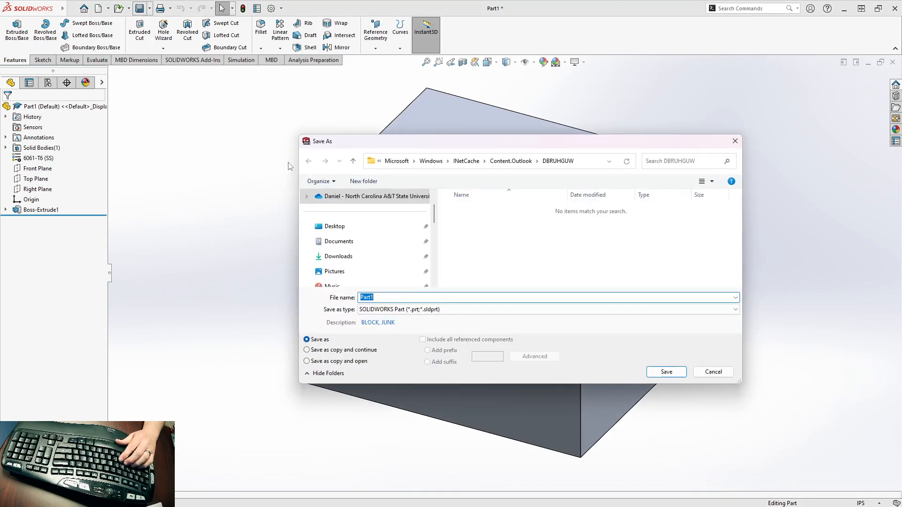
{"action": "left_click_drag", "start_coordinate": [557, 143], "coordinate": [0, 141]}
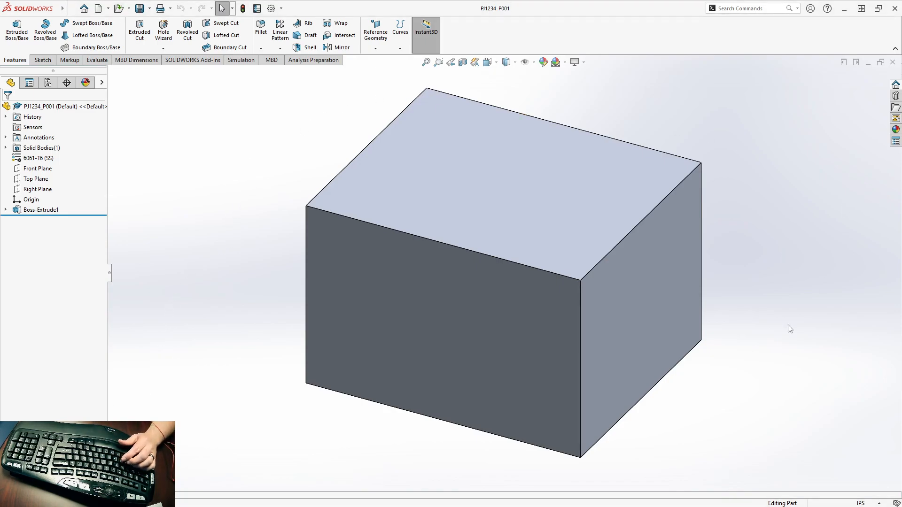
{"action": "left_click", "coordinate": [257, 8]}
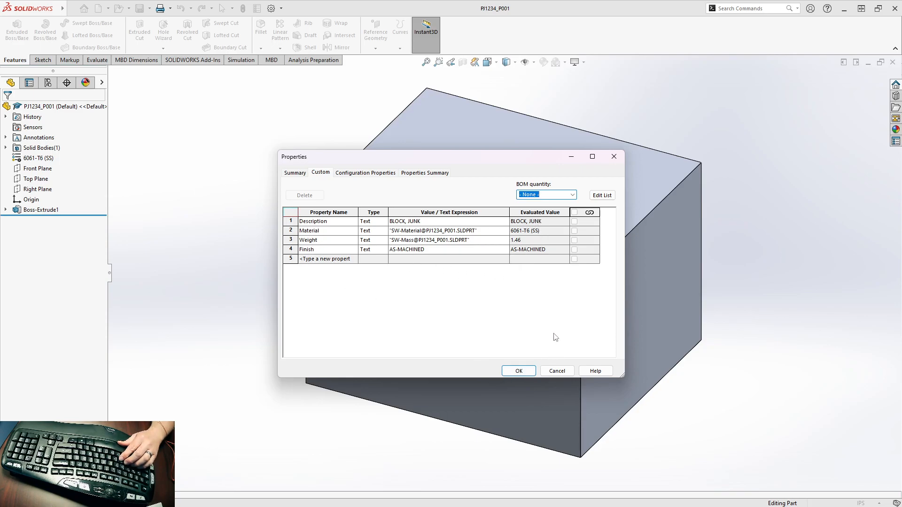
{"action": "left_click", "coordinate": [519, 371]}
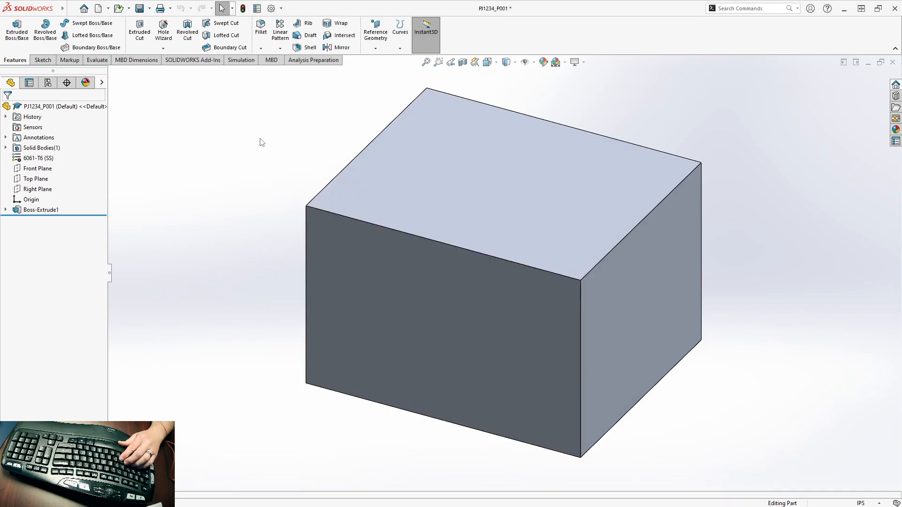
Create a new drawing with the standard A (ANSI) Landscape sheet format
{"action": "left_click", "coordinate": [99, 10]}
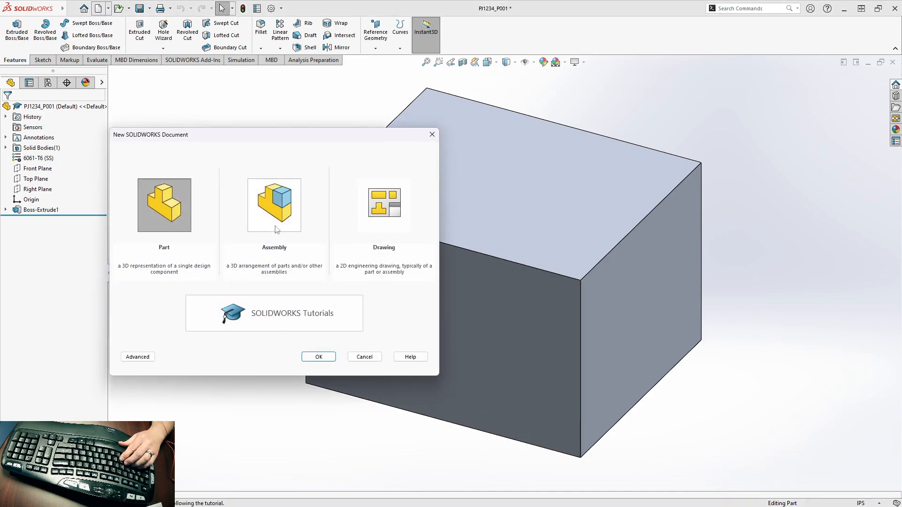
{"action": "left_click", "coordinate": [384, 207]}
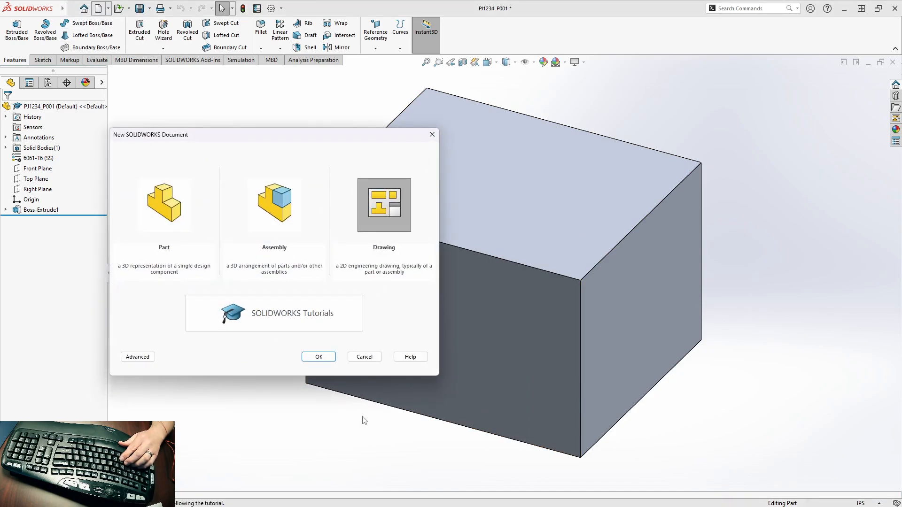
{"action": "left_click", "coordinate": [318, 358]}
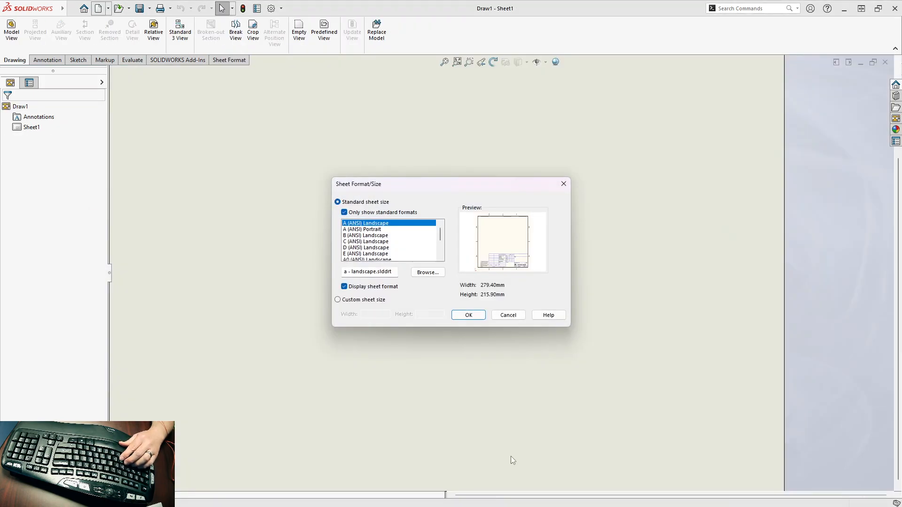
{"action": "left_click", "coordinate": [469, 315]}
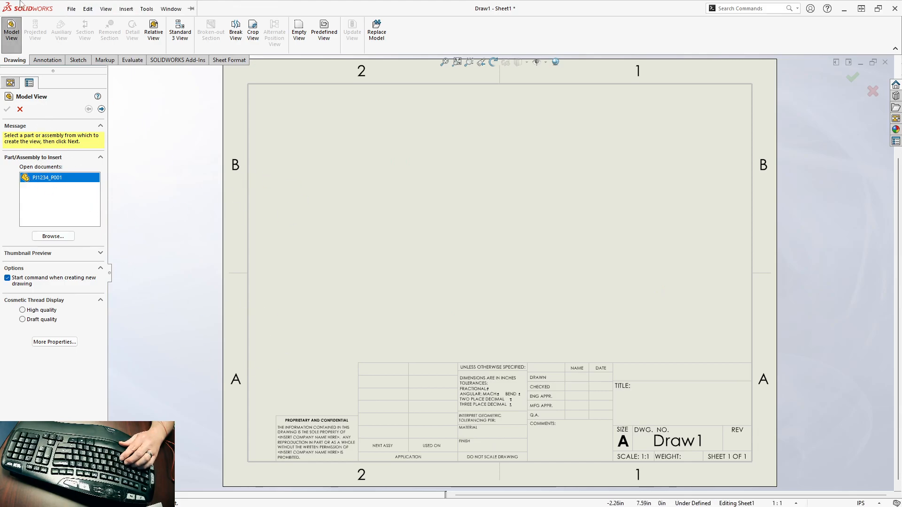
Place a front view of PJ1234_P001 on the left half of the sheet, without any projected views
{"action": "double_click", "coordinate": [48, 179]}
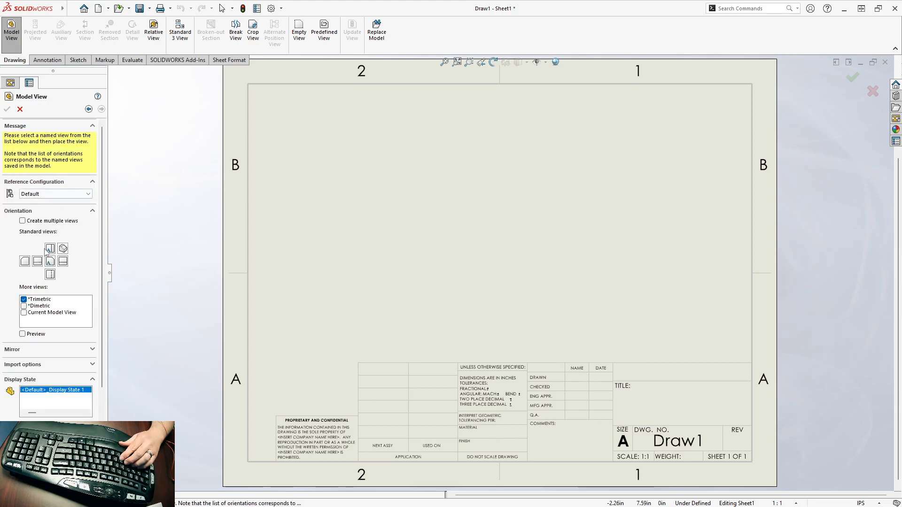
{"action": "left_click", "coordinate": [50, 263]}
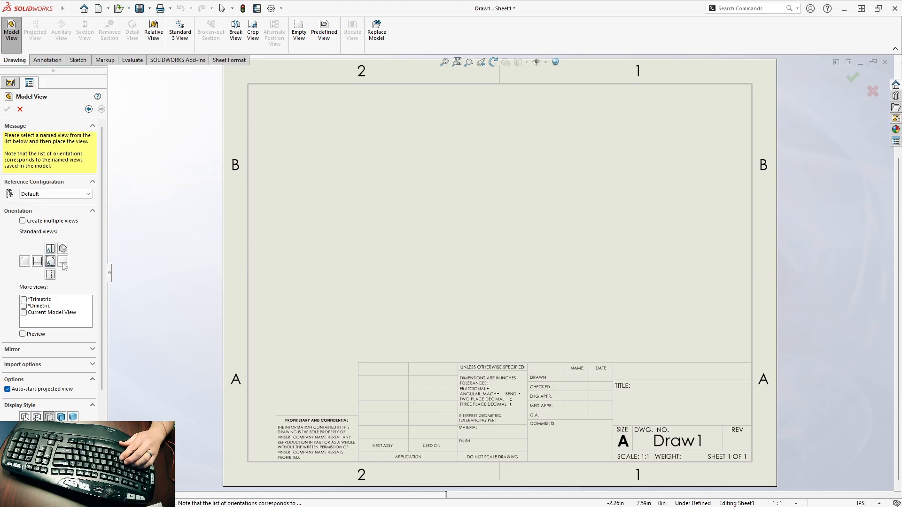
{"action": "left_click", "coordinate": [379, 260]}
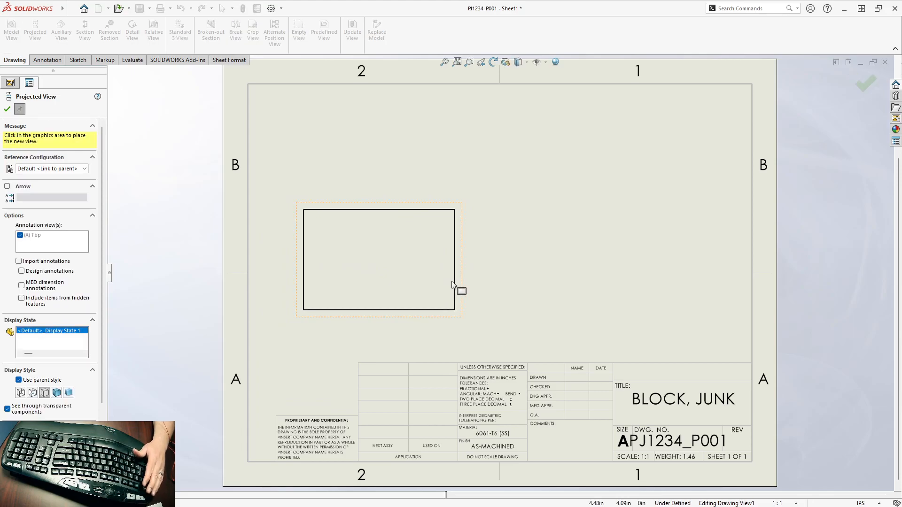
{"action": "key", "text": "Escape"}
Try other standard orientations on the placed view, return it to Front, and set its display style to Hidden Lines Visible
{"action": "left_click", "coordinate": [418, 245]}
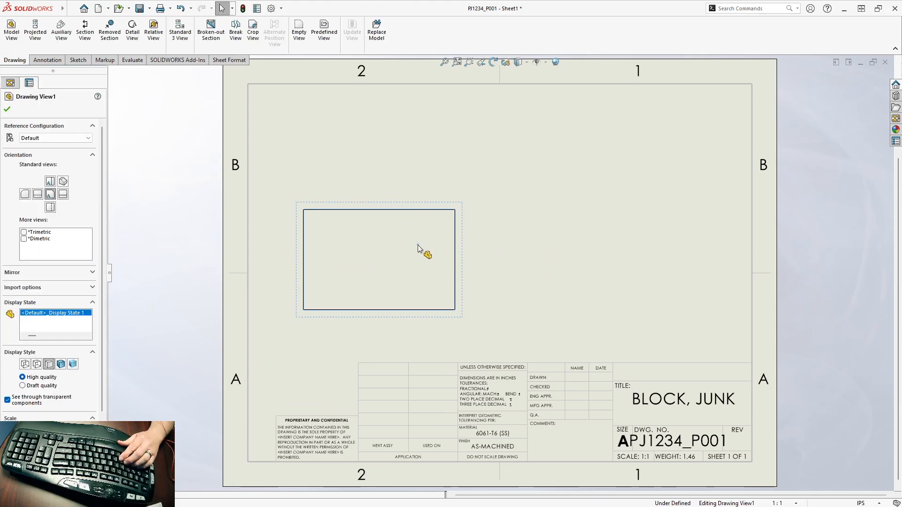
{"action": "left_click", "coordinate": [63, 195]}
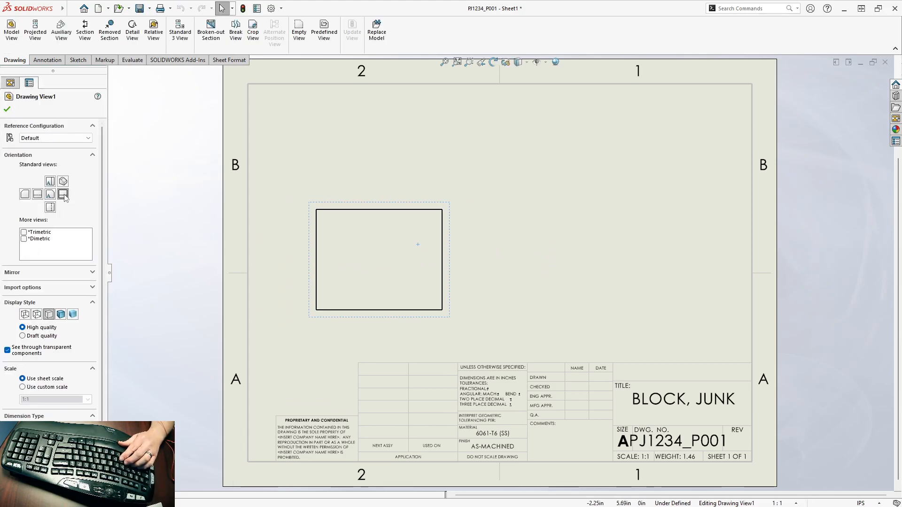
{"action": "left_click", "coordinate": [50, 183]}
{"action": "left_click", "coordinate": [50, 194]}
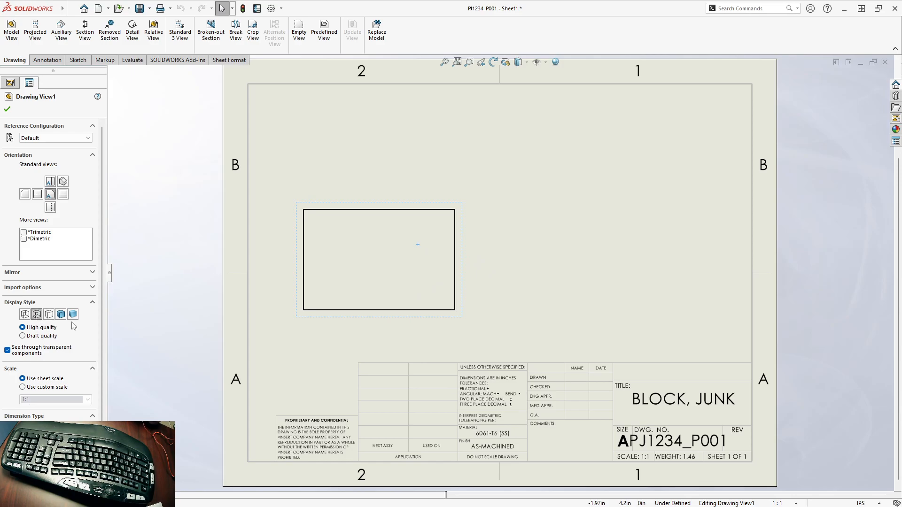
{"action": "left_click", "coordinate": [520, 222]}
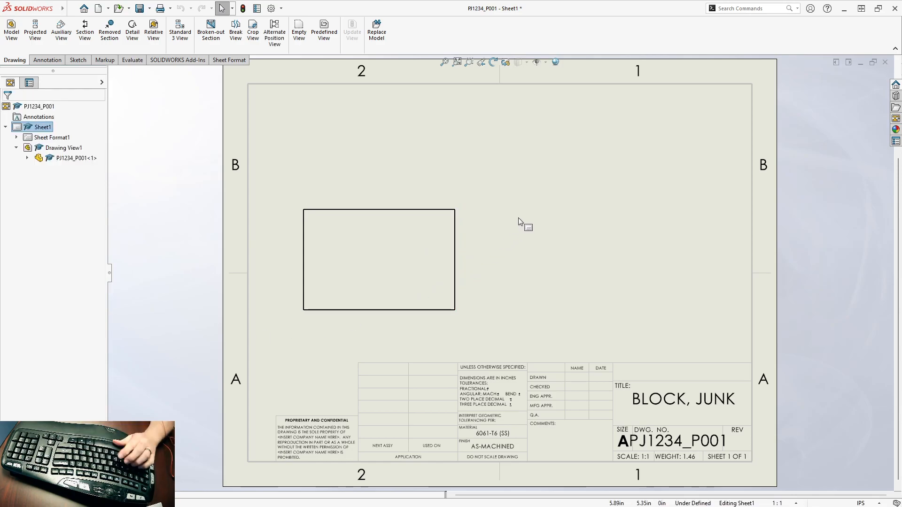
Project a side view from the front view and place it on the right half of the sheet
{"action": "right_click", "coordinate": [381, 249]}
{"action": "left_click", "coordinate": [533, 208]}
{"action": "left_click", "coordinate": [439, 242]}
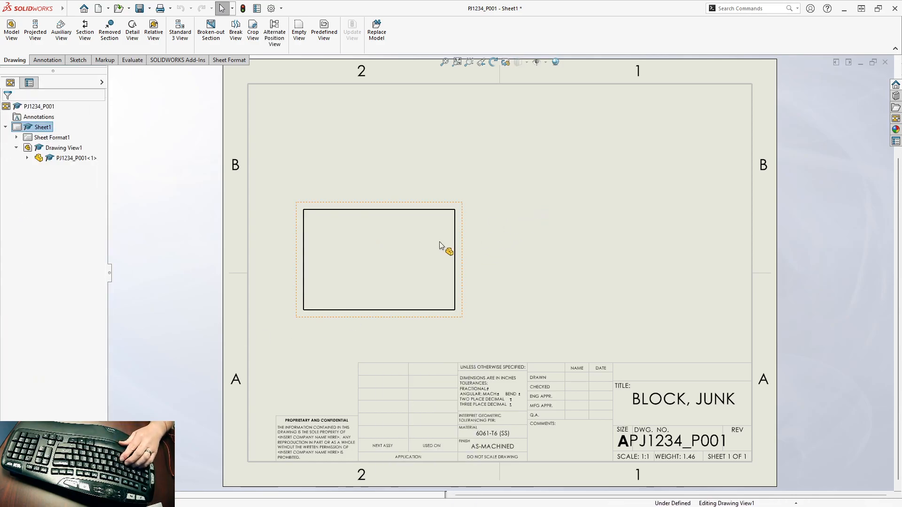
{"action": "left_click", "coordinate": [42, 42]}
{"action": "left_click", "coordinate": [601, 259]}
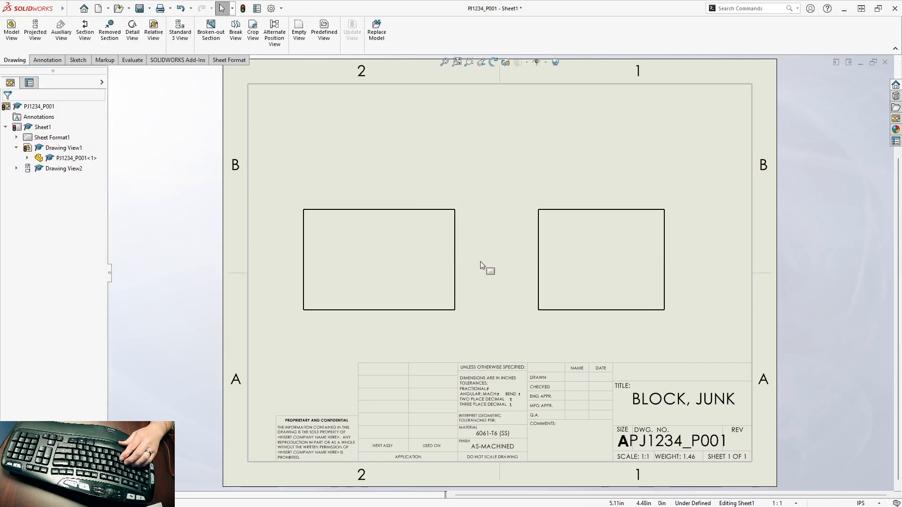
Project a top view above the front view and an isometric view diagonally up to its right
{"action": "left_click", "coordinate": [403, 244]}
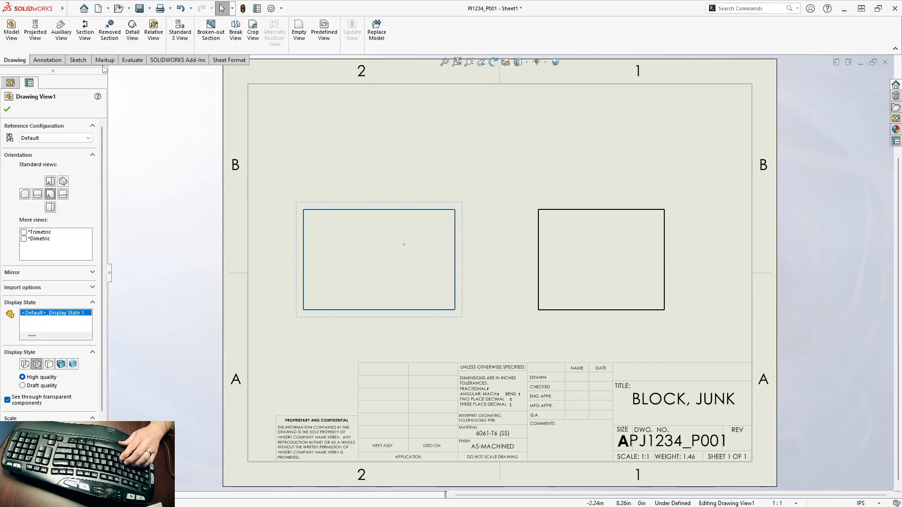
{"action": "left_click", "coordinate": [47, 39]}
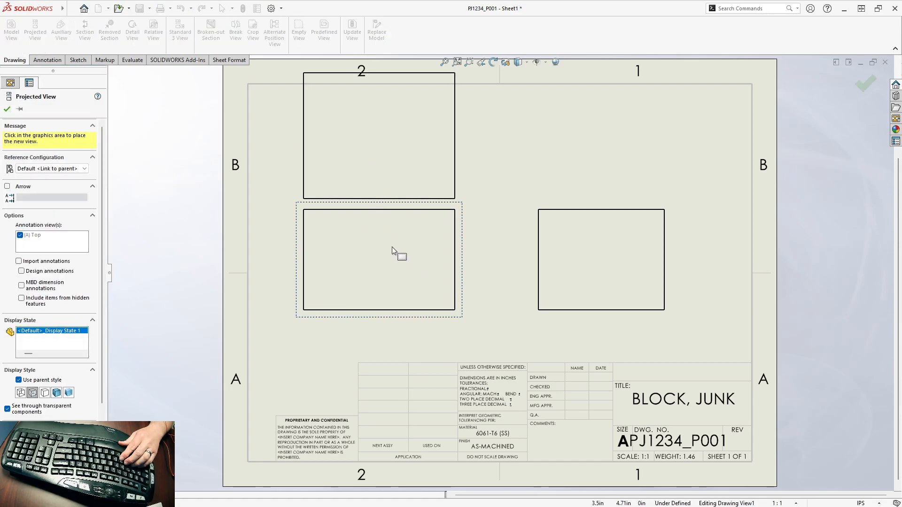
{"action": "left_click", "coordinate": [540, 157]}
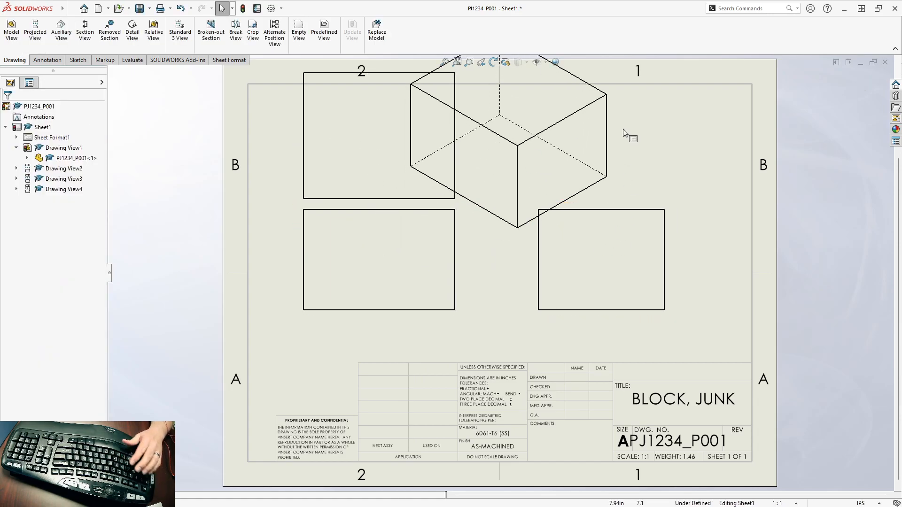
Move the isometric view toward the sheet's upper-right corner and the front view down toward the title block
{"action": "mouse_move", "coordinate": [615, 124]}
{"action": "left_mouse_down"}
{"action": "mouse_move", "coordinate": [700, 146]}
{"action": "mouse_move", "coordinate": [759, 179]}
{"action": "left_mouse_up"}
{"action": "left_click_drag", "start_coordinate": [463, 260], "coordinate": [455, 292]}
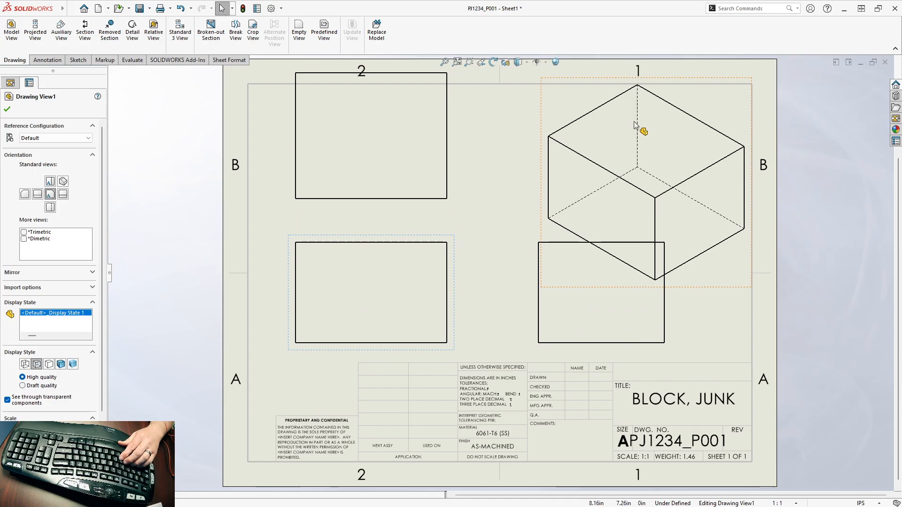
{"action": "mouse_move", "coordinate": [542, 164]}
{"action": "left_mouse_down"}
{"action": "mouse_move", "coordinate": [537, 155]}
{"action": "mouse_move", "coordinate": [538, 162]}
{"action": "left_mouse_up"}
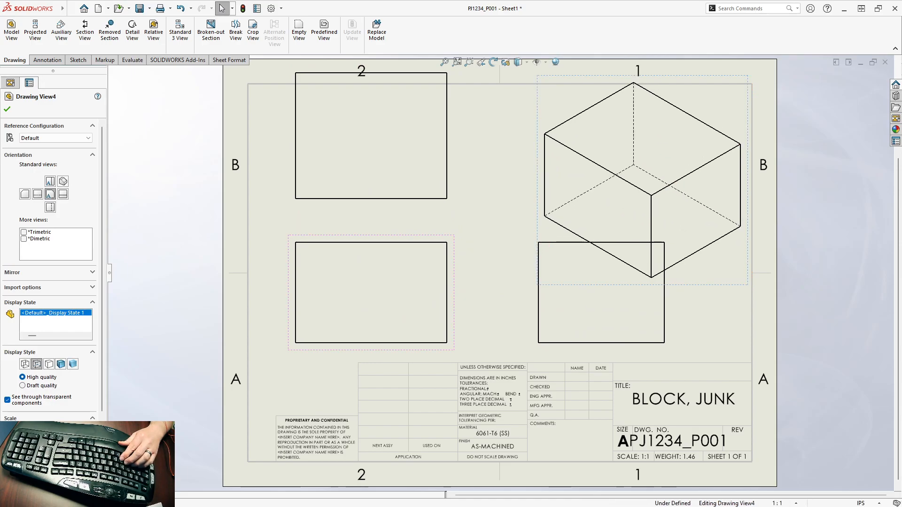
{"action": "left_click", "coordinate": [494, 266]}
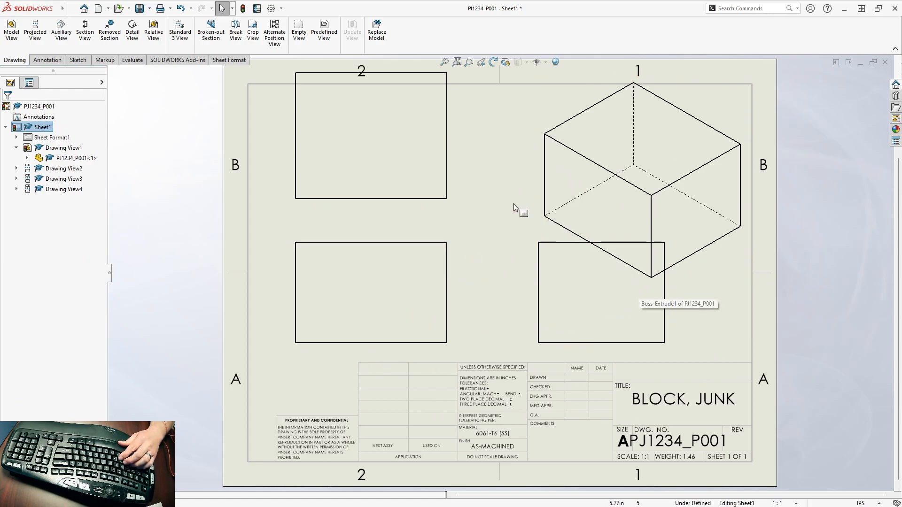
Set the isometric view's display style to Hidden Lines Removed
{"action": "left_click", "coordinate": [536, 113]}
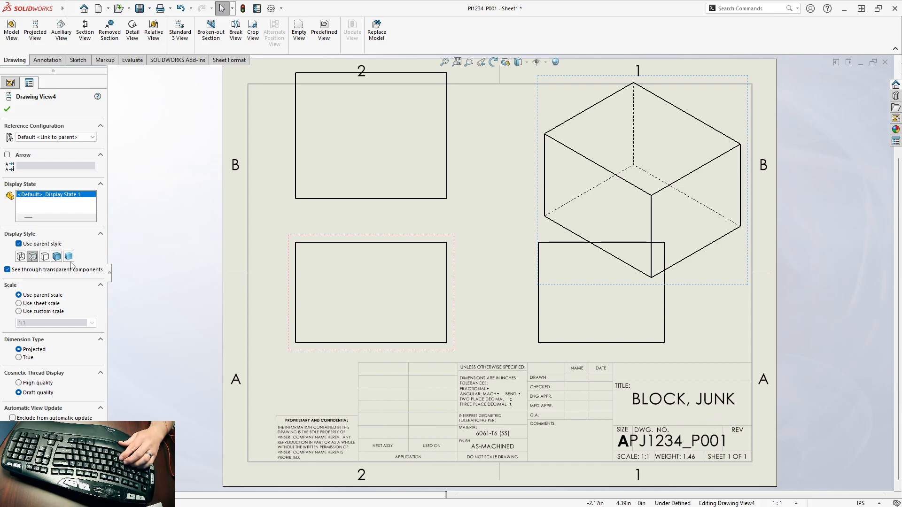
{"action": "left_click", "coordinate": [45, 256]}
{"action": "left_click", "coordinate": [501, 164]}
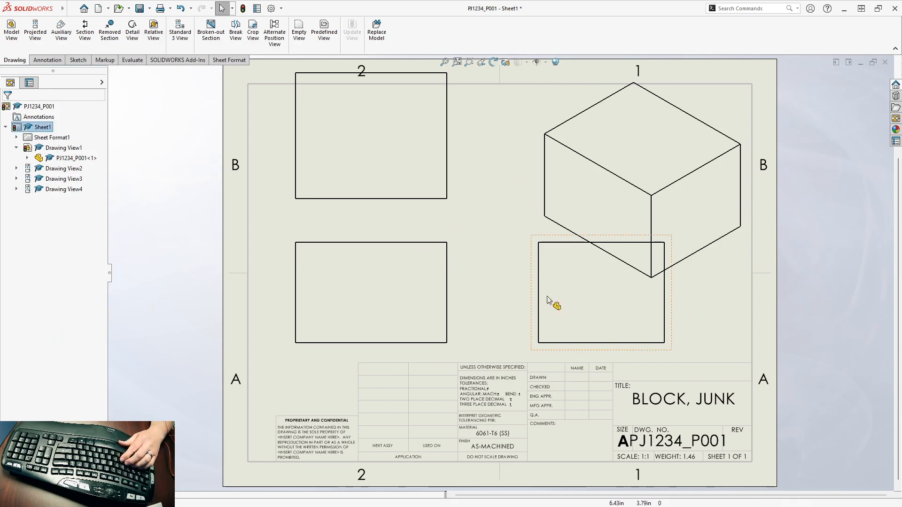
Change the sheet scale to 1:2 in the sheet properties and apply it
{"action": "right_click", "coordinate": [50, 138]}
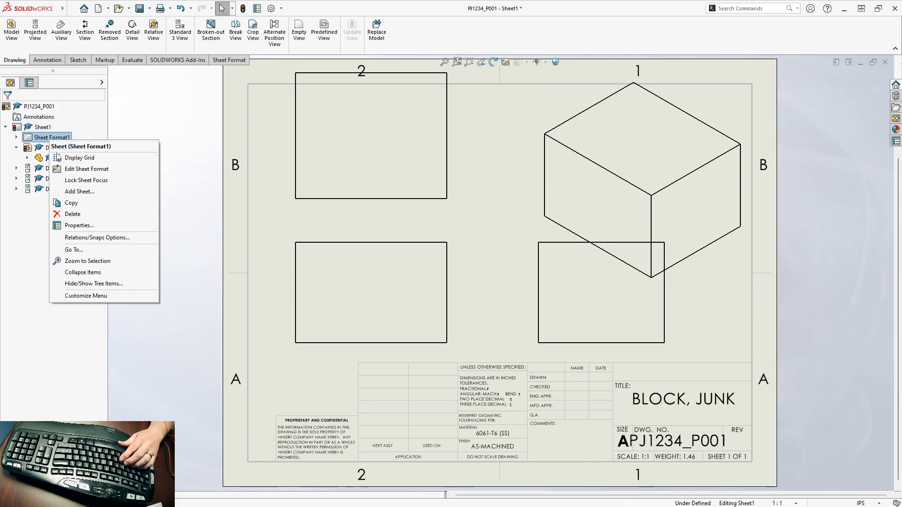
{"action": "left_click", "coordinate": [79, 226]}
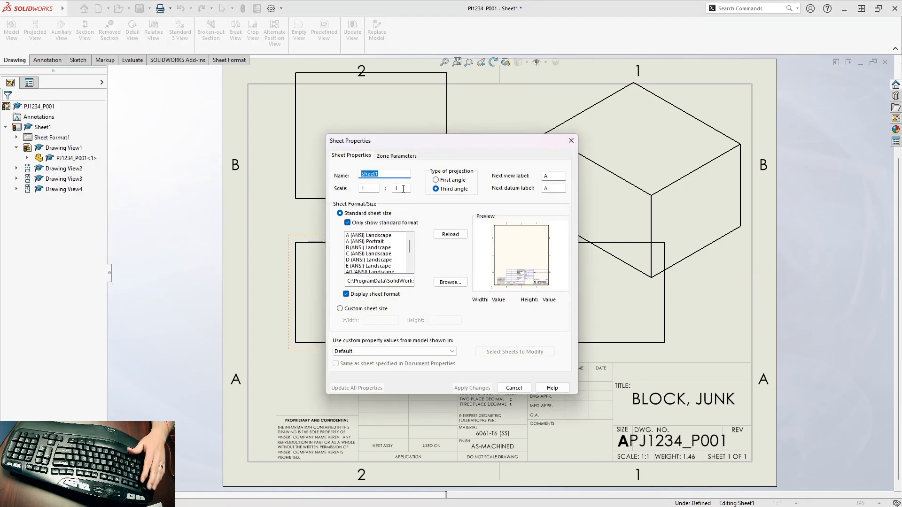
{"action": "type", "text": "2"}
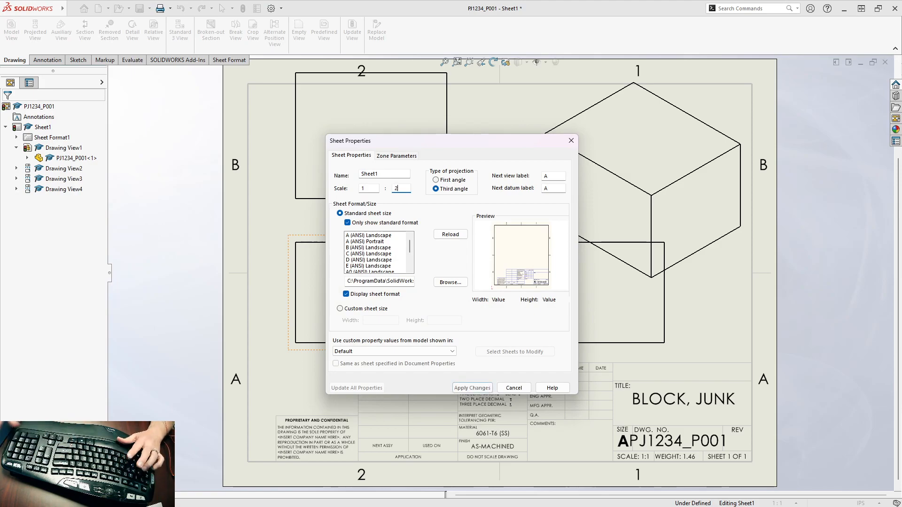
{"action": "left_click", "coordinate": [482, 388]}
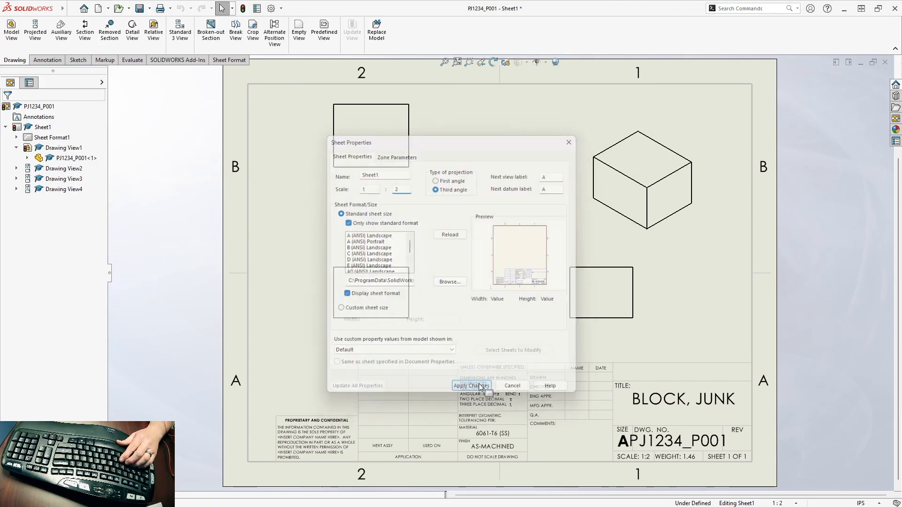
Move the isometric view up into the sheet's corner and bring the top and side views closer to the front view
{"action": "left_click_drag", "start_coordinate": [691, 238], "coordinate": [728, 211]}
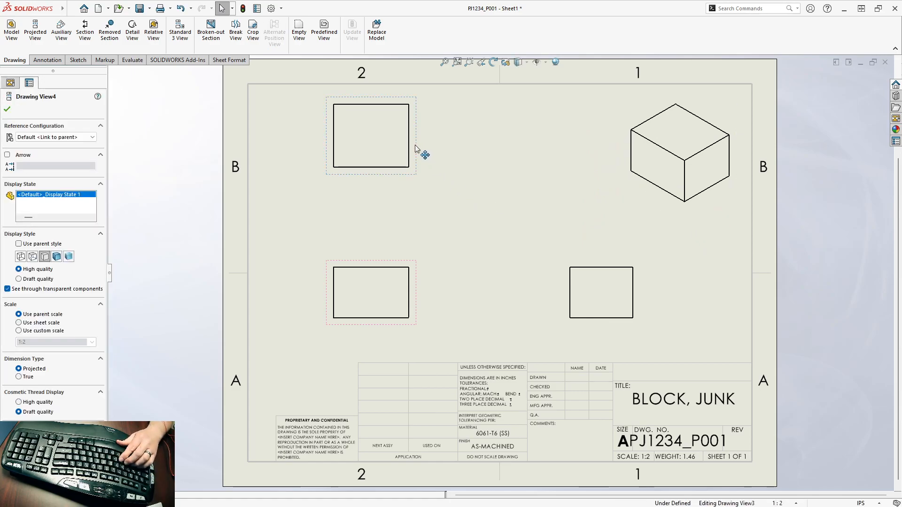
{"action": "left_click_drag", "start_coordinate": [416, 145], "coordinate": [415, 176]}
{"action": "left_click", "coordinate": [663, 271]}
{"action": "left_click_drag", "start_coordinate": [644, 281], "coordinate": [615, 281]}
{"action": "left_click", "coordinate": [691, 316]}
Examine the title block's title, drawing number, size, scale, weight, material and finish fields
{"action": "middle_click_drag", "start_coordinate": [682, 367], "coordinate": [562, 287], "text": "ctrl"}
{"action": "scroll", "coordinate": [499, 331], "scroll_direction": "down", "scroll_amount": 5}
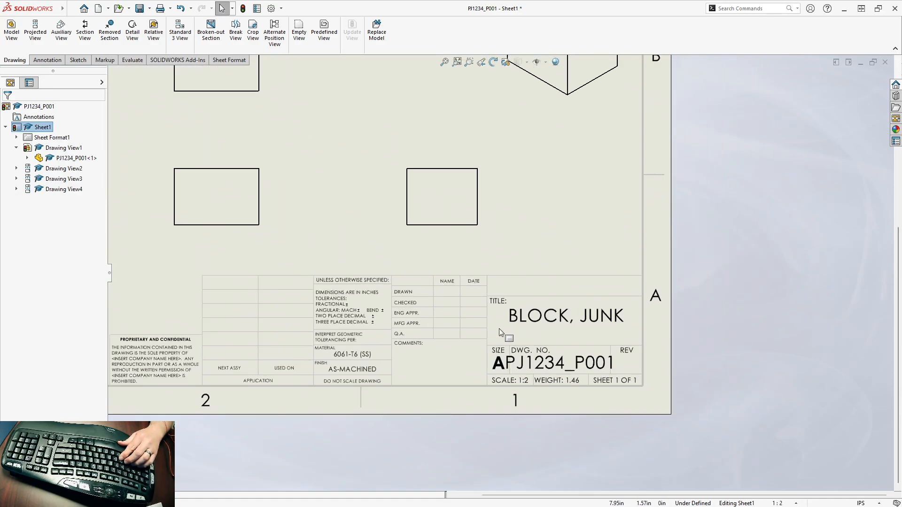
{"action": "mouse_move", "coordinate": [392, 317]}
{"action": "middle_mouse_down"}
{"action": "mouse_move", "coordinate": [461, 319]}
{"action": "mouse_move", "coordinate": [420, 313]}
{"action": "middle_mouse_up"}
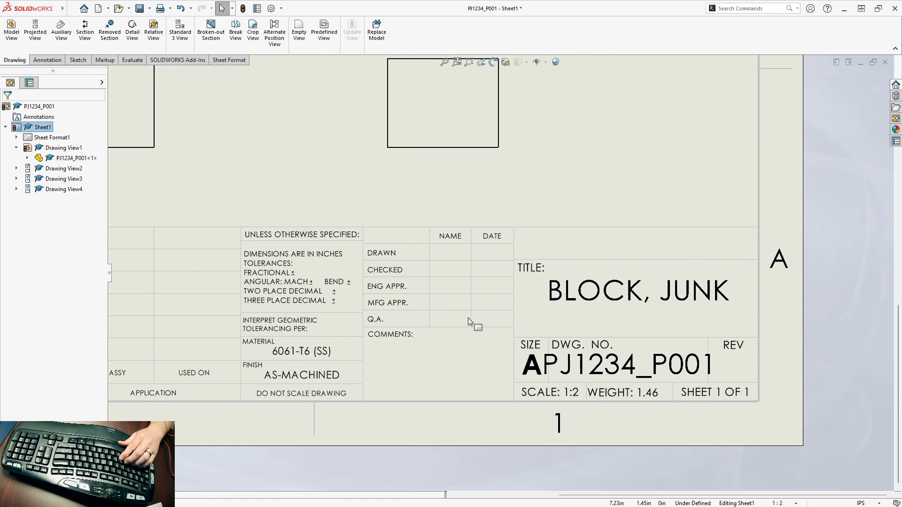
{"action": "scroll", "coordinate": [497, 321], "scroll_direction": "down", "scroll_amount": 2}
{"action": "mouse_move", "coordinate": [562, 340]}
{"action": "middle_mouse_down"}
{"action": "mouse_move", "coordinate": [588, 320]}
{"action": "mouse_move", "coordinate": [558, 339]}
{"action": "middle_mouse_up"}
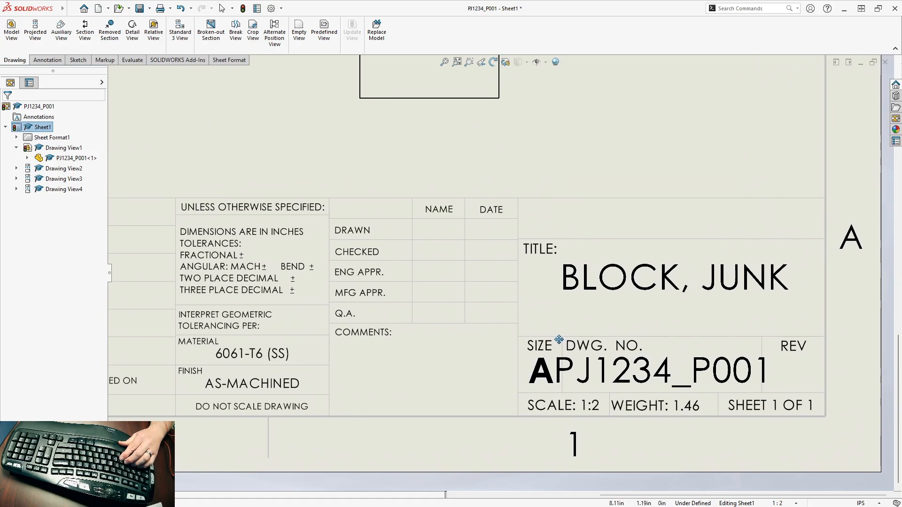
{"action": "scroll", "coordinate": [559, 339], "scroll_direction": "up", "scroll_amount": 1}
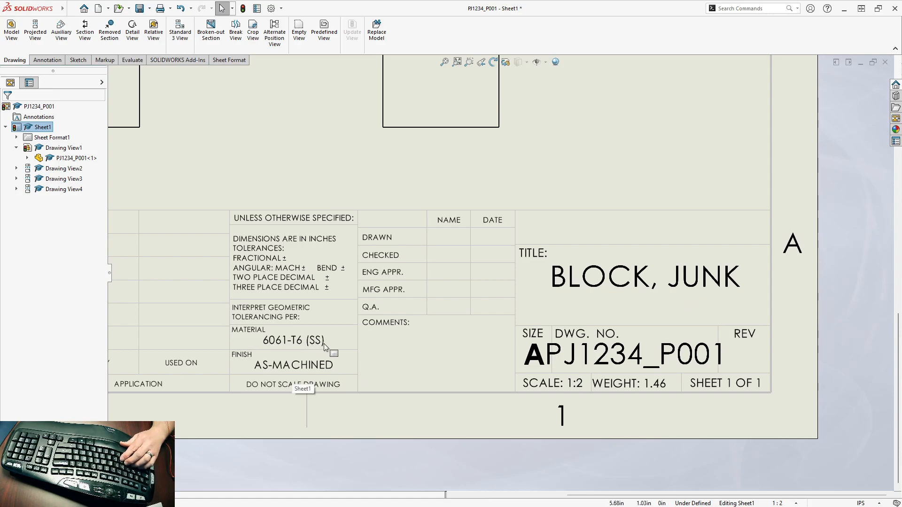
{"action": "mouse_move", "coordinate": [286, 298]}
{"action": "middle_mouse_down"}
{"action": "mouse_move", "coordinate": [368, 317]}
{"action": "mouse_move", "coordinate": [322, 299]}
{"action": "mouse_move", "coordinate": [269, 298]}
{"action": "middle_mouse_up"}
Open the sheet format of Sheet1 for editing
{"action": "right_click", "coordinate": [552, 198]}
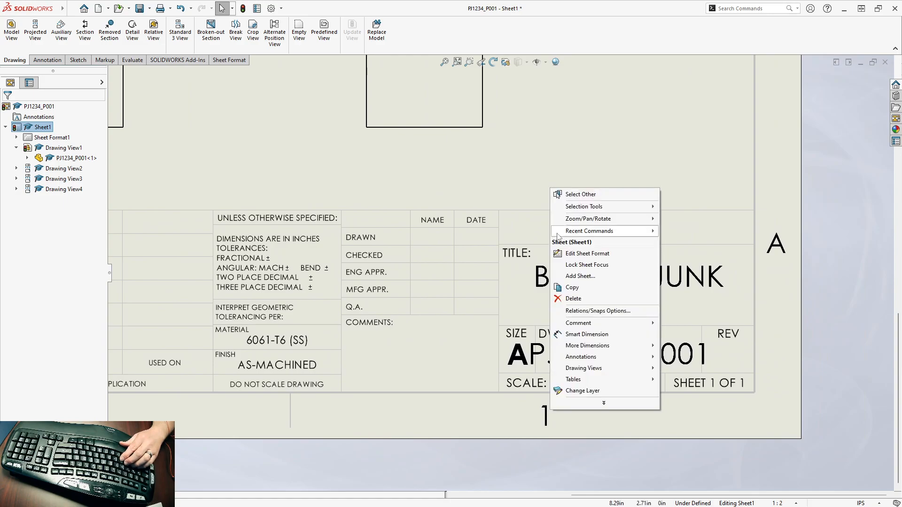
{"action": "left_click", "coordinate": [528, 183]}
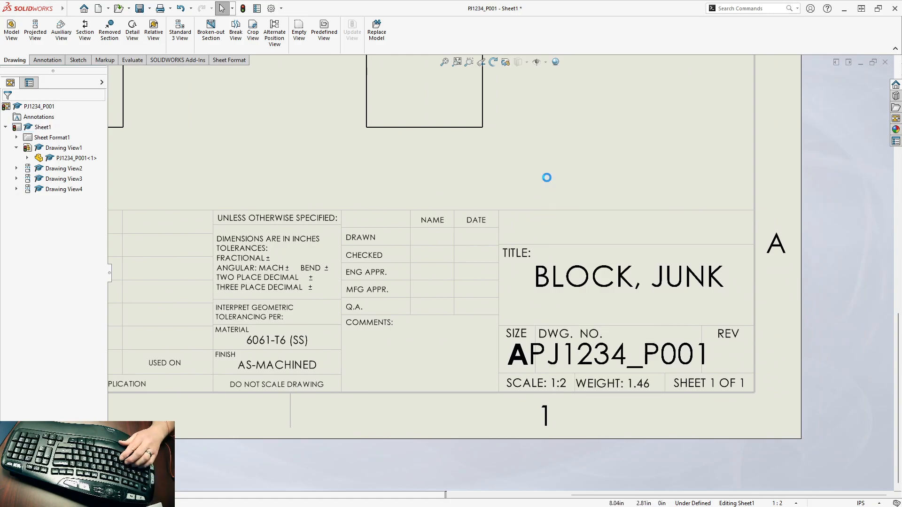
{"action": "right_click", "coordinate": [546, 177]}
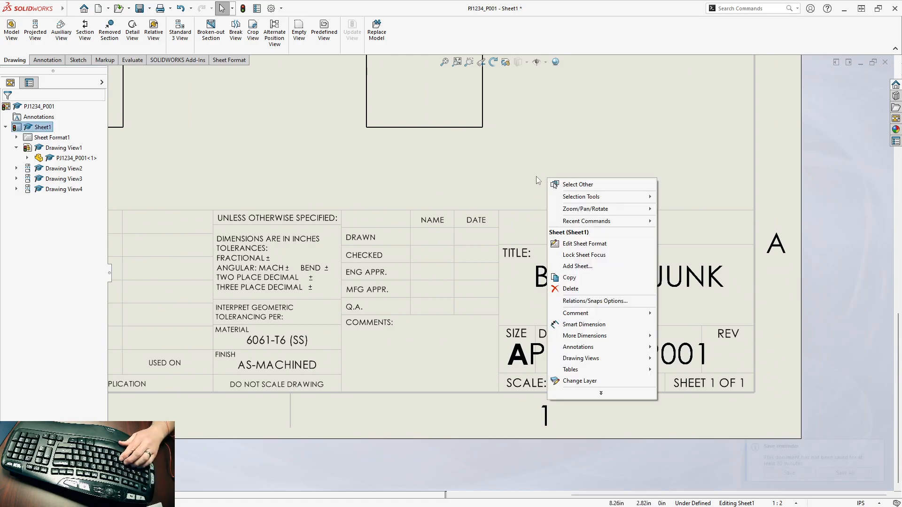
{"action": "left_click", "coordinate": [599, 249]}
Set the font size of the drawing number note in the title block to 14
{"action": "scroll", "coordinate": [617, 346], "scroll_direction": "down", "scroll_amount": 2}
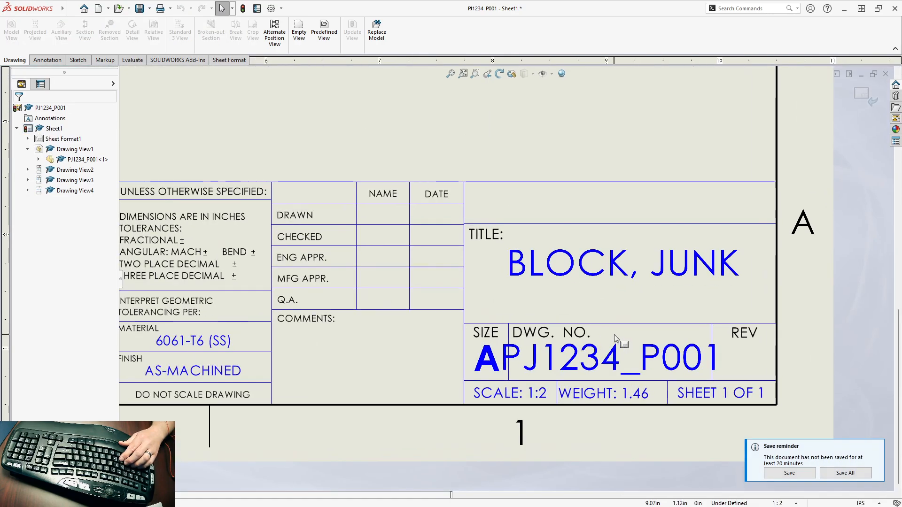
{"action": "middle_click_drag", "start_coordinate": [617, 327], "coordinate": [575, 310]}
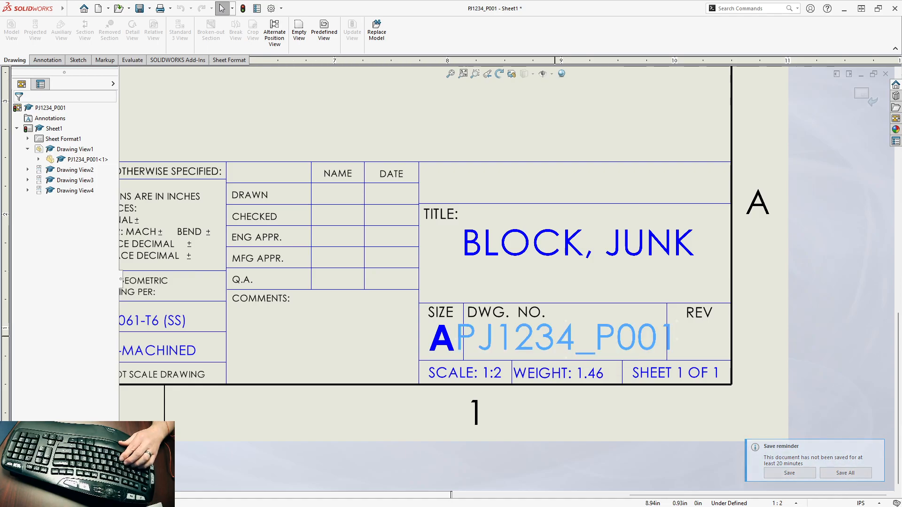
{"action": "double_click", "coordinate": [556, 340]}
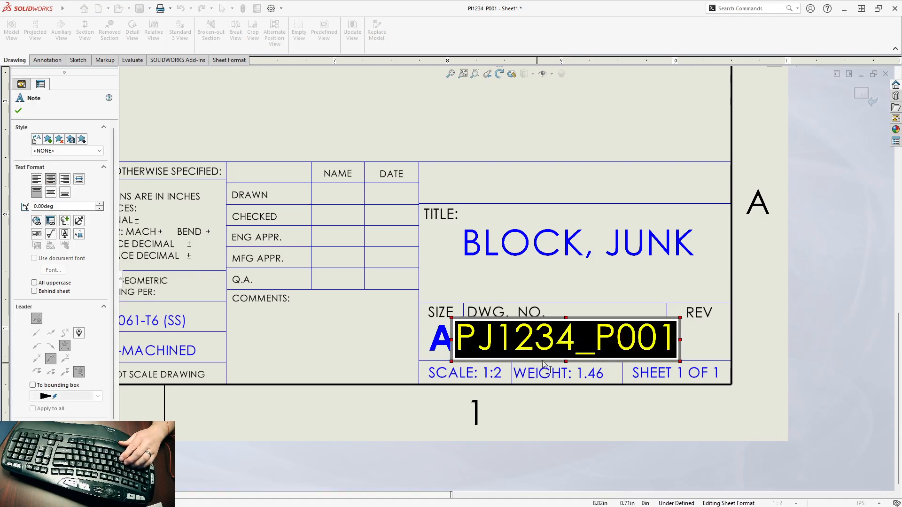
{"action": "double_click", "coordinate": [541, 344]}
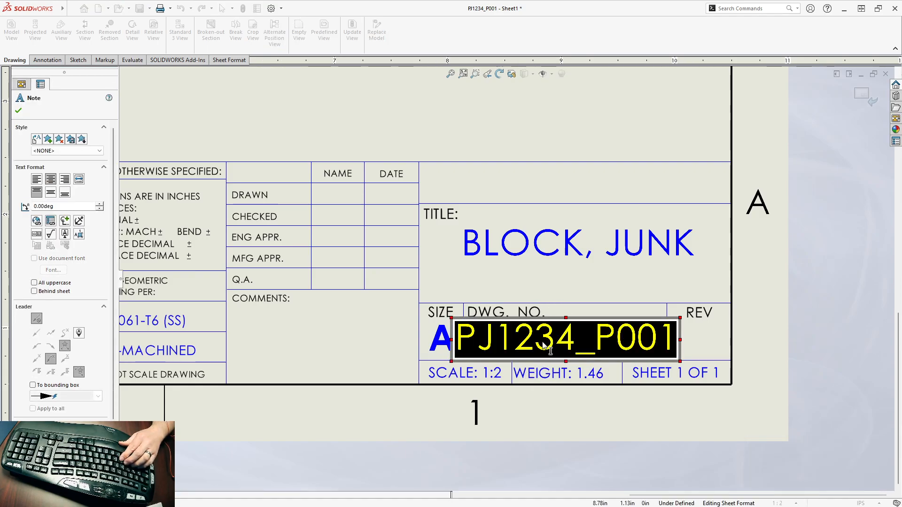
{"action": "left_click_drag", "start_coordinate": [1, 287], "coordinate": [573, 279]}
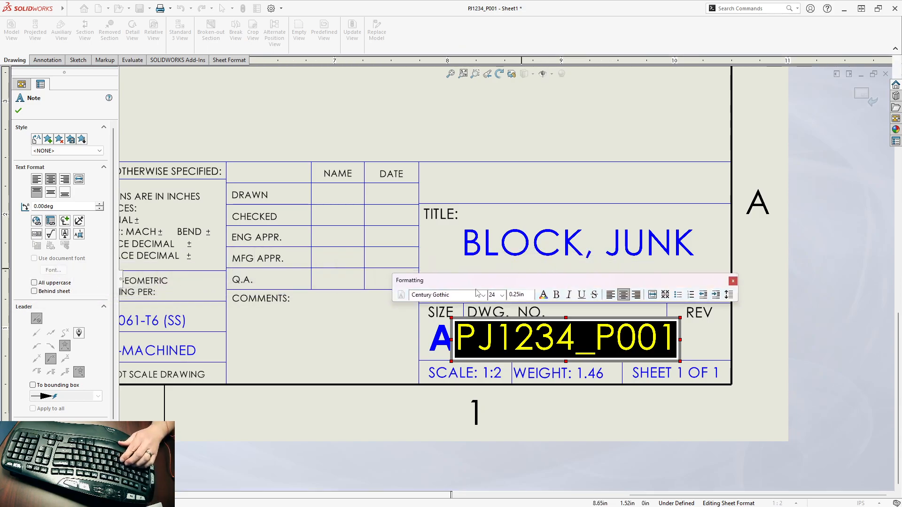
{"action": "left_click", "coordinate": [502, 295]}
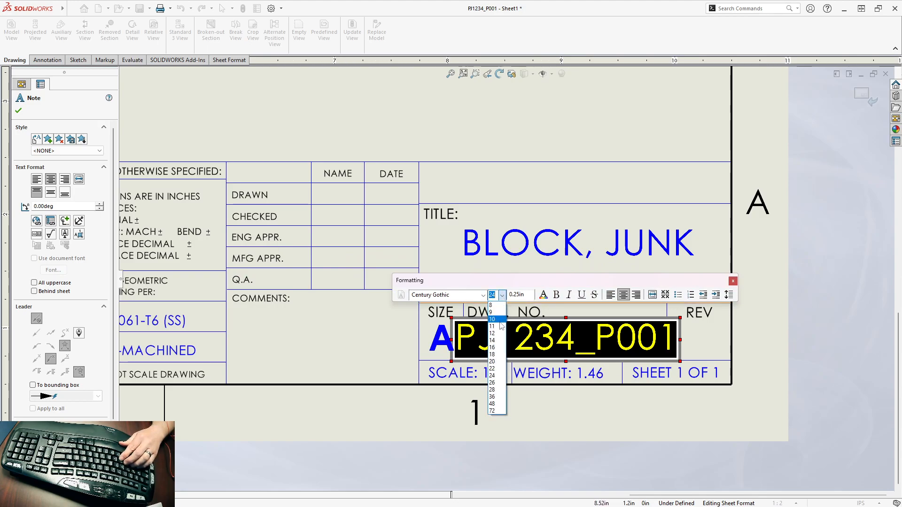
{"action": "left_click", "coordinate": [498, 341]}
{"action": "left_click", "coordinate": [348, 323]}
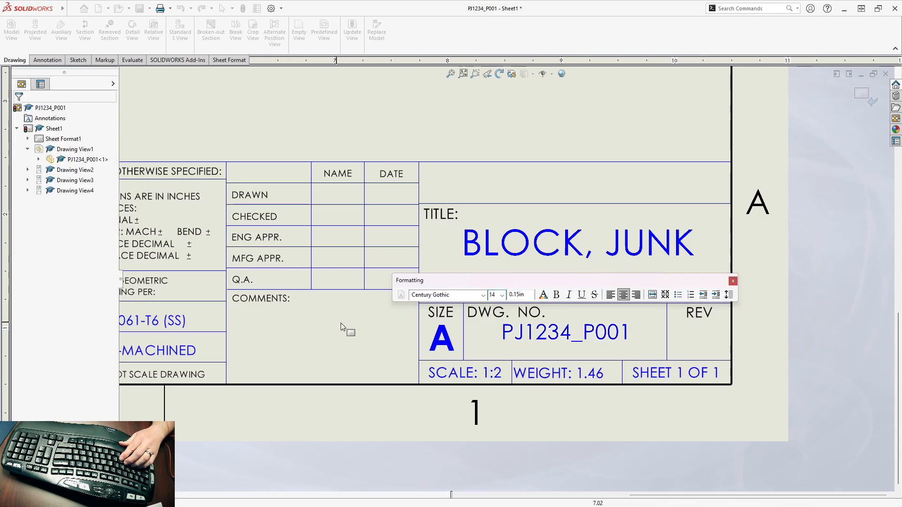
Reposition the drawing number note inside its DWG. NO. cell and check the weight note's text formatting
{"action": "left_click_drag", "start_coordinate": [539, 341], "coordinate": [532, 343]}
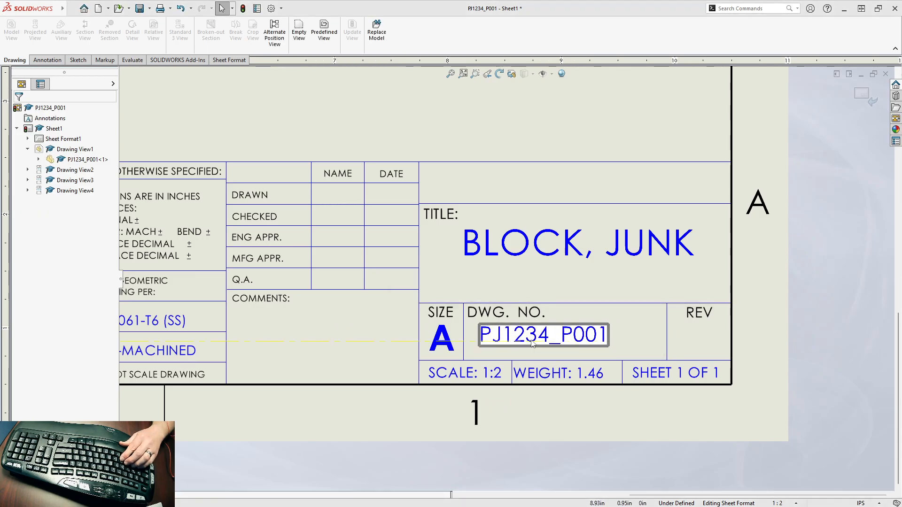
{"action": "left_click", "coordinate": [358, 337]}
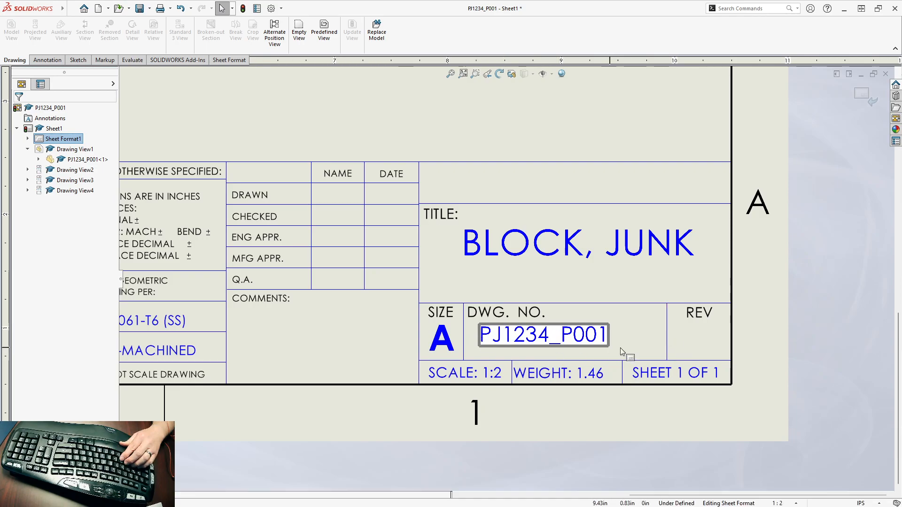
{"action": "left_click_drag", "start_coordinate": [572, 332], "coordinate": [580, 341]}
{"action": "double_click", "coordinate": [581, 345]}
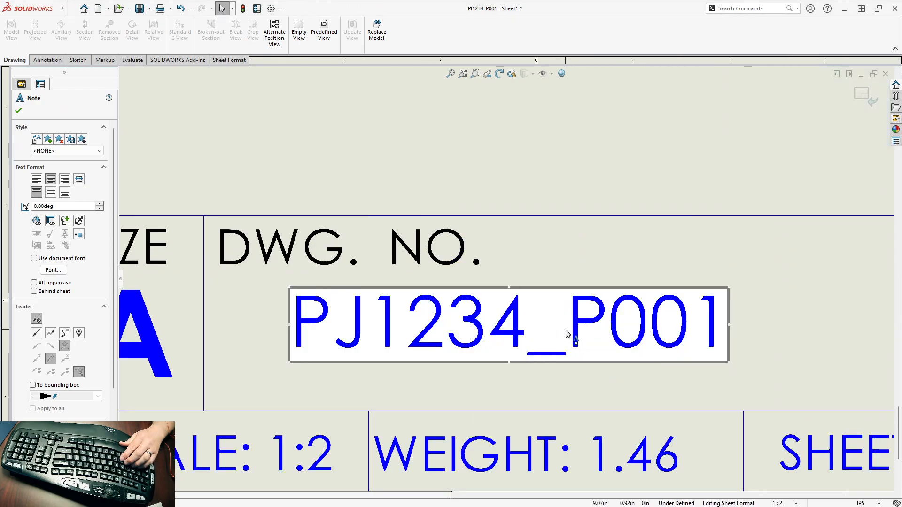
{"action": "scroll", "coordinate": [566, 330], "scroll_direction": "up", "scroll_amount": 2}
{"action": "left_click_drag", "start_coordinate": [582, 314], "coordinate": [573, 321]}
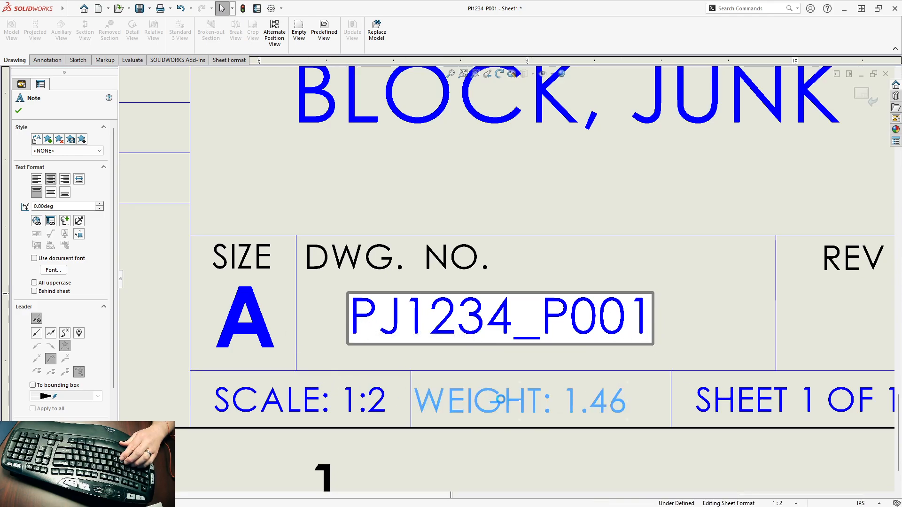
{"action": "double_click", "coordinate": [502, 403]}
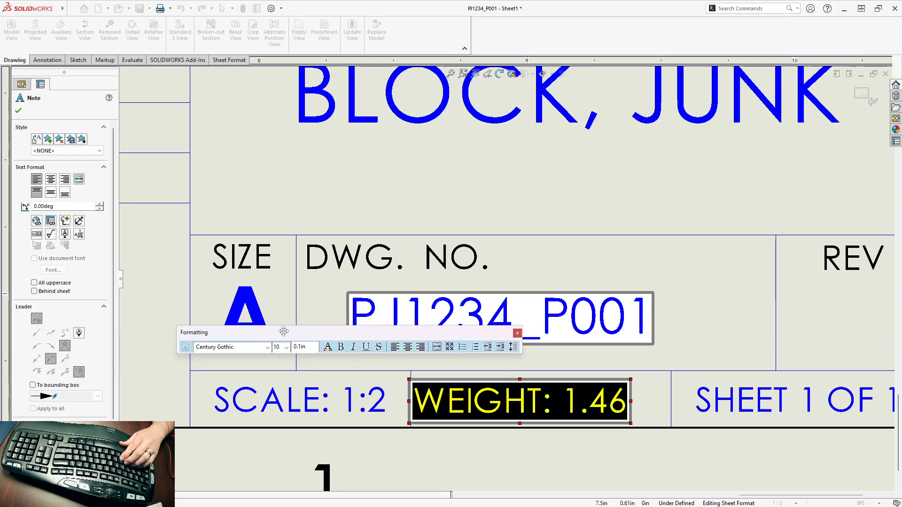
{"action": "left_click", "coordinate": [506, 467]}
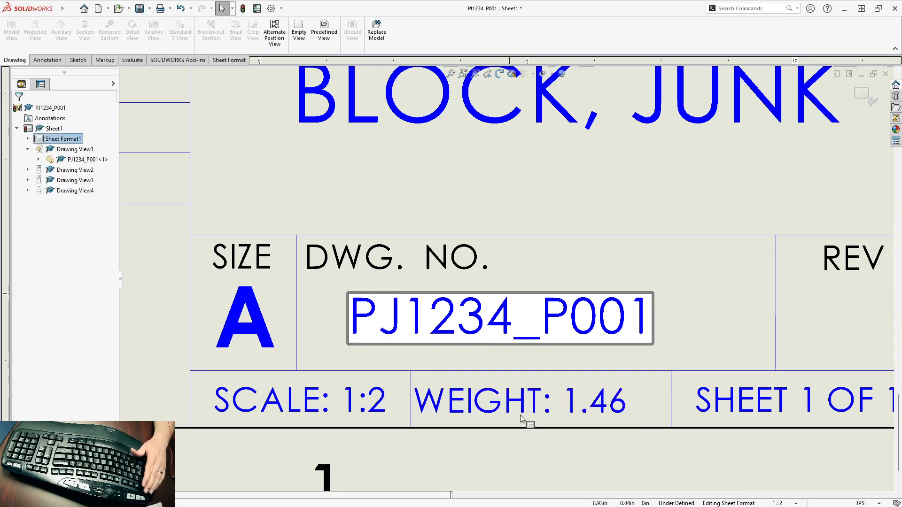
Set the font size of the BLOCK, JUNK title note to 16
{"action": "scroll", "coordinate": [501, 431], "scroll_direction": "up", "scroll_amount": 3}
{"action": "scroll", "coordinate": [511, 202], "scroll_direction": "up", "scroll_amount": 1}
{"action": "middle_click_drag", "start_coordinate": [511, 222], "coordinate": [571, 299]}
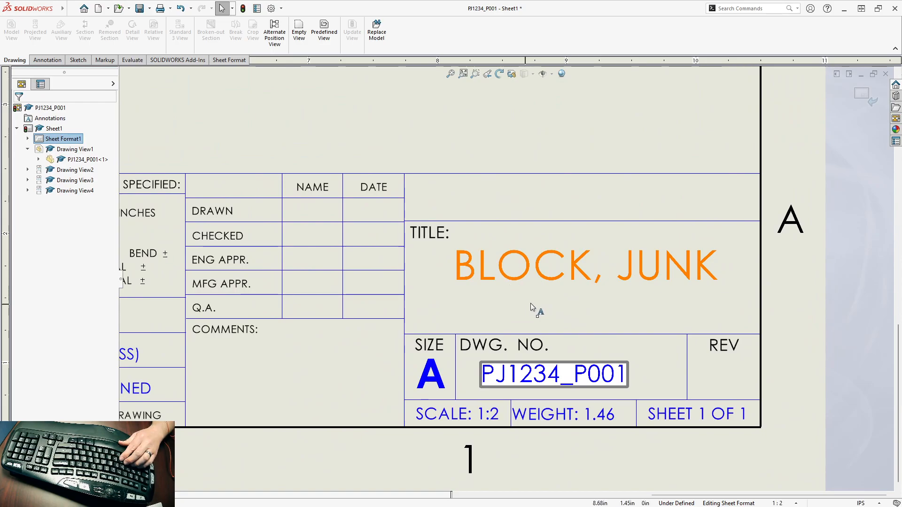
{"action": "left_click", "coordinate": [570, 267]}
{"action": "double_click", "coordinate": [570, 268]}
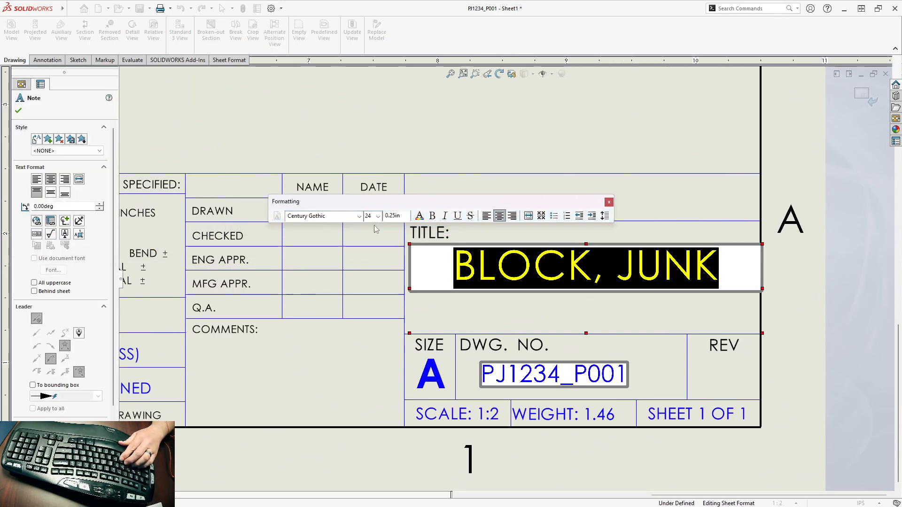
{"action": "left_click", "coordinate": [379, 217]}
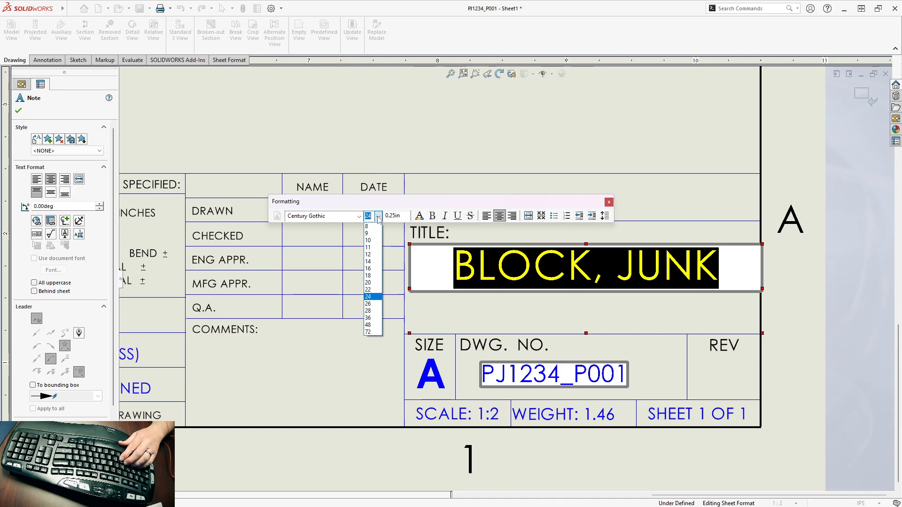
{"action": "left_click", "coordinate": [368, 268]}
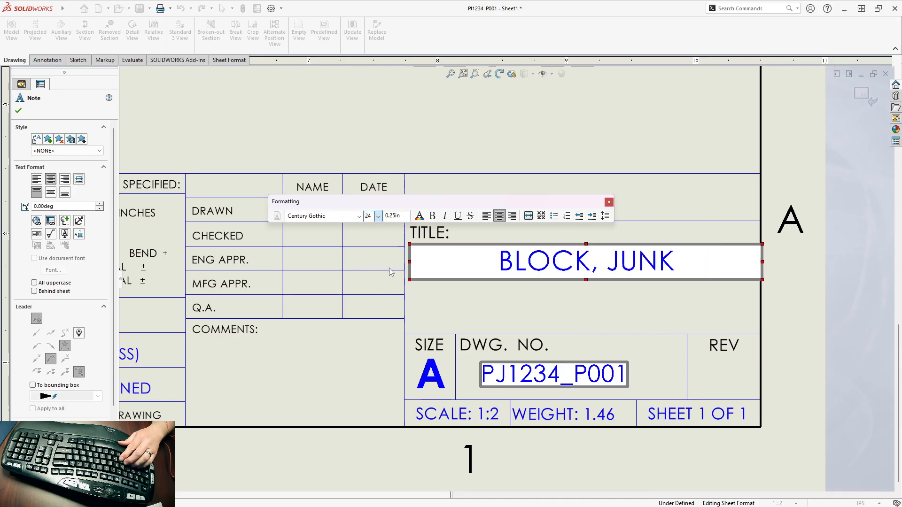
Left-align the title note and move it into the title cell, starting just below the TITLE: label
{"action": "left_click", "coordinate": [487, 216]}
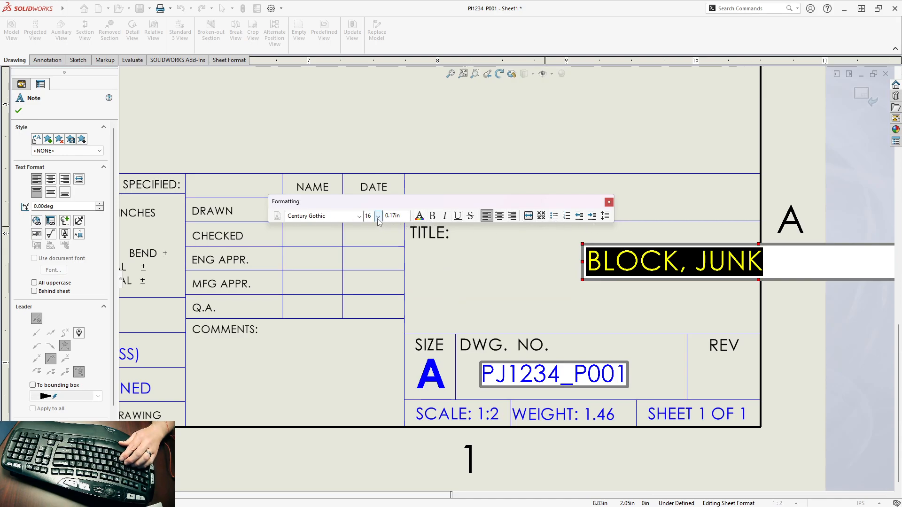
{"action": "left_click", "coordinate": [641, 161]}
{"action": "left_click_drag", "start_coordinate": [657, 267], "coordinate": [498, 277]}
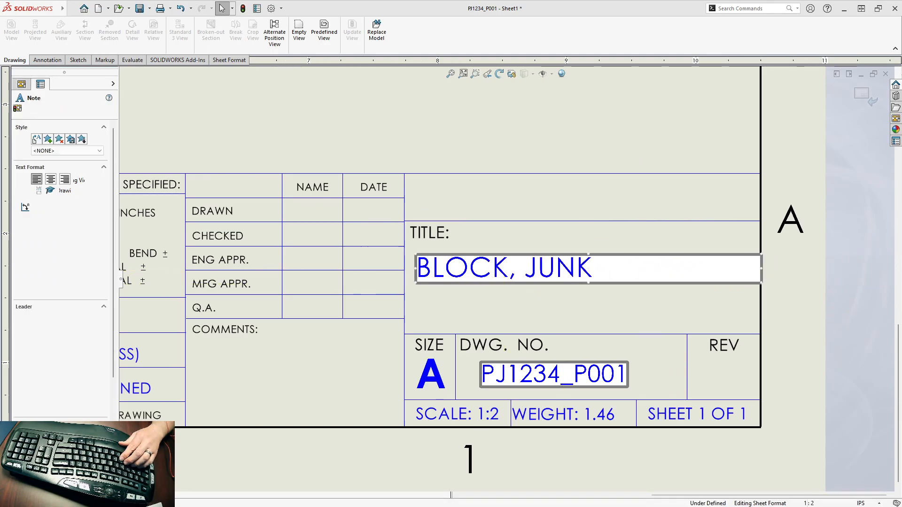
{"action": "left_click", "coordinate": [600, 142]}
Examine the title block's approval, tolerance, material, finish, application and proprietary notice areas
{"action": "scroll", "coordinate": [584, 314], "scroll_direction": "up", "scroll_amount": 2}
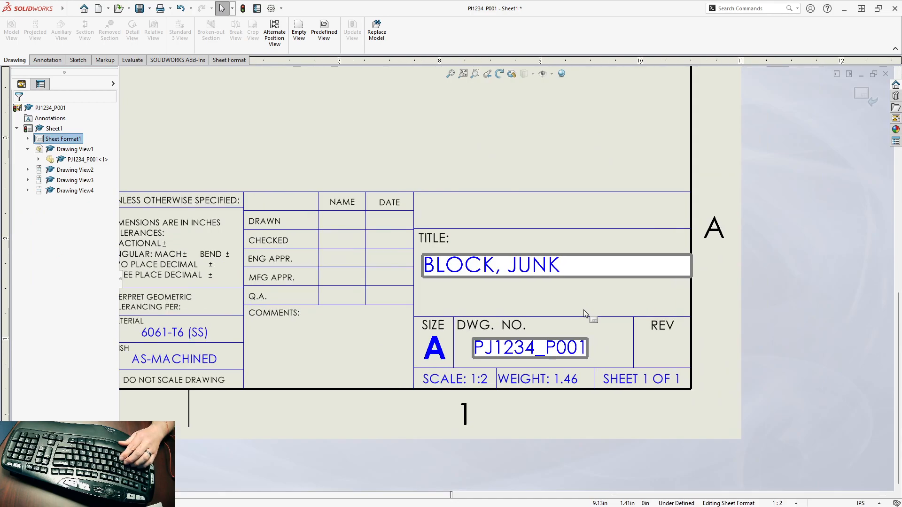
{"action": "mouse_move", "coordinate": [496, 308]}
{"action": "middle_mouse_down", "text": "ctrl"}
{"action": "mouse_move", "coordinate": [590, 296]}
{"action": "mouse_move", "coordinate": [628, 319]}
{"action": "middle_mouse_up", "text": "ctrl"}
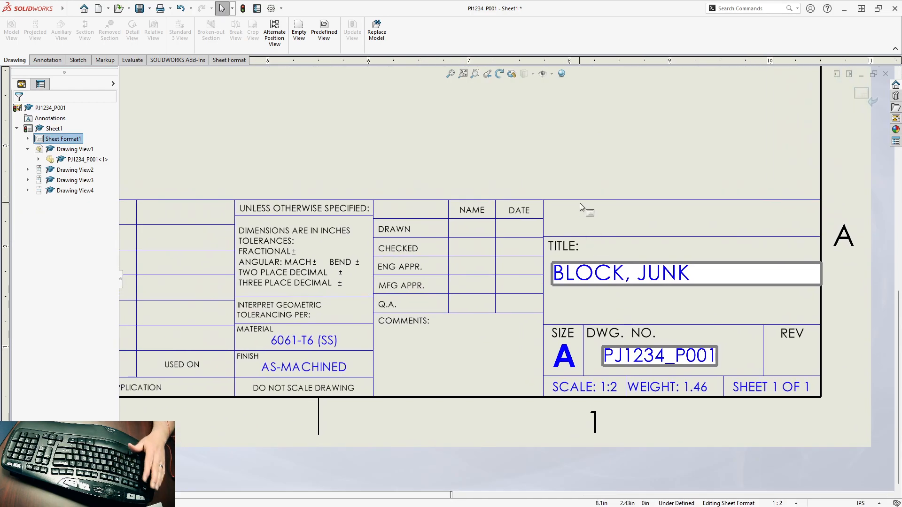
{"action": "mouse_move", "coordinate": [416, 226]}
{"action": "middle_mouse_down", "text": "ctrl"}
{"action": "mouse_move", "coordinate": [471, 238]}
{"action": "mouse_move", "coordinate": [506, 216]}
{"action": "mouse_move", "coordinate": [413, 240]}
{"action": "mouse_move", "coordinate": [405, 251]}
{"action": "middle_mouse_up", "text": "ctrl"}
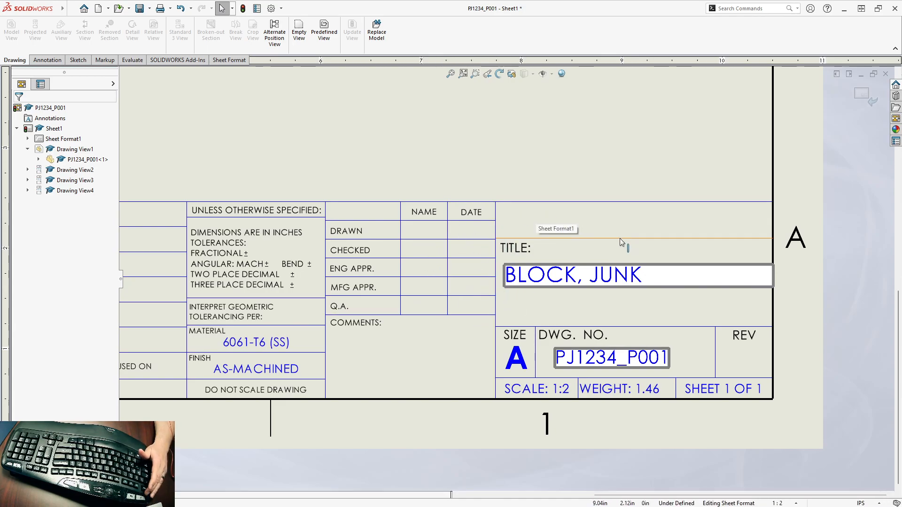
{"action": "mouse_move", "coordinate": [346, 321]}
{"action": "middle_mouse_down", "text": "ctrl"}
{"action": "mouse_move", "coordinate": [605, 311]}
{"action": "mouse_move", "coordinate": [399, 306]}
{"action": "middle_mouse_up", "text": "ctrl"}
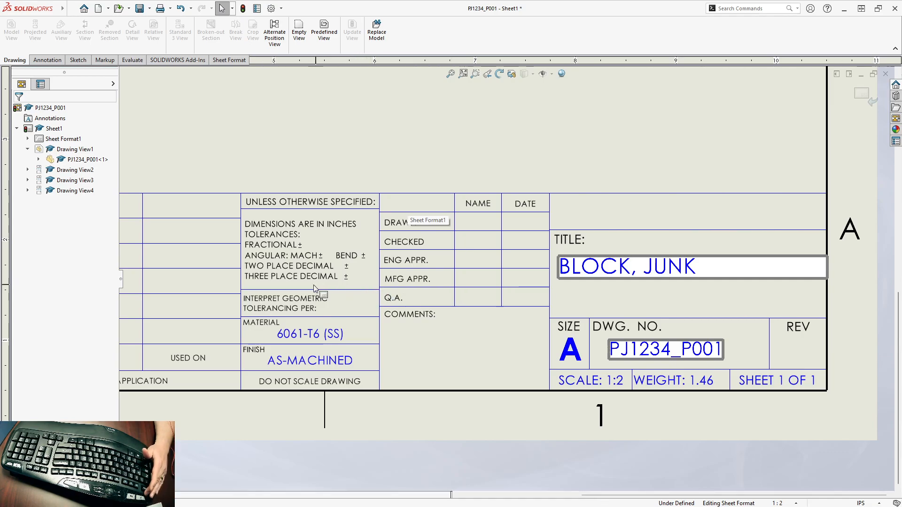
{"action": "middle_click_drag", "start_coordinate": [308, 285], "coordinate": [429, 281]}
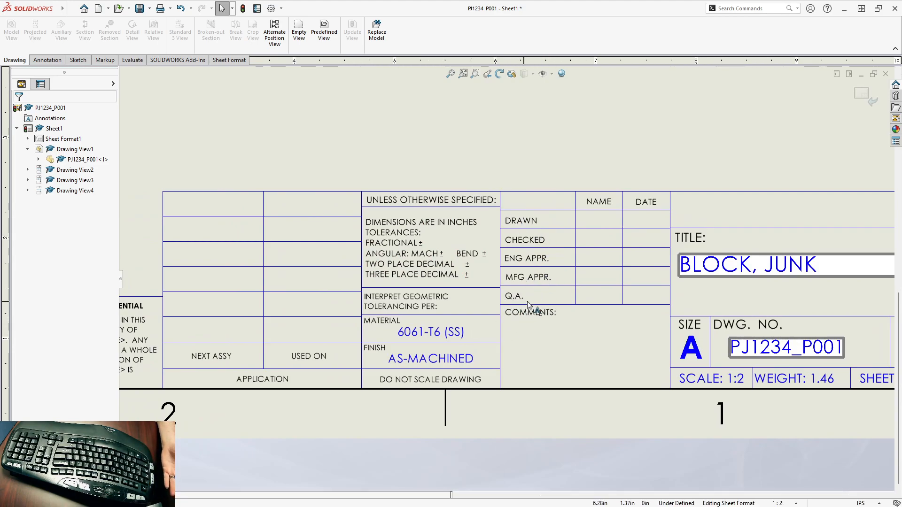
{"action": "mouse_move", "coordinate": [475, 318]}
{"action": "middle_mouse_down"}
{"action": "mouse_move", "coordinate": [367, 326]}
{"action": "mouse_move", "coordinate": [626, 327]}
{"action": "middle_mouse_up"}
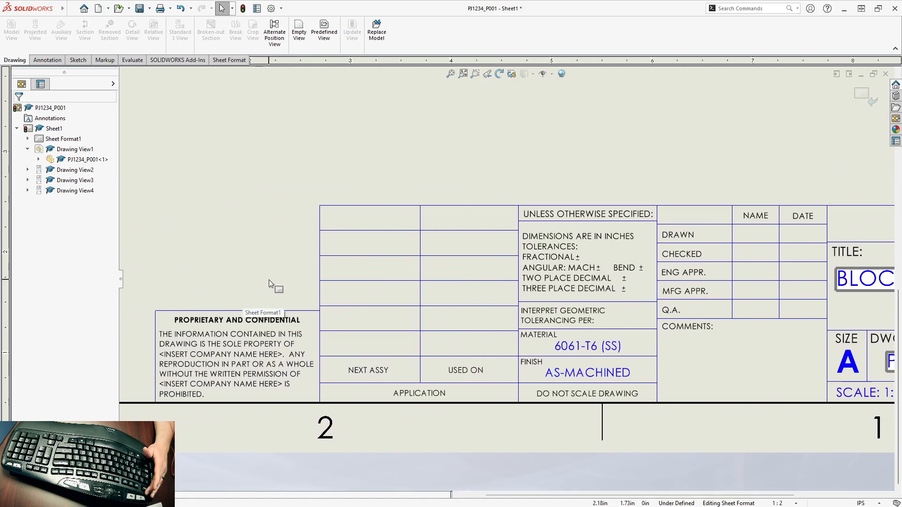
{"action": "scroll", "coordinate": [430, 325], "scroll_direction": "down", "scroll_amount": 2}
{"action": "middle_click_drag", "start_coordinate": [492, 318], "coordinate": [449, 314]}
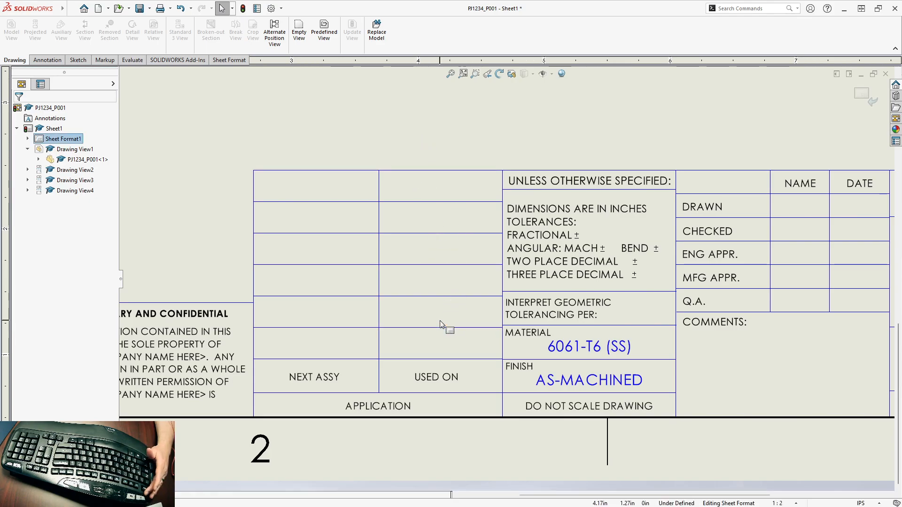
{"action": "scroll", "coordinate": [442, 324], "scroll_direction": "up", "scroll_amount": 5}
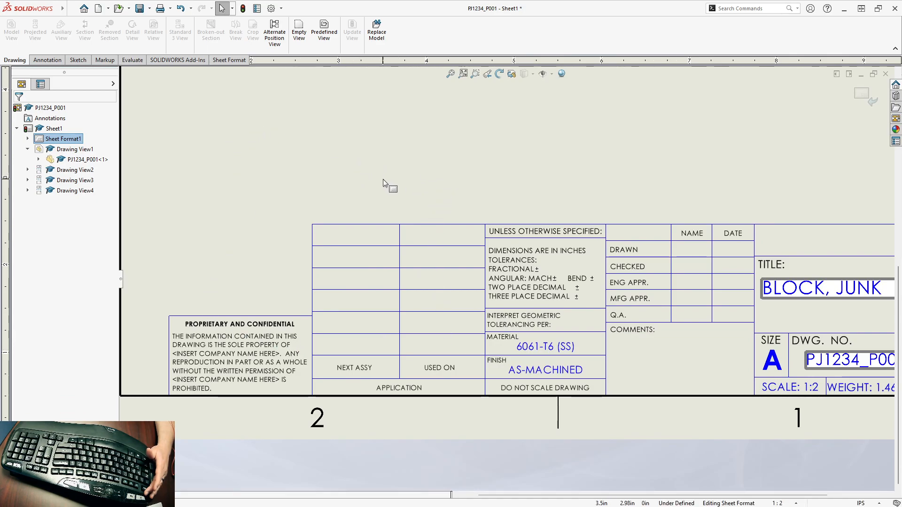
{"action": "middle_click_drag", "start_coordinate": [383, 183], "coordinate": [403, 183]}
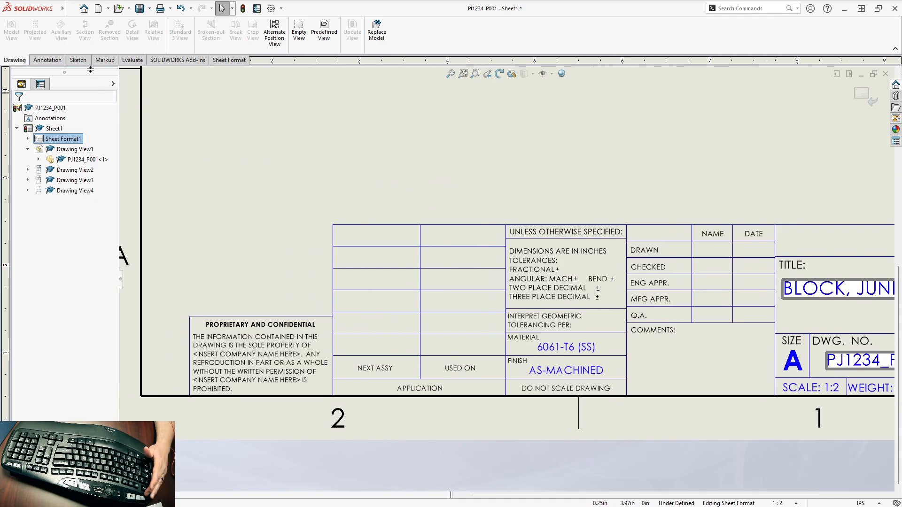
Power trim the horizontal lines across the USED ON column of the application table beside the tolerance block
{"action": "left_click", "coordinate": [78, 60]}
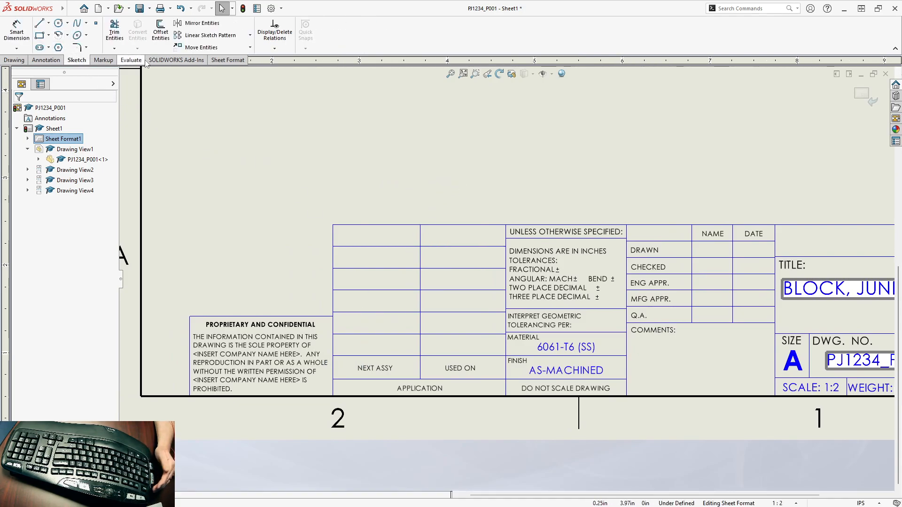
{"action": "left_click", "coordinate": [114, 32]}
{"action": "scroll", "coordinate": [498, 290], "scroll_direction": "down", "scroll_amount": 2}
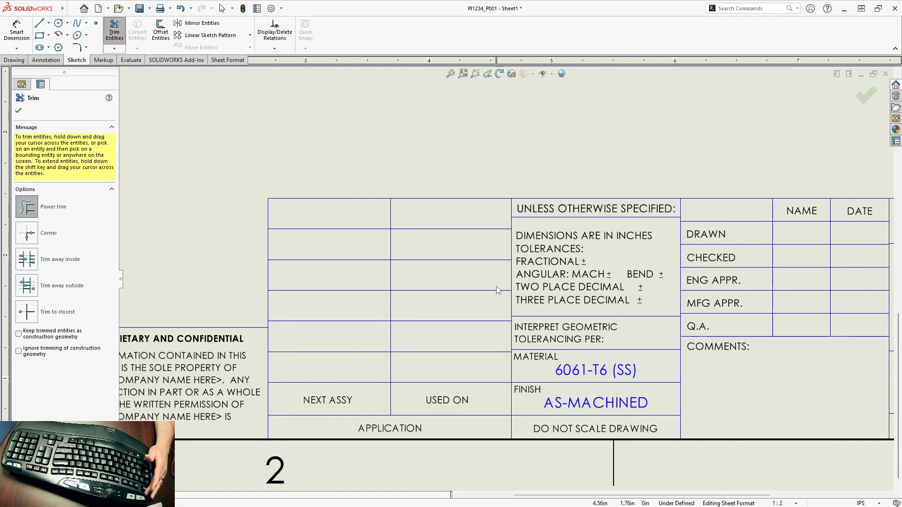
{"action": "mouse_move", "coordinate": [500, 170]}
{"action": "left_mouse_down"}
{"action": "mouse_move", "coordinate": [483, 250]}
{"action": "mouse_move", "coordinate": [493, 430]}
{"action": "left_mouse_up"}
{"action": "key", "text": "Escape"}
{"action": "mouse_move", "coordinate": [413, 319]}
{"action": "middle_mouse_down"}
{"action": "mouse_move", "coordinate": [470, 283]}
{"action": "mouse_move", "coordinate": [515, 275]}
{"action": "middle_mouse_up"}
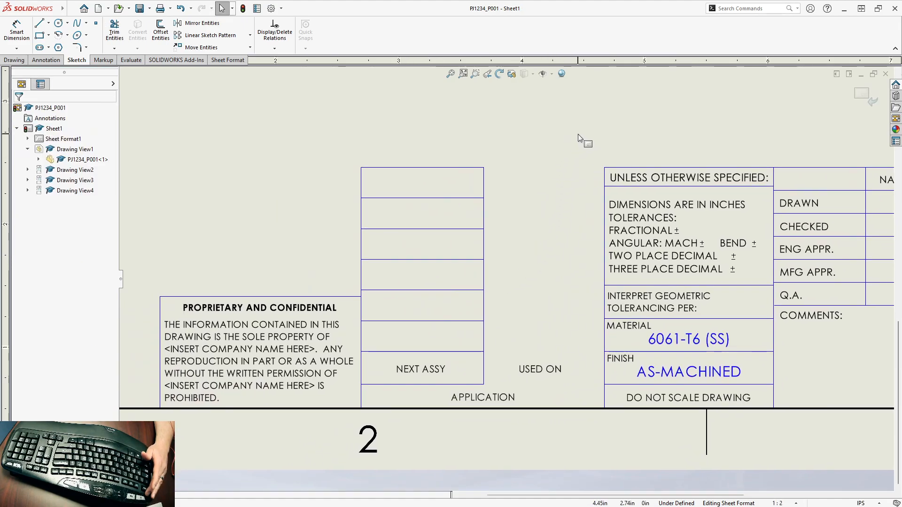
Delete the rest of the application table with its labels and the PROPRIETARY AND CONFIDENTIAL notice with its border lines
{"action": "left_click_drag", "start_coordinate": [580, 132], "coordinate": [384, 406]}
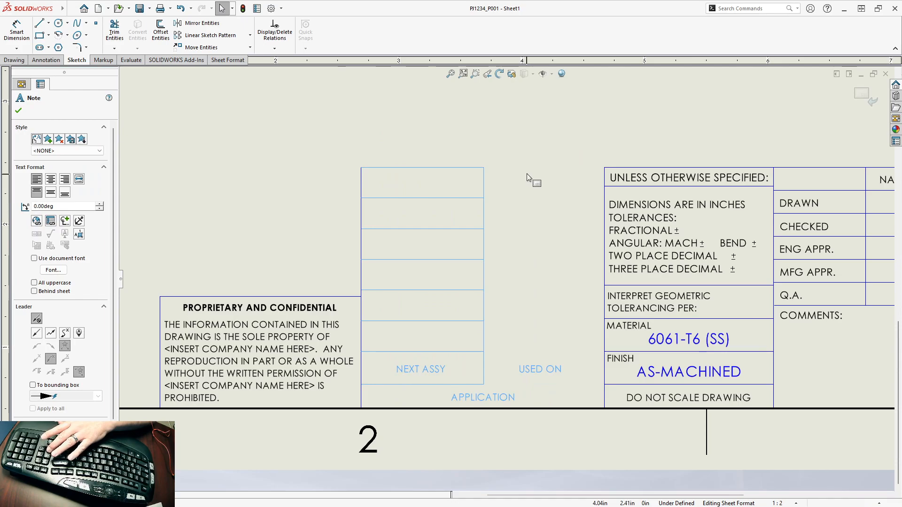
{"action": "key", "text": "Delete"}
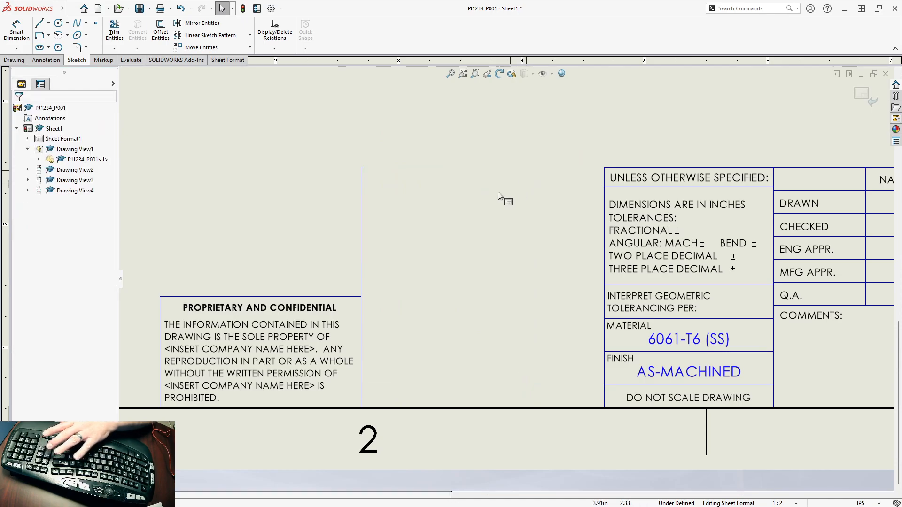
{"action": "mouse_move", "coordinate": [412, 282]}
{"action": "middle_mouse_down"}
{"action": "mouse_move", "coordinate": [422, 264]}
{"action": "mouse_move", "coordinate": [467, 245]}
{"action": "middle_mouse_up"}
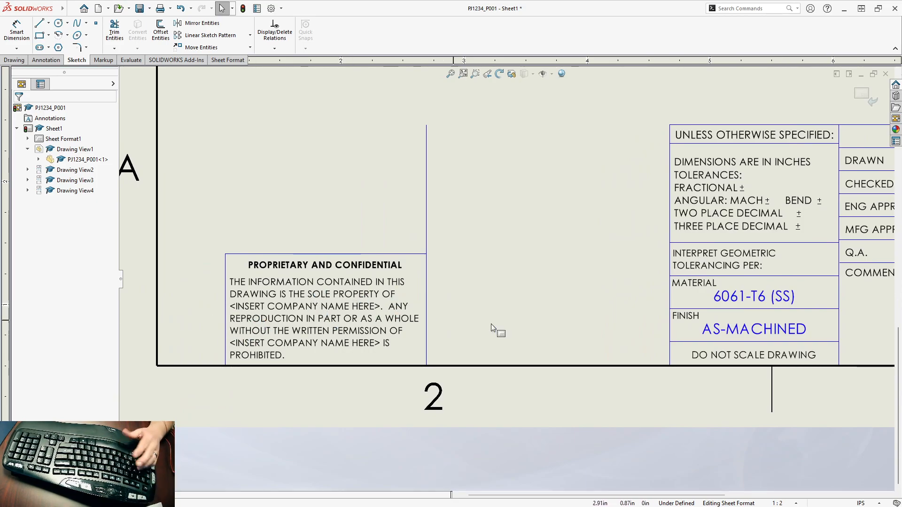
{"action": "left_click_drag", "start_coordinate": [500, 125], "coordinate": [201, 340]}
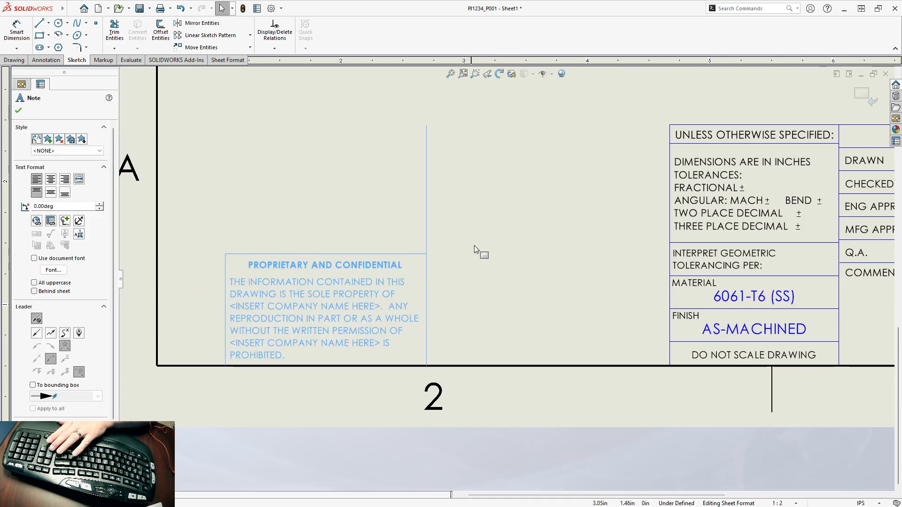
{"action": "key", "text": "Delete"}
Examine the remaining title block, leave sheet format editing and inspect the tolerance notes up close
{"action": "scroll", "coordinate": [485, 233], "scroll_direction": "up", "scroll_amount": 5}
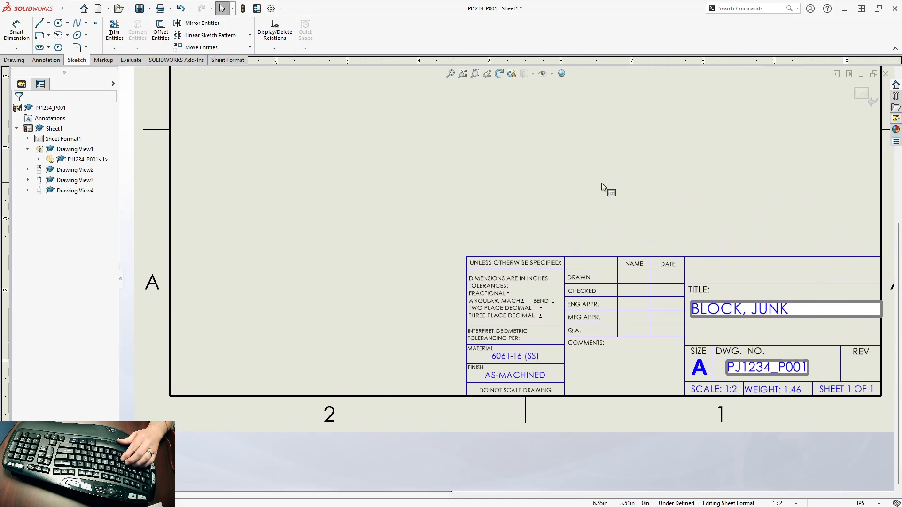
{"action": "scroll", "coordinate": [644, 175], "scroll_direction": "up", "scroll_amount": 1}
{"action": "middle_click_drag", "start_coordinate": [645, 176], "coordinate": [505, 187], "text": "ctrl"}
{"action": "scroll", "coordinate": [516, 255], "scroll_direction": "down", "scroll_amount": 3}
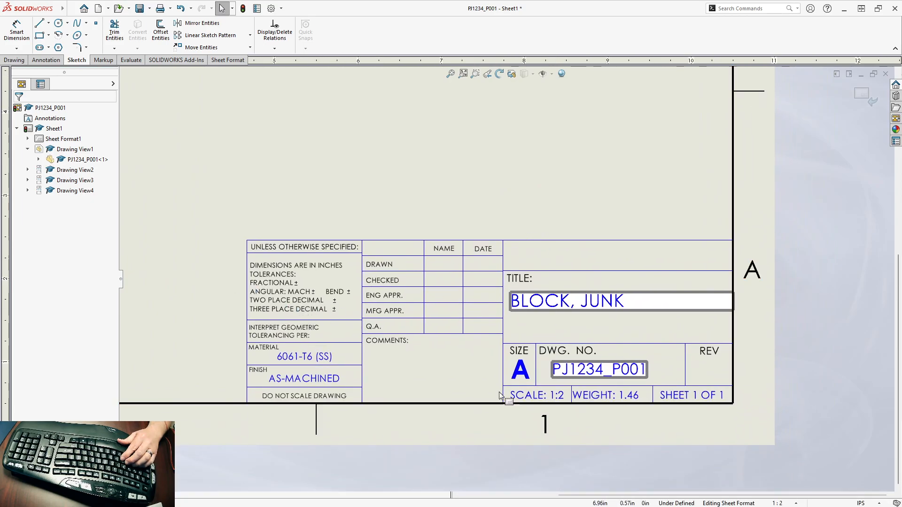
{"action": "scroll", "coordinate": [660, 356], "scroll_direction": "down", "scroll_amount": 1}
{"action": "middle_click_drag", "start_coordinate": [403, 332], "coordinate": [461, 327]}
{"action": "scroll", "coordinate": [460, 326], "scroll_direction": "down", "scroll_amount": 2}
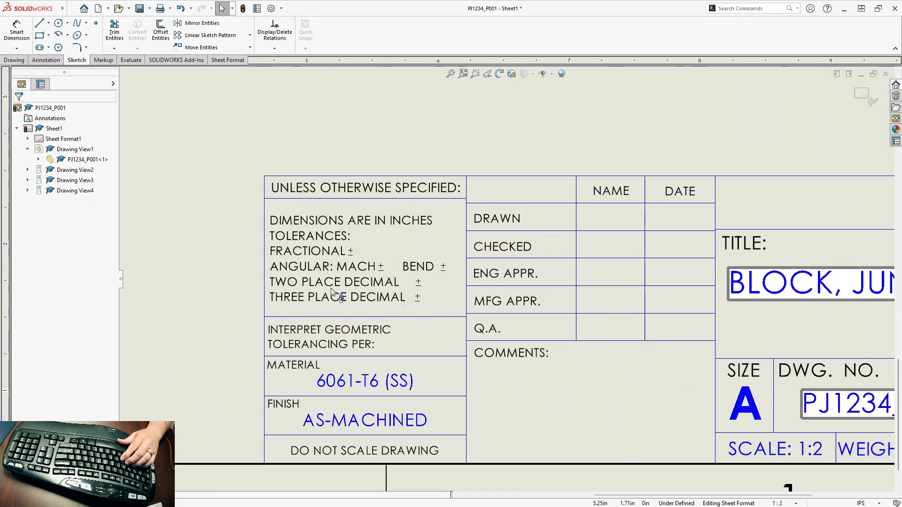
{"action": "scroll", "coordinate": [536, 320], "scroll_direction": "up", "scroll_amount": 3}
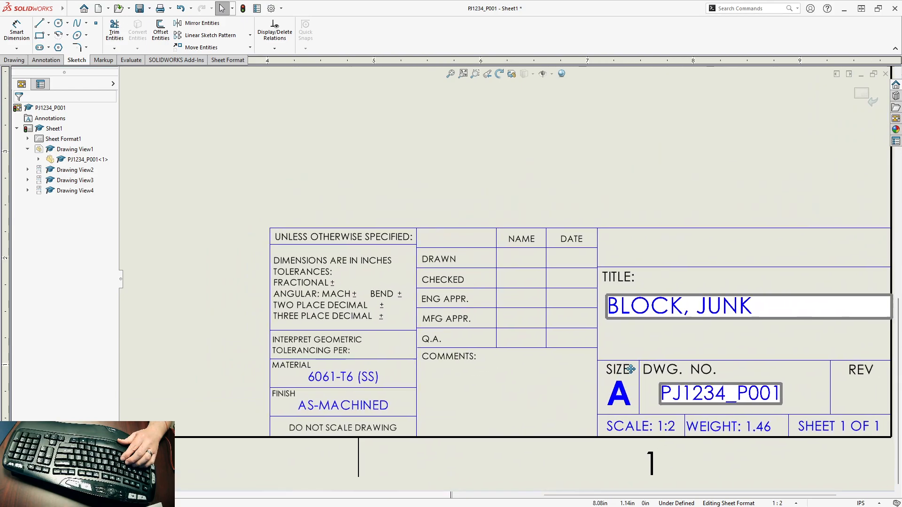
{"action": "left_click", "coordinate": [866, 99]}
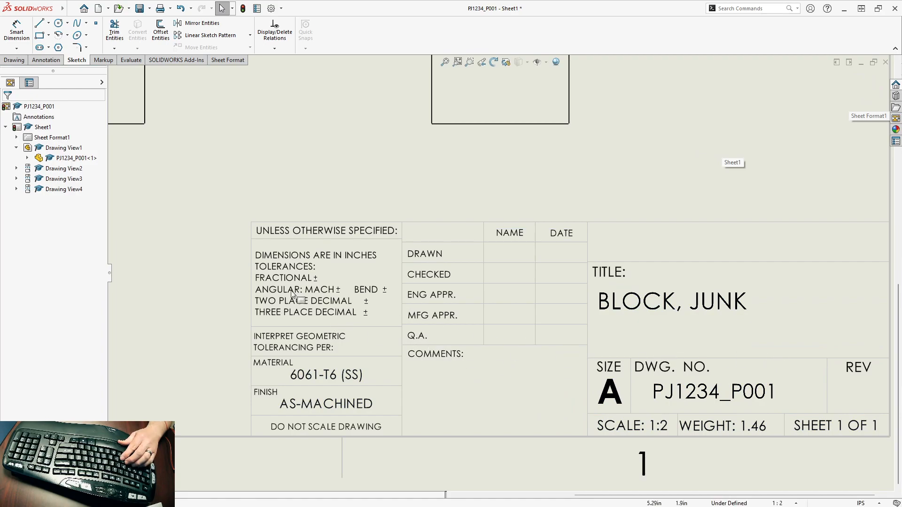
{"action": "scroll", "coordinate": [321, 290], "scroll_direction": "down", "scroll_amount": 3}
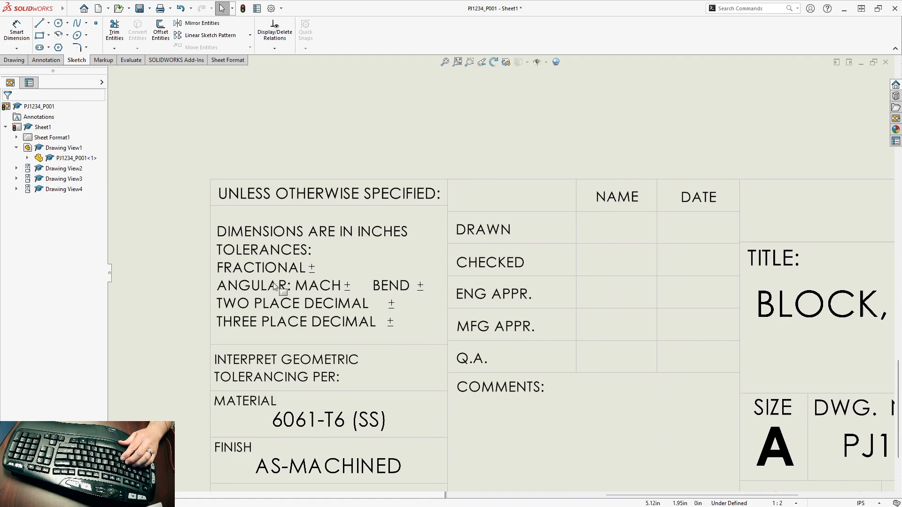
Reopen the sheet format for editing and enter a fractional tolerance of 1/16" in the tolerance note
{"action": "right_click", "coordinate": [484, 144]}
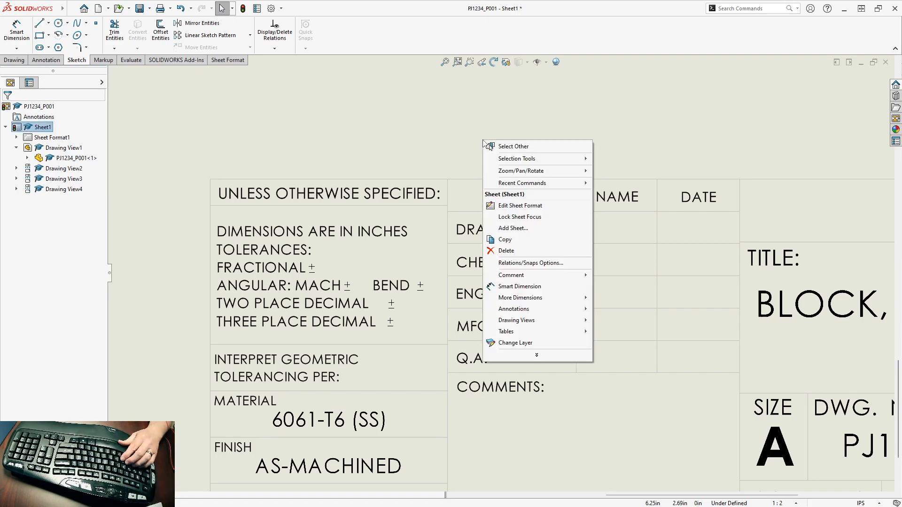
{"action": "left_click", "coordinate": [525, 207]}
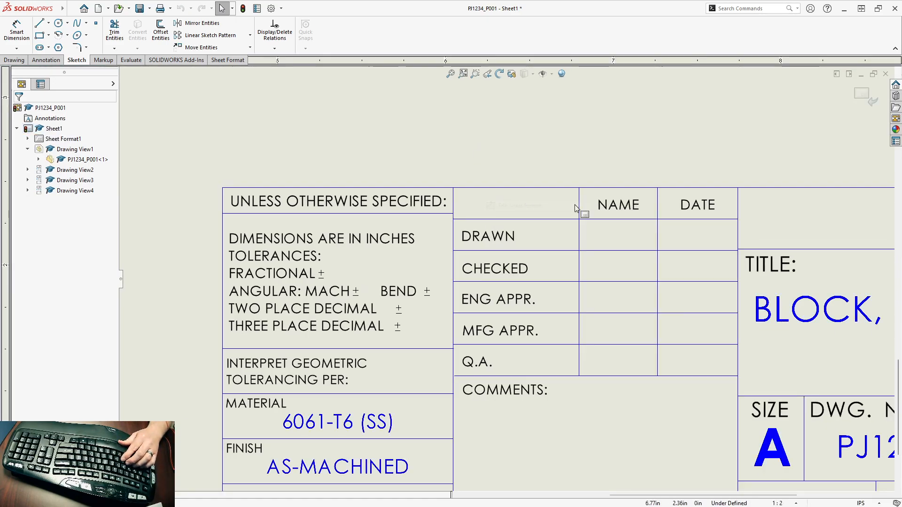
{"action": "double_click", "coordinate": [295, 275]}
{"action": "left_click", "coordinate": [337, 277]}
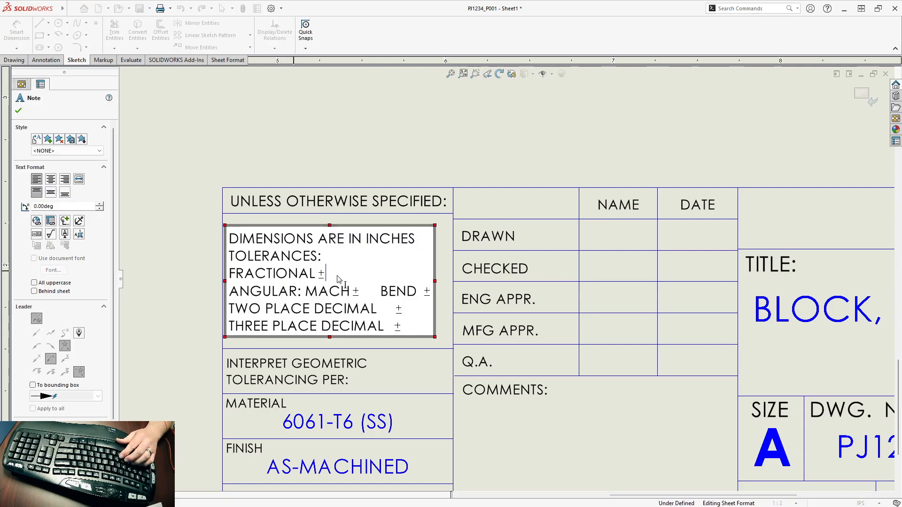
{"action": "type", "text": "1/16\""}
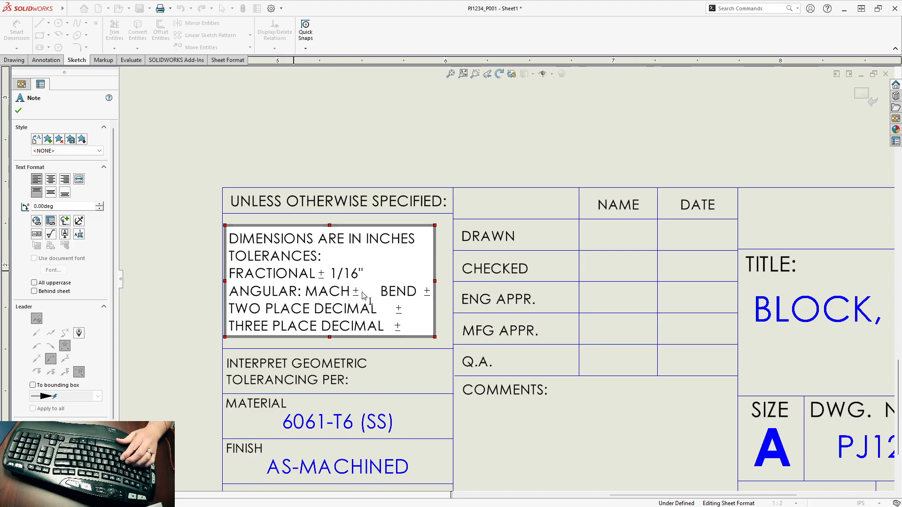
Enter an angular MACH tolerance of .2 followed by a degree symbol in the tolerance note
{"action": "type", "text": ".0"}
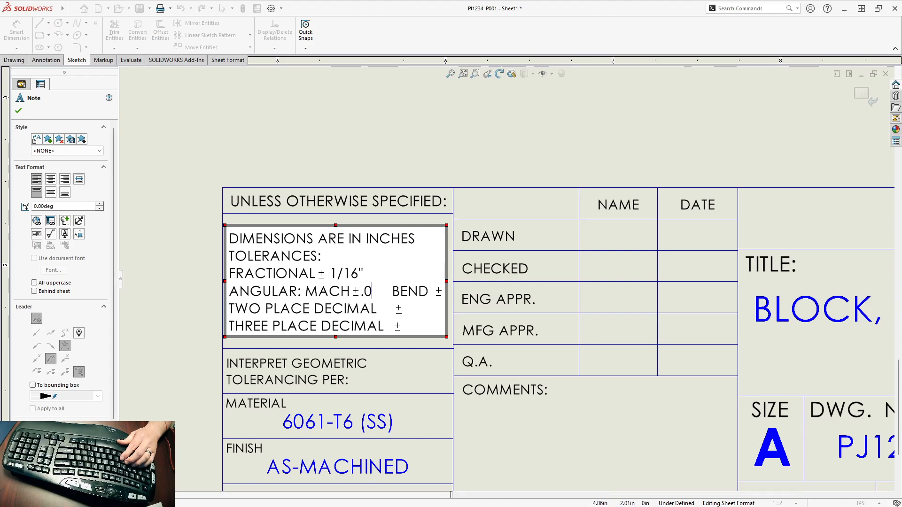
{"action": "left_click", "coordinate": [65, 221]}
{"action": "left_click", "coordinate": [80, 234]}
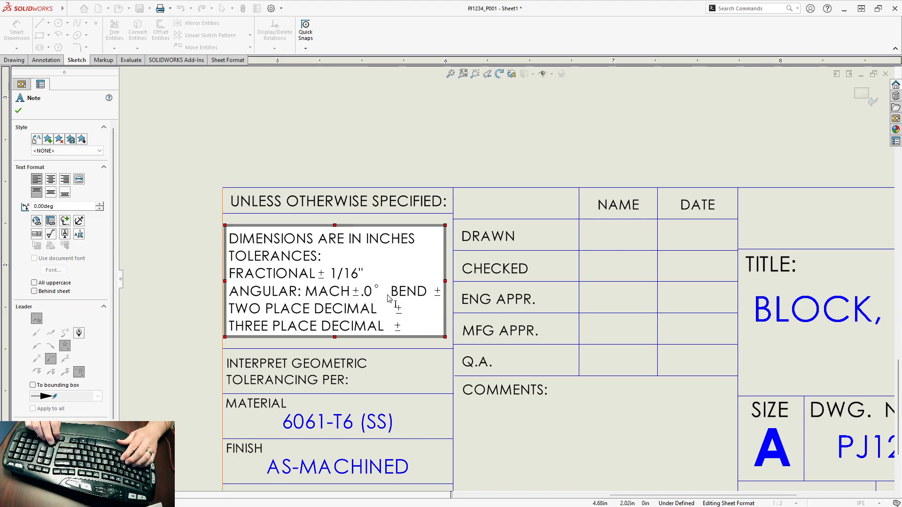
{"action": "key", "text": "BackSpace"}
{"action": "type", "text": "2"}
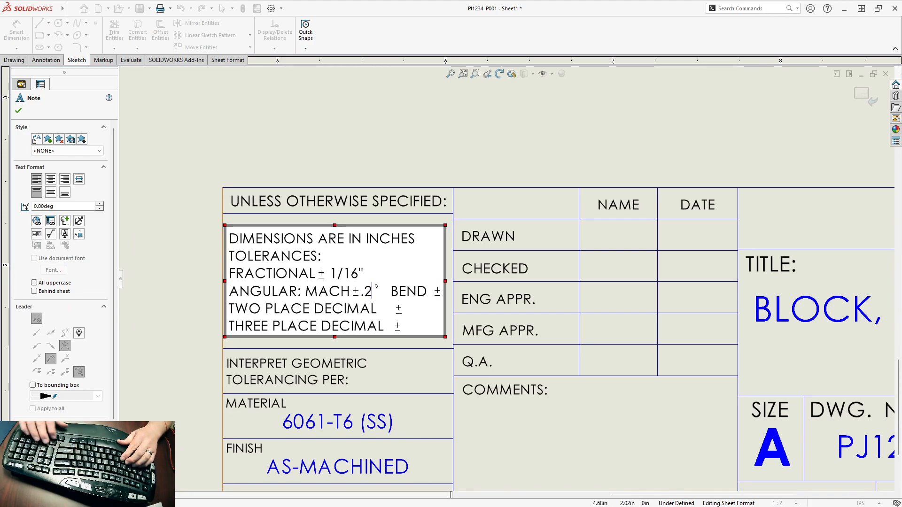
Remove the extra spaces around BEND and enter a bend tolerance of 1 with a degree symbol
{"action": "key", "text": "Delete"}
{"action": "key", "text": "Delete"}
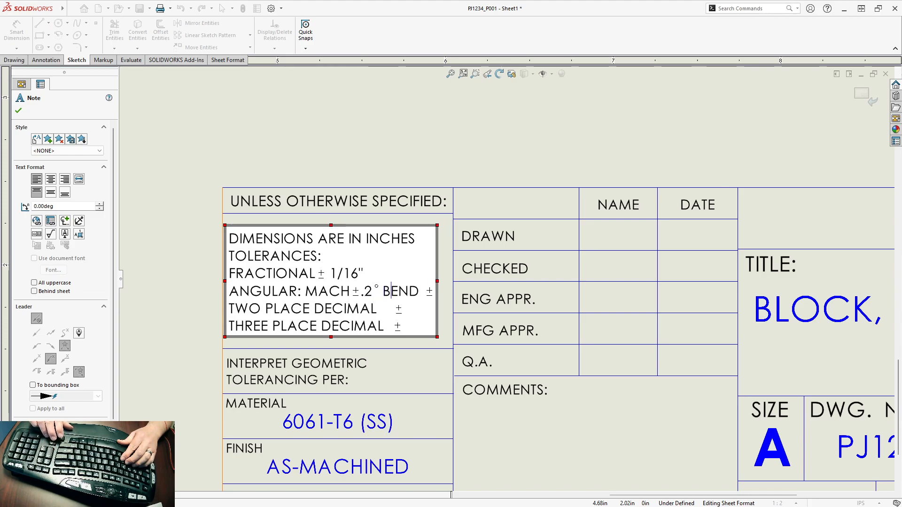
{"action": "key", "text": "Delete"}
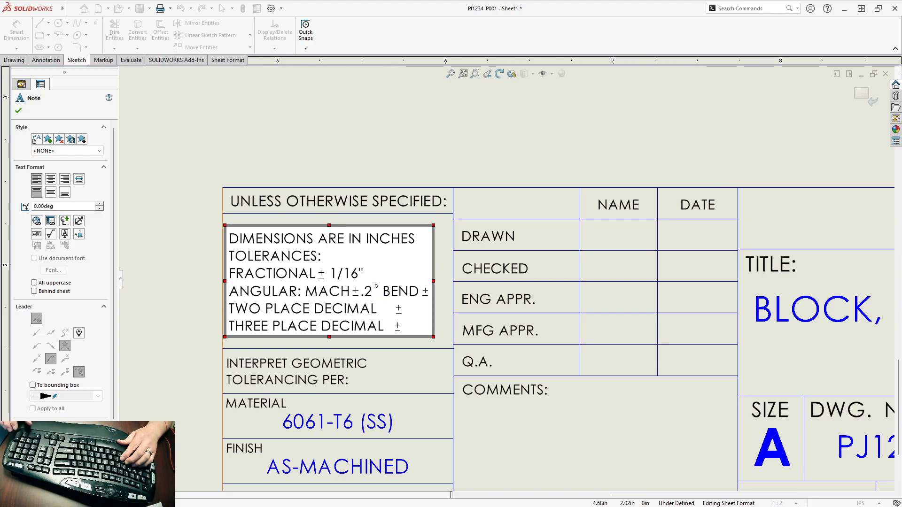
{"action": "type", "text": "1"}
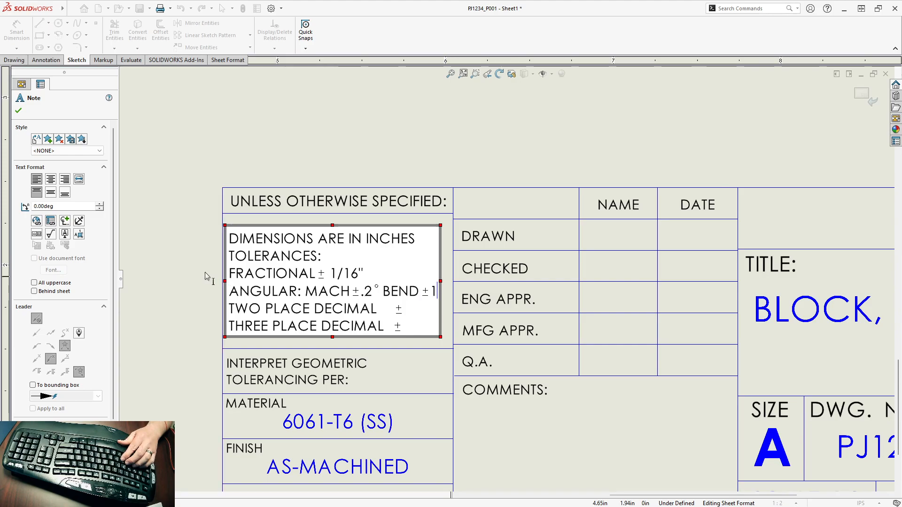
{"action": "left_click", "coordinate": [64, 221]}
{"action": "left_click", "coordinate": [81, 234]}
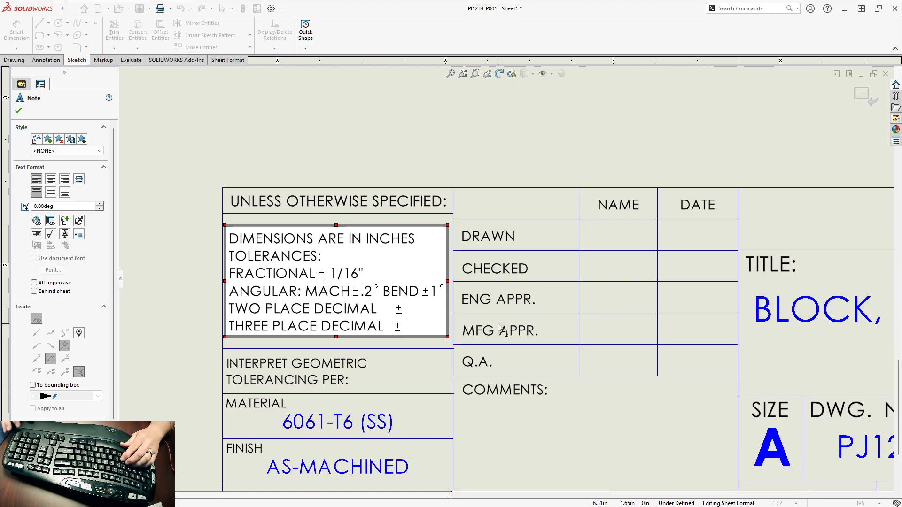
Enter .010 as the two place and .005 as the three place decimal tolerance, and finish the note
{"action": "type", "text": ".010"}
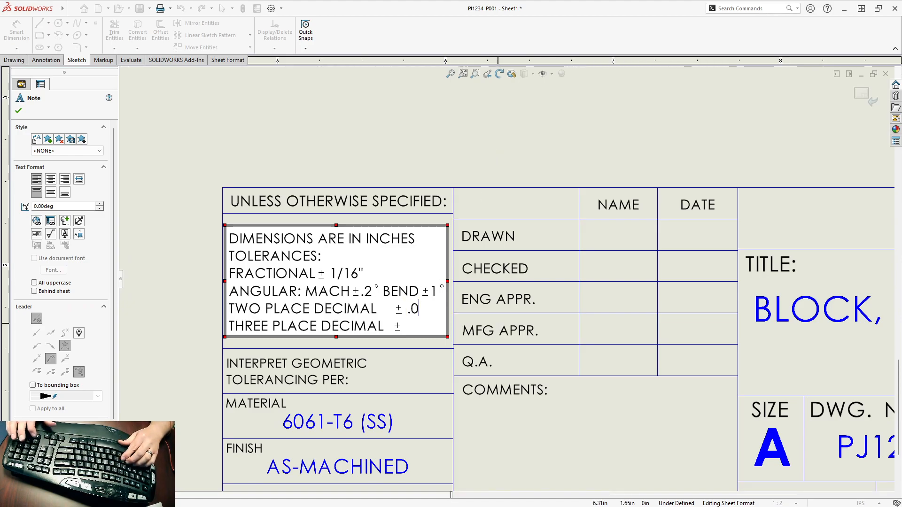
{"action": "key", "text": "Down"}
{"action": "type", "text": ".005"}
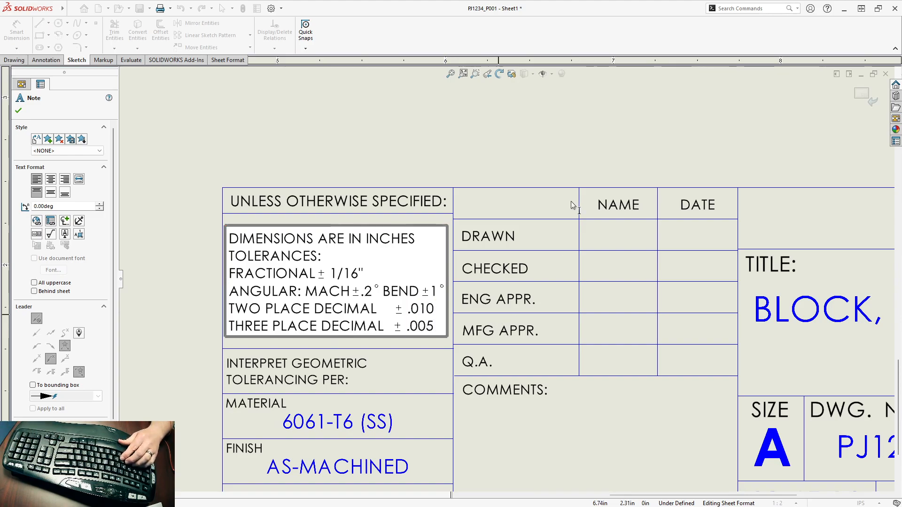
{"action": "left_click", "coordinate": [524, 156]}
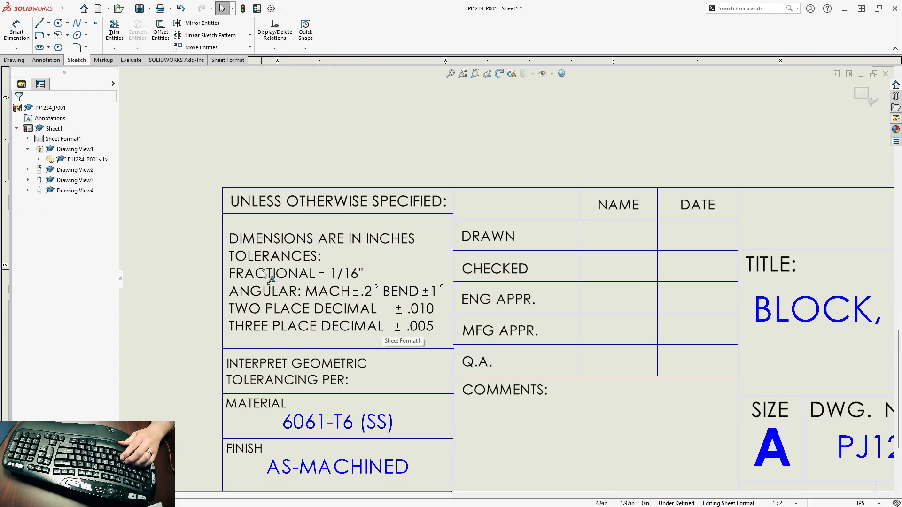
Exit sheet format editing and return to the drawing sheet with the whole title block in view
{"action": "left_click", "coordinate": [550, 152]}
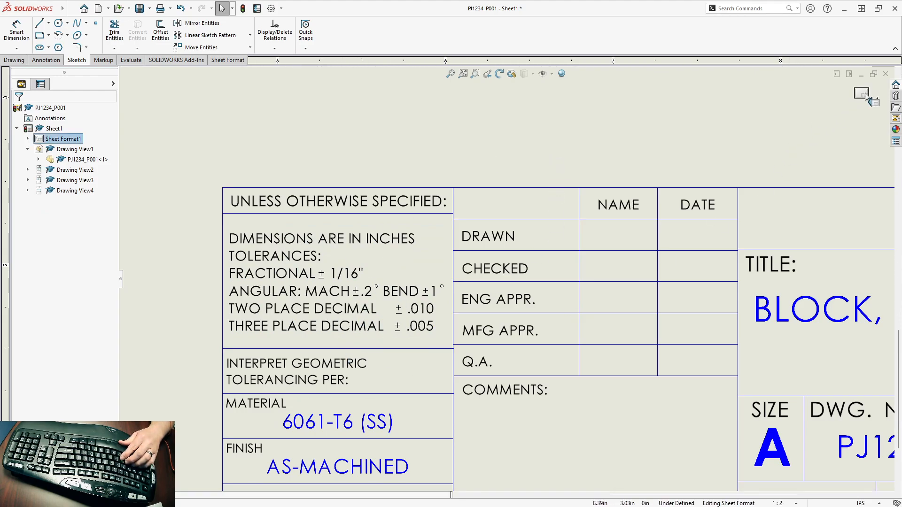
{"action": "left_click", "coordinate": [872, 100]}
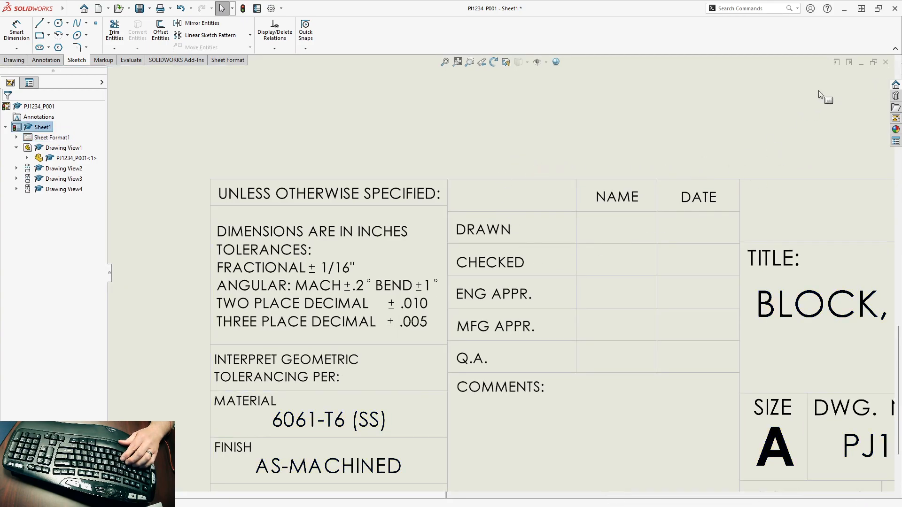
{"action": "scroll", "coordinate": [520, 234], "scroll_direction": "up", "scroll_amount": 3}
{"action": "scroll", "coordinate": [675, 286], "scroll_direction": "up", "scroll_amount": 5}
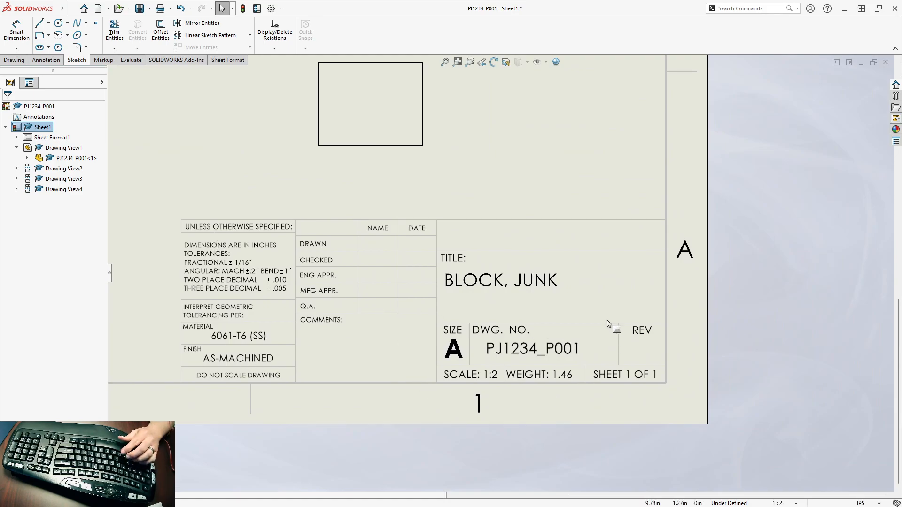
{"action": "middle_click_drag", "start_coordinate": [444, 235], "coordinate": [460, 249]}
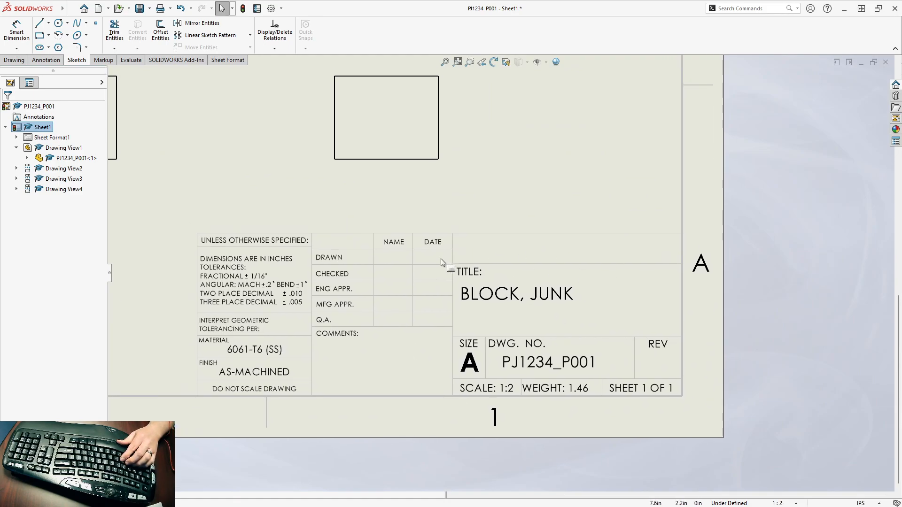
Add a CompanyName custom property with the value -HEYACREE to the drawing's file properties
{"action": "left_click", "coordinate": [257, 9]}
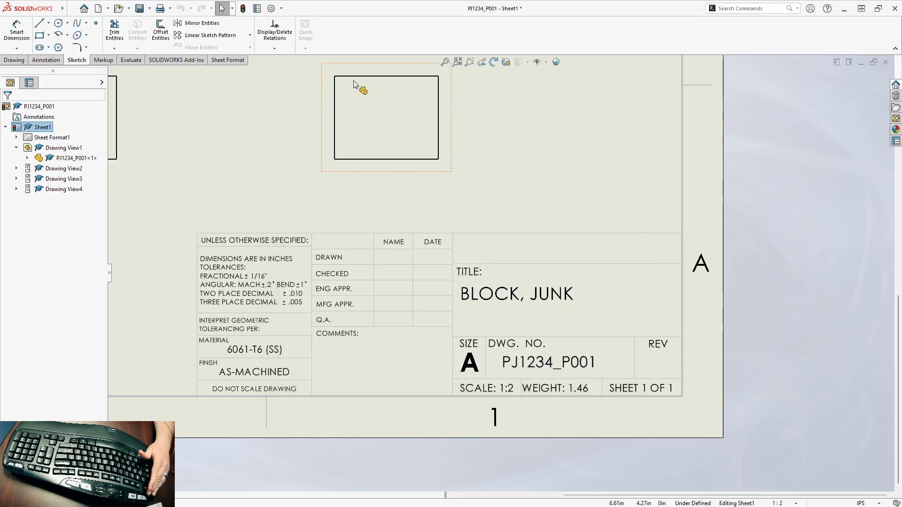
{"action": "left_click", "coordinate": [257, 8]}
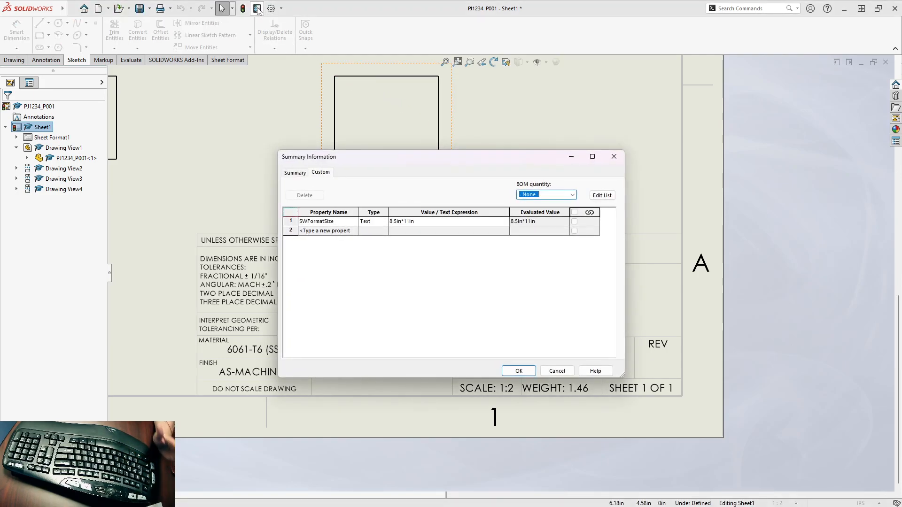
{"action": "left_click", "coordinate": [354, 233]}
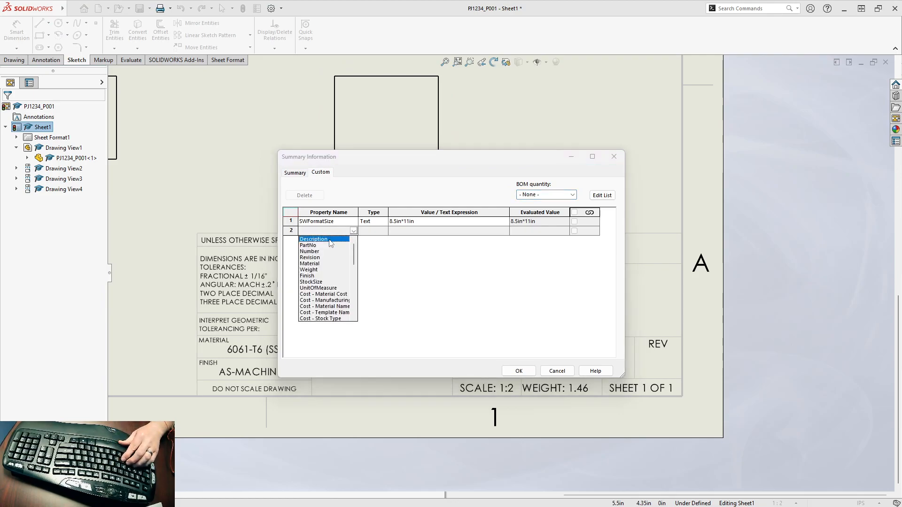
{"action": "left_click_drag", "start_coordinate": [355, 260], "coordinate": [357, 299]}
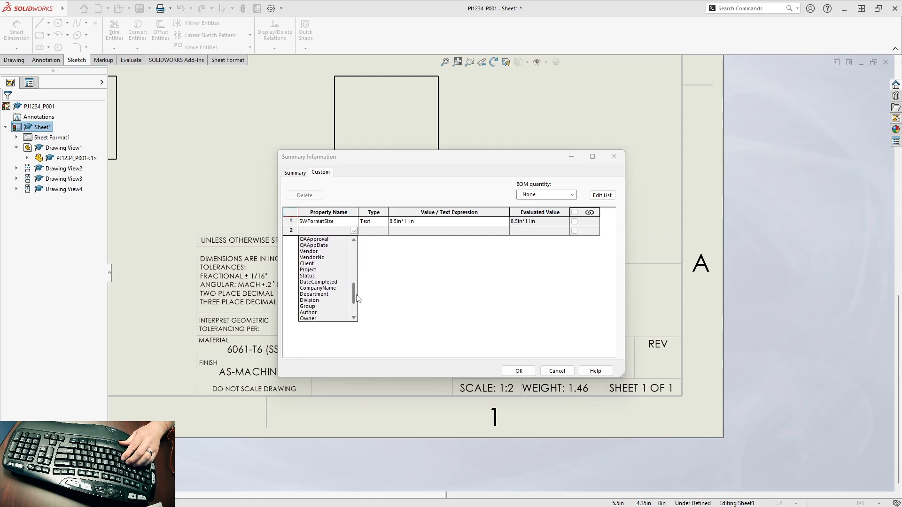
{"action": "left_click", "coordinate": [326, 289]}
{"action": "left_click", "coordinate": [391, 231]}
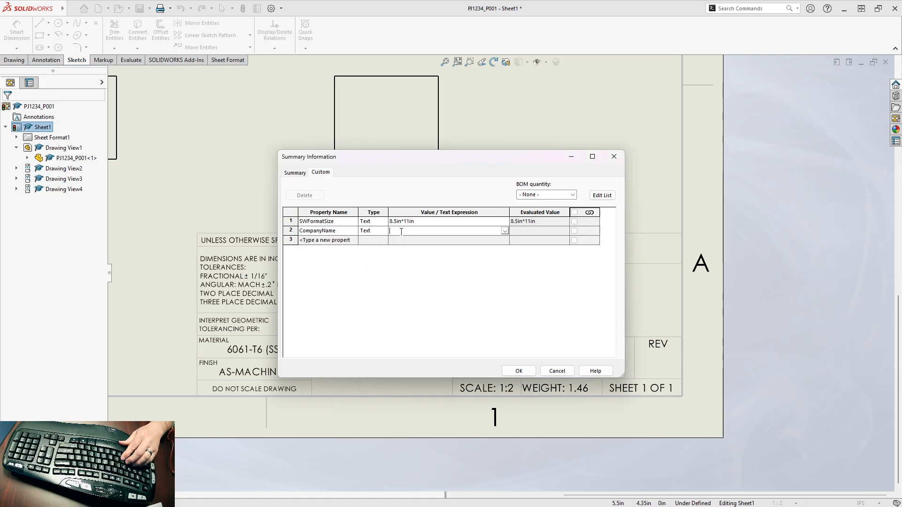
{"action": "type", "text": "HEY"}
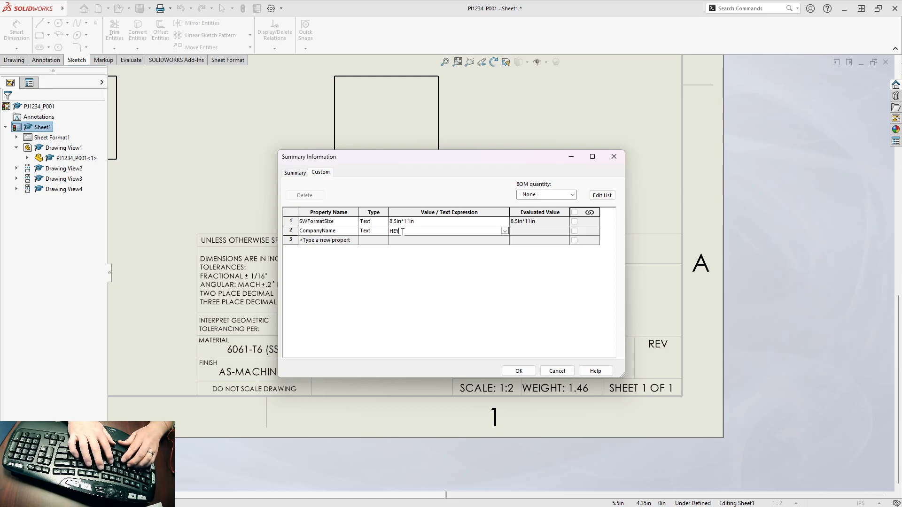
{"action": "type", "text": "ACREE"}
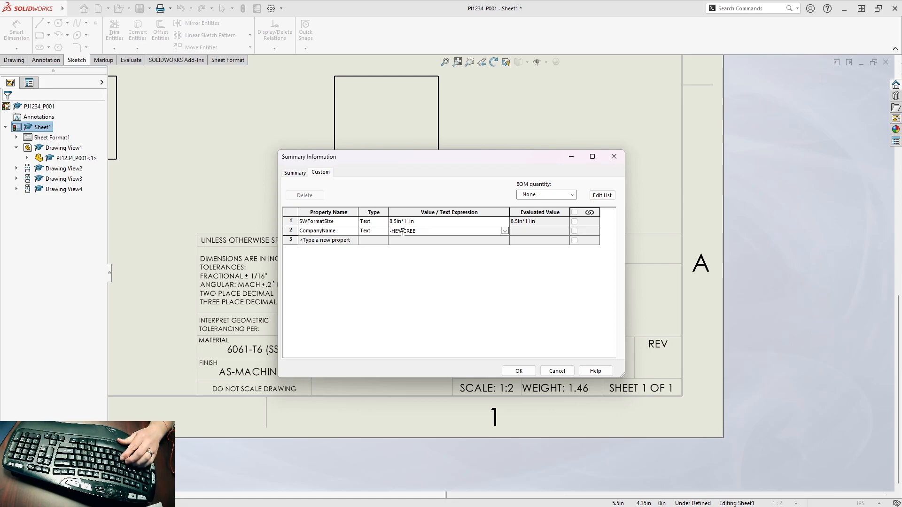
Add a DrawnBy custom property with the drafter's last name as its value
{"action": "left_click", "coordinate": [348, 242]}
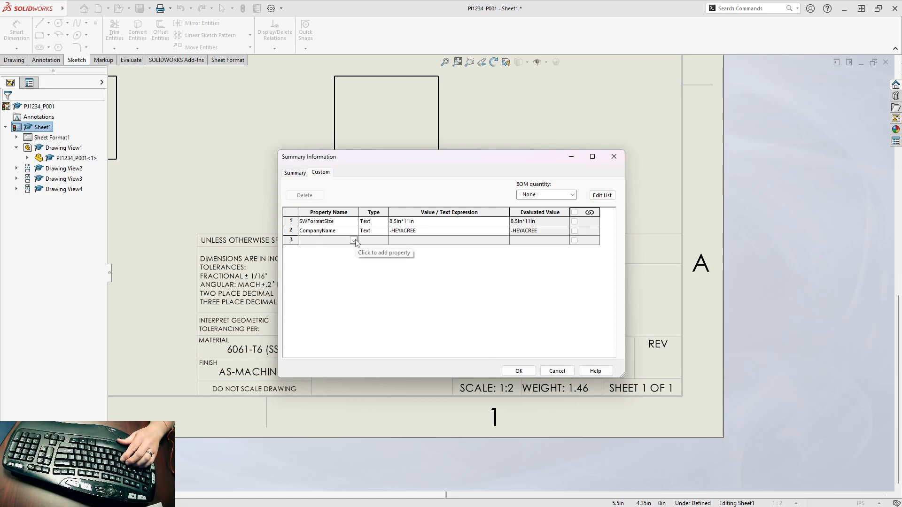
{"action": "left_click", "coordinate": [353, 240]}
{"action": "left_click_drag", "start_coordinate": [355, 268], "coordinate": [356, 289]}
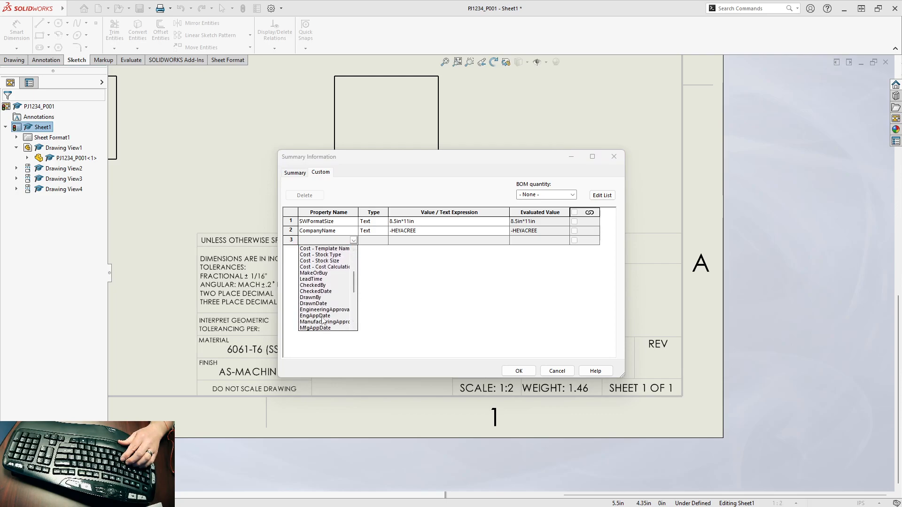
{"action": "left_click", "coordinate": [314, 298]}
{"action": "left_click", "coordinate": [408, 240]}
{"action": "type", "text": "ACREE"}
Add a DrawnDate custom property with the value 3/18/24 and accept the property changes
{"action": "left_click", "coordinate": [343, 251]}
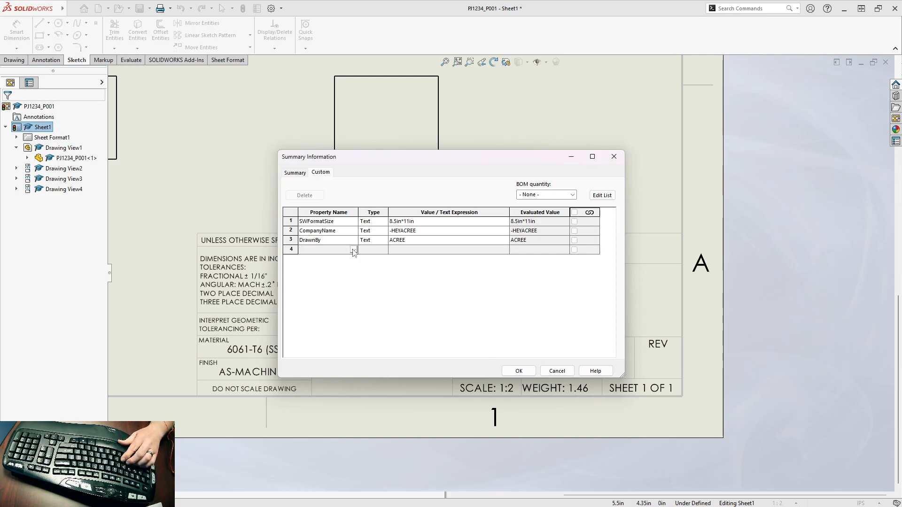
{"action": "left_click", "coordinate": [353, 250]}
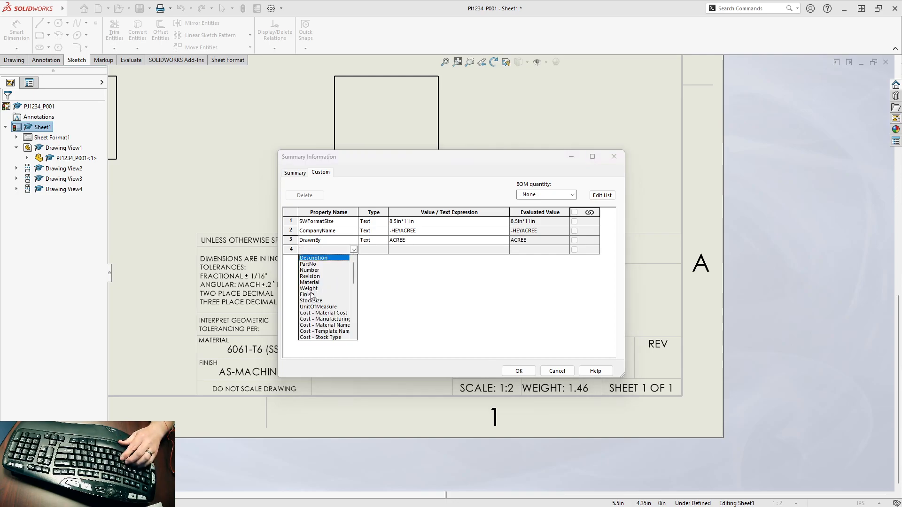
{"action": "scroll", "coordinate": [312, 296], "scroll_direction": "down", "scroll_amount": 6}
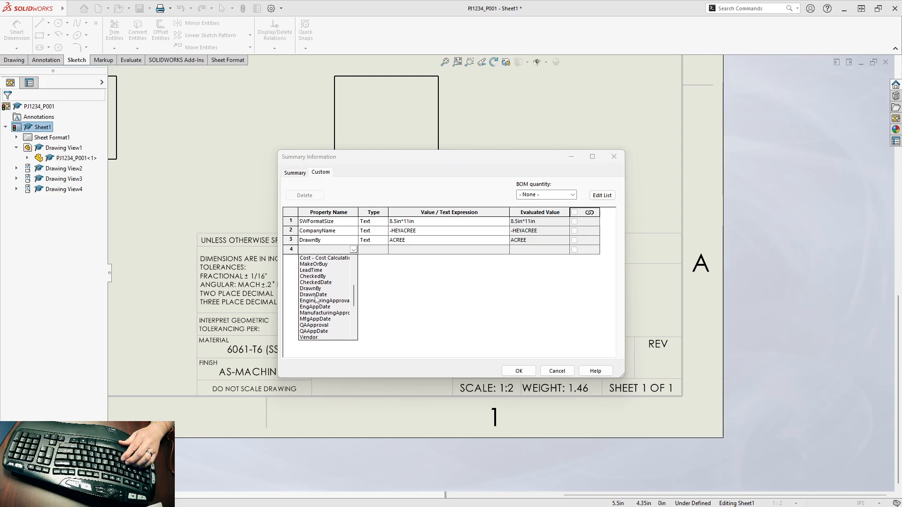
{"action": "left_click", "coordinate": [314, 295]}
{"action": "left_click", "coordinate": [408, 251]}
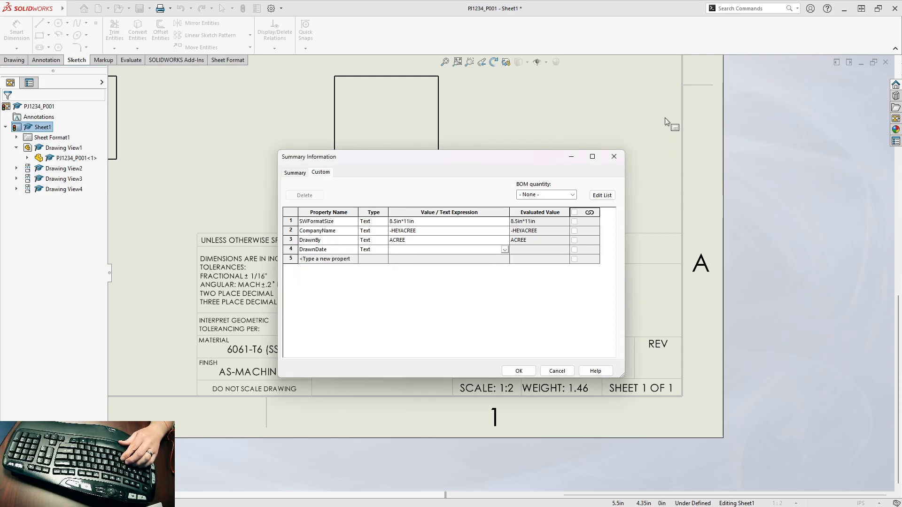
{"action": "type", "text": "03"}
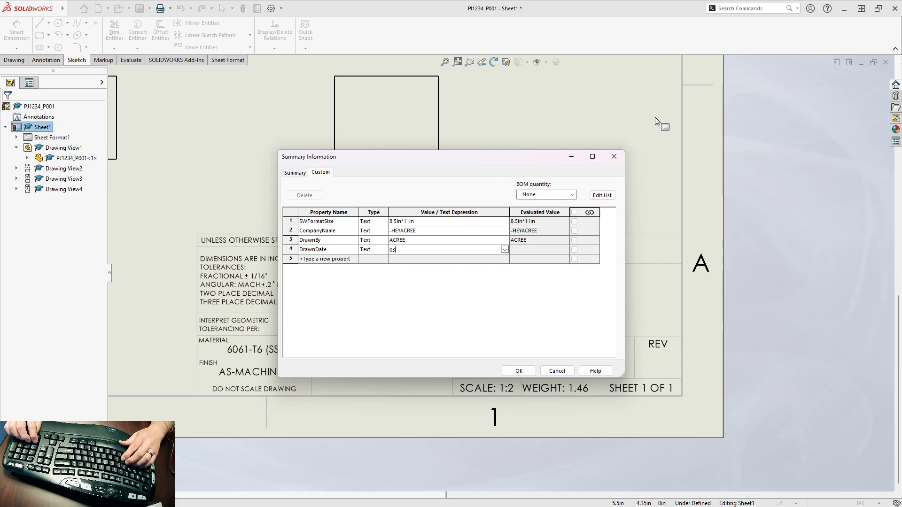
{"action": "key", "text": "BackSpace"}
{"action": "key", "text": "BackSpace"}
{"action": "type", "text": "3/1"}
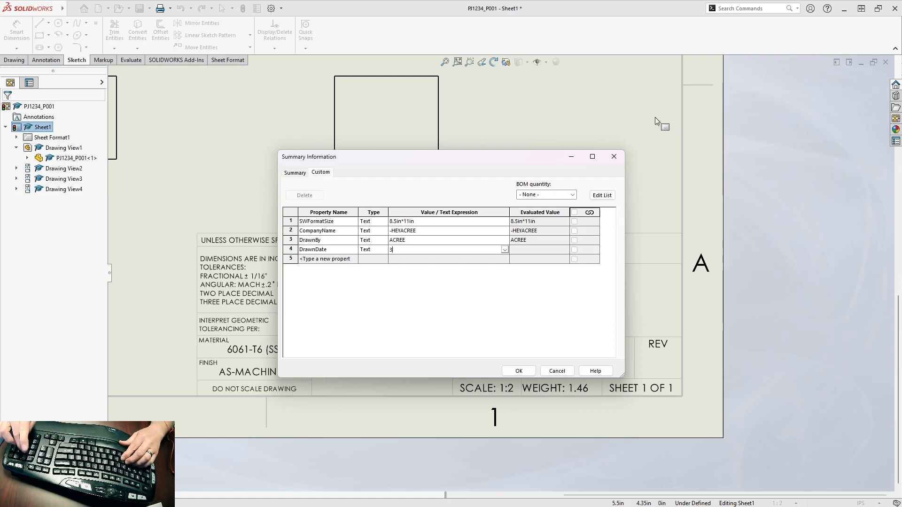
{"action": "type", "text": "85/20"}
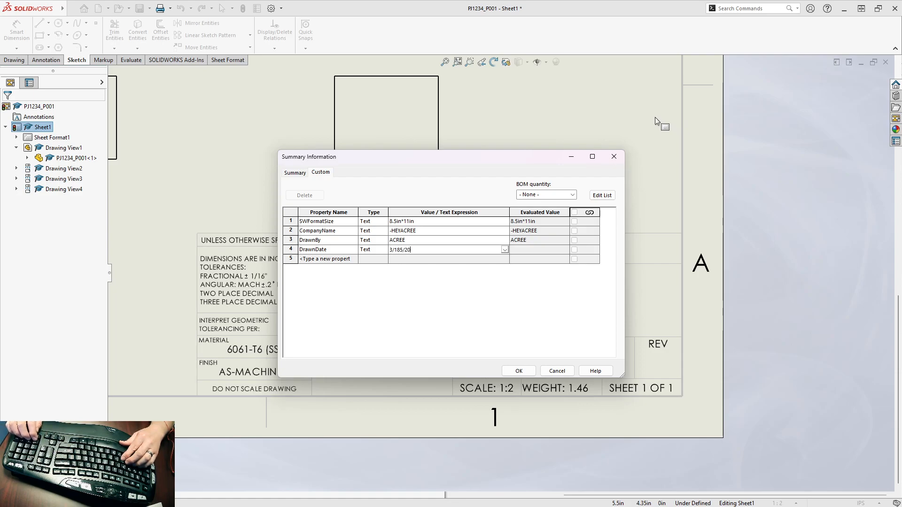
{"action": "type", "text": "24"}
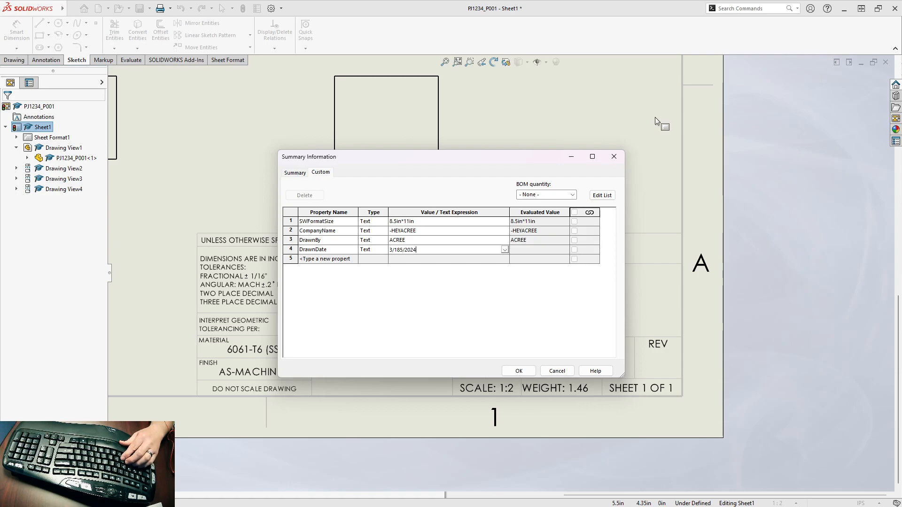
{"action": "key", "text": "Left"}
{"action": "key", "text": "Left"}
{"action": "key", "text": "BackSpace"}
{"action": "key", "text": "BackSpace"}
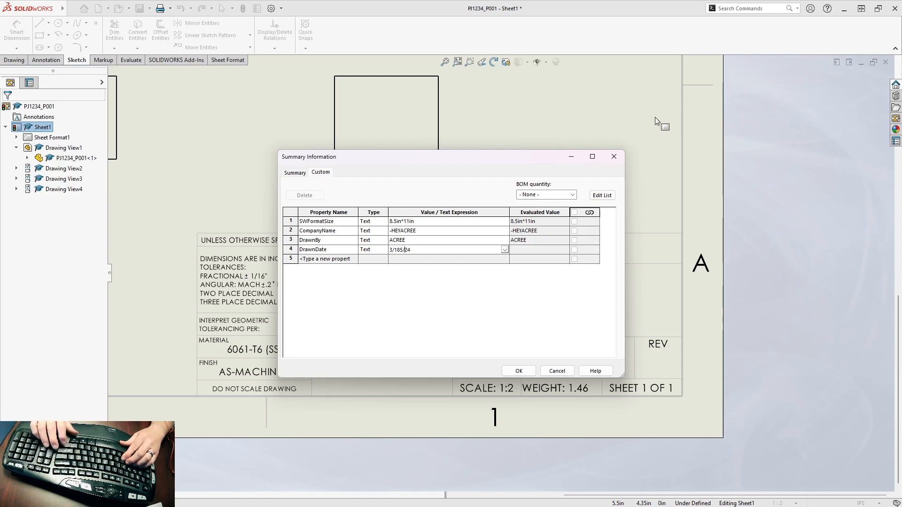
{"action": "key", "text": "BackSpace"}
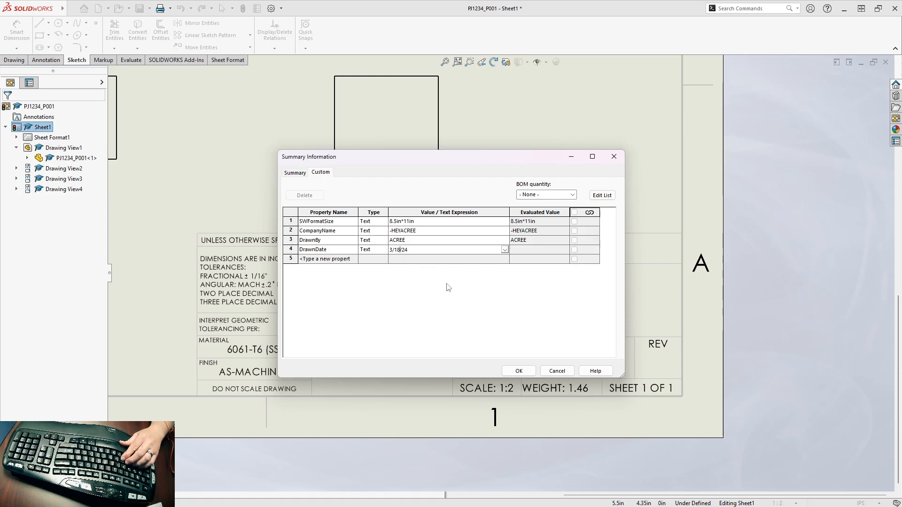
{"action": "left_click", "coordinate": [519, 371]}
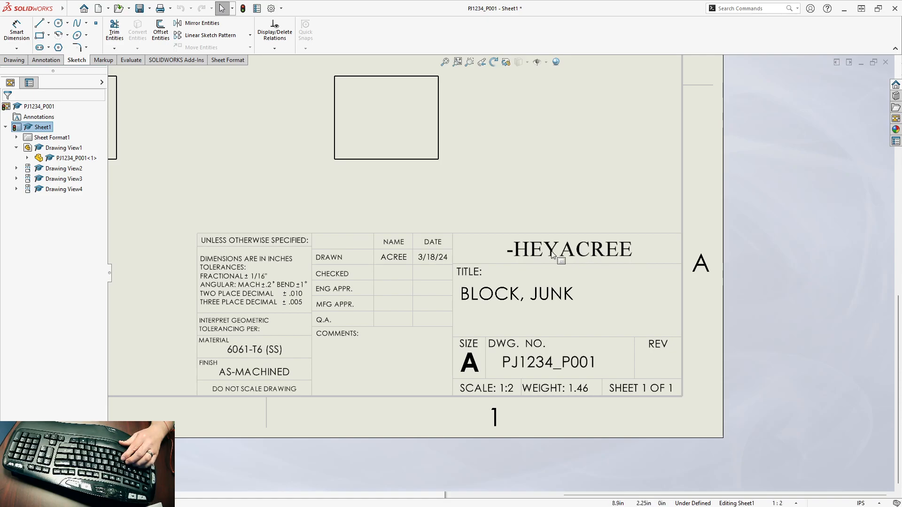
Open the sheet format for editing and set the company name note's font size to 16
{"action": "right_click", "coordinate": [558, 225]}
{"action": "left_click", "coordinate": [606, 288]}
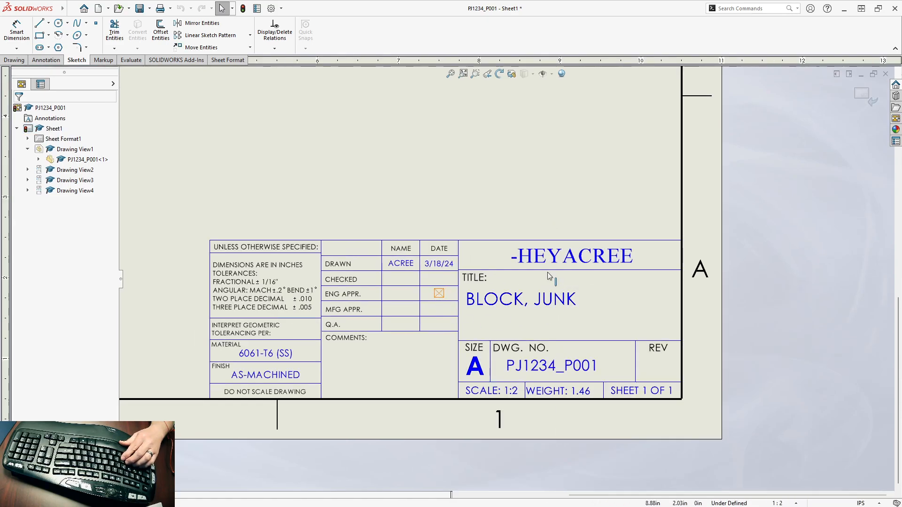
{"action": "left_click", "coordinate": [548, 254]}
{"action": "double_click", "coordinate": [548, 254]}
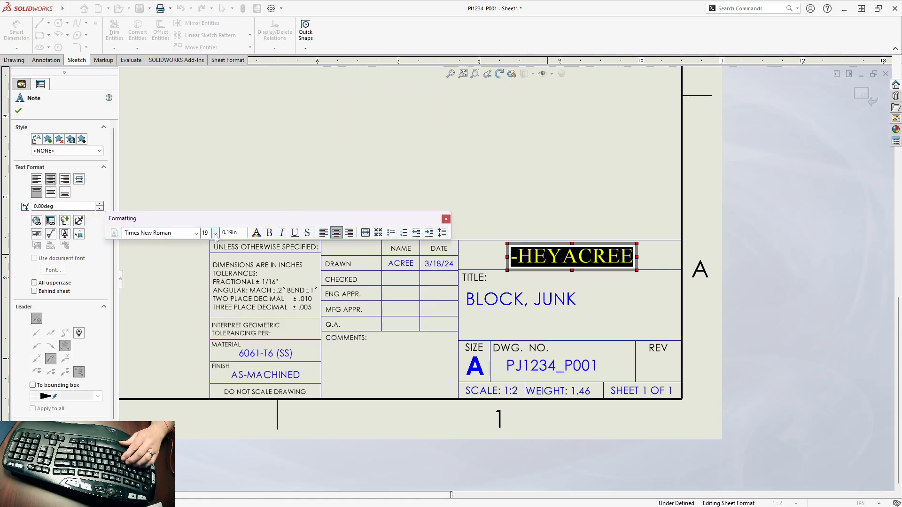
{"action": "left_click", "coordinate": [215, 234]}
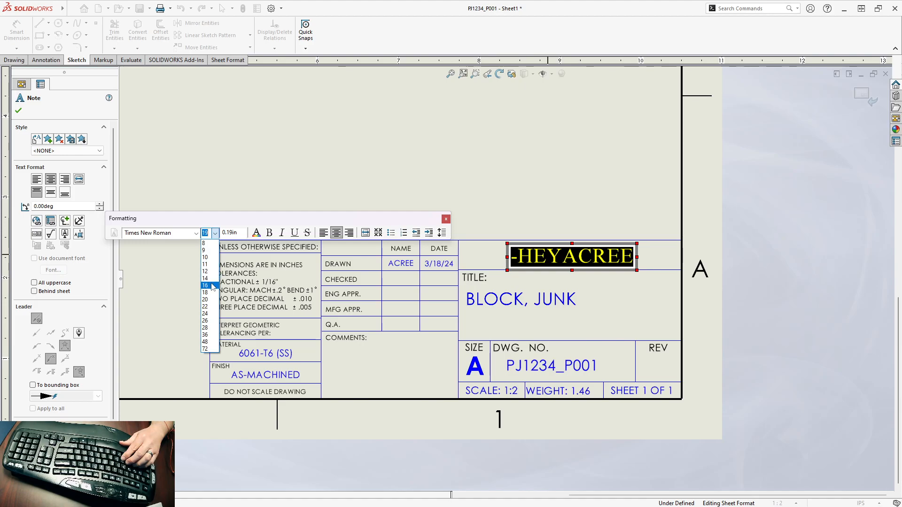
{"action": "left_click", "coordinate": [205, 286]}
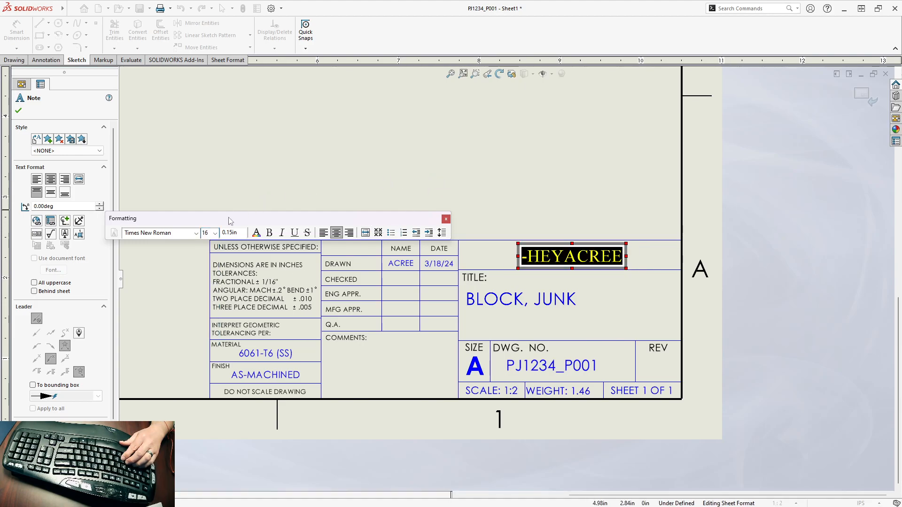
{"action": "left_click", "coordinate": [372, 165]}
{"action": "left_click", "coordinate": [585, 257]}
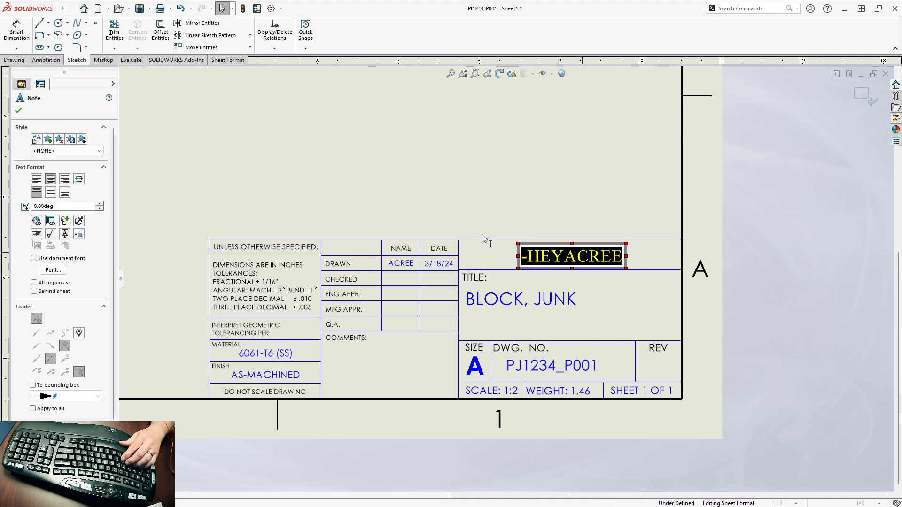
{"action": "left_click_drag", "start_coordinate": [0, 207], "coordinate": [472, 180]}
Try strikethrough and underline formatting on the company name note
{"action": "left_click", "coordinate": [441, 196]}
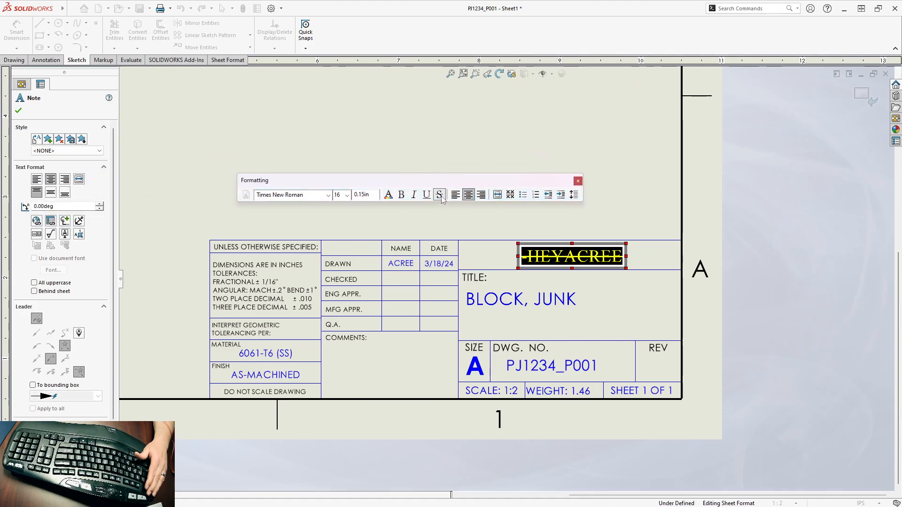
{"action": "left_click", "coordinate": [439, 195]}
{"action": "left_click", "coordinate": [427, 196]}
{"action": "left_click", "coordinate": [427, 195]}
Italicize the company name note without bold, and exit sheet format editing back to the drawing sheet
{"action": "left_click", "coordinate": [414, 195]}
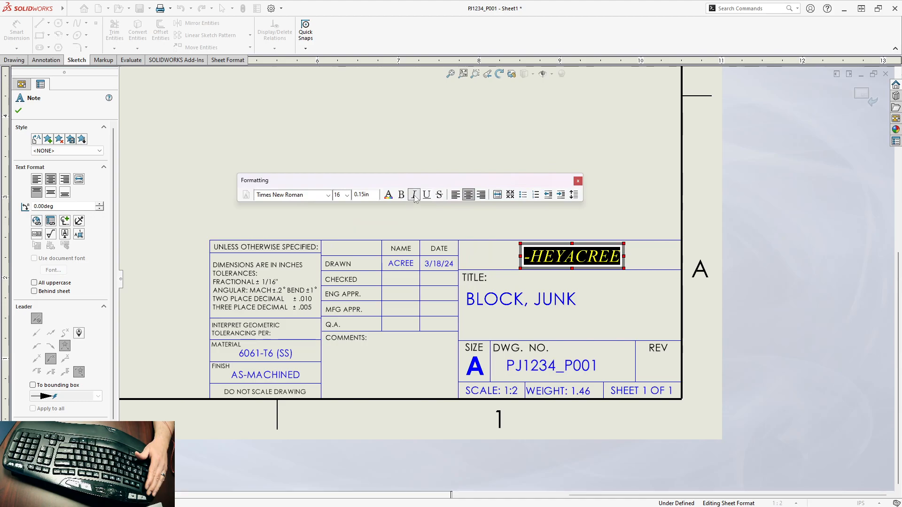
{"action": "left_click", "coordinate": [403, 196]}
{"action": "left_click", "coordinate": [403, 196]}
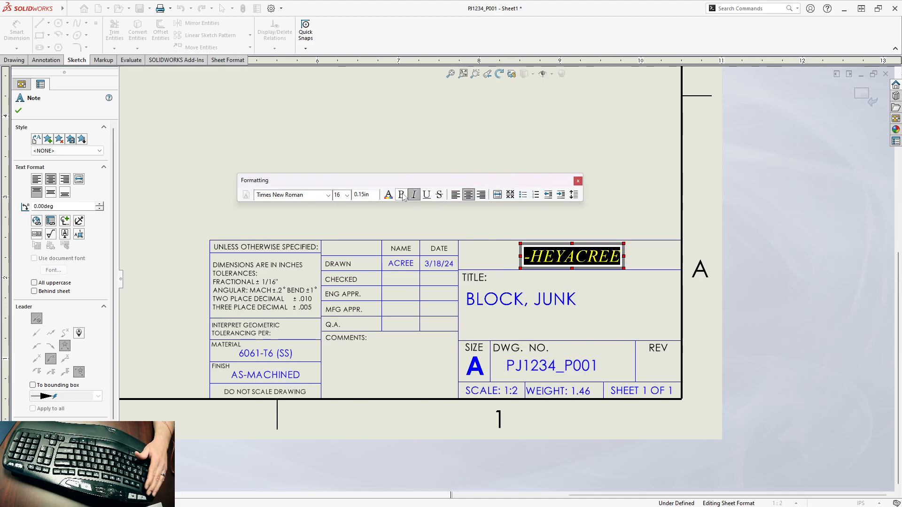
{"action": "left_click", "coordinate": [577, 182]}
{"action": "left_click", "coordinate": [584, 207]}
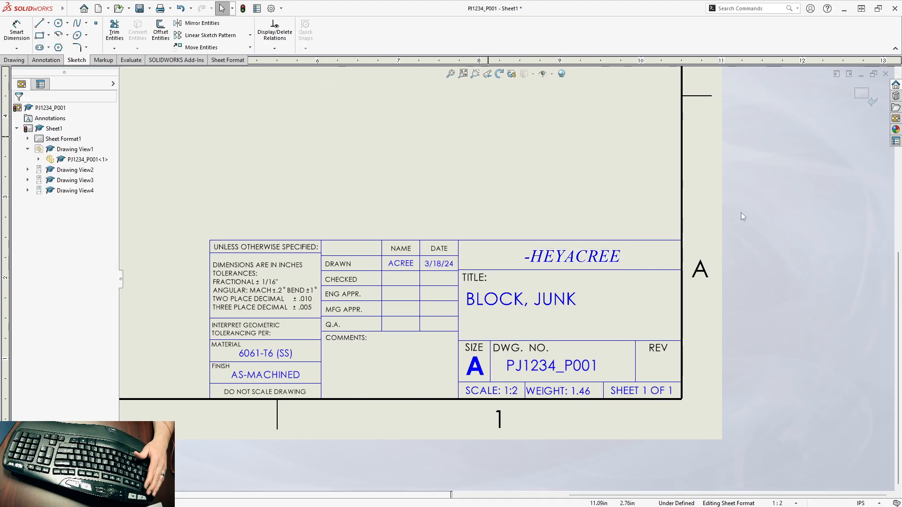
{"action": "left_click", "coordinate": [864, 98]}
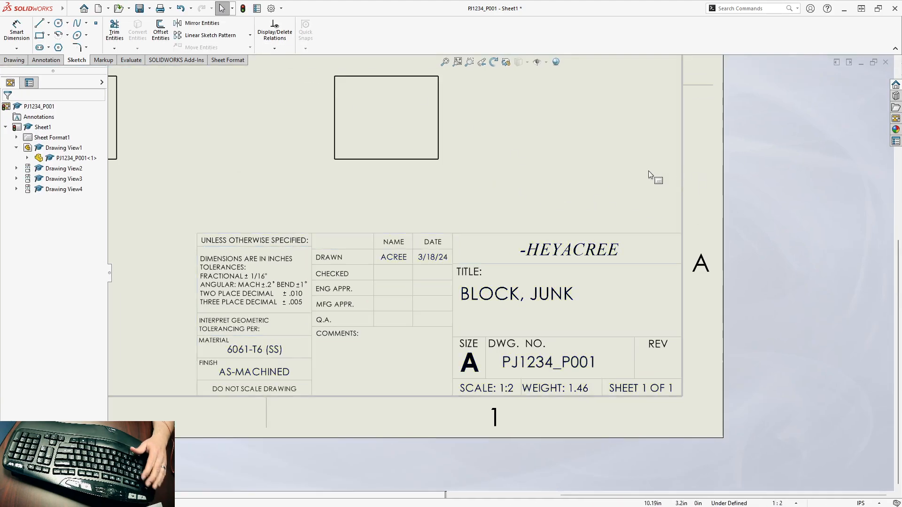
Change the CompanyName custom property to -HEY ACREE- and accept the change
{"action": "left_click", "coordinate": [258, 8]}
{"action": "left_click", "coordinate": [400, 231]}
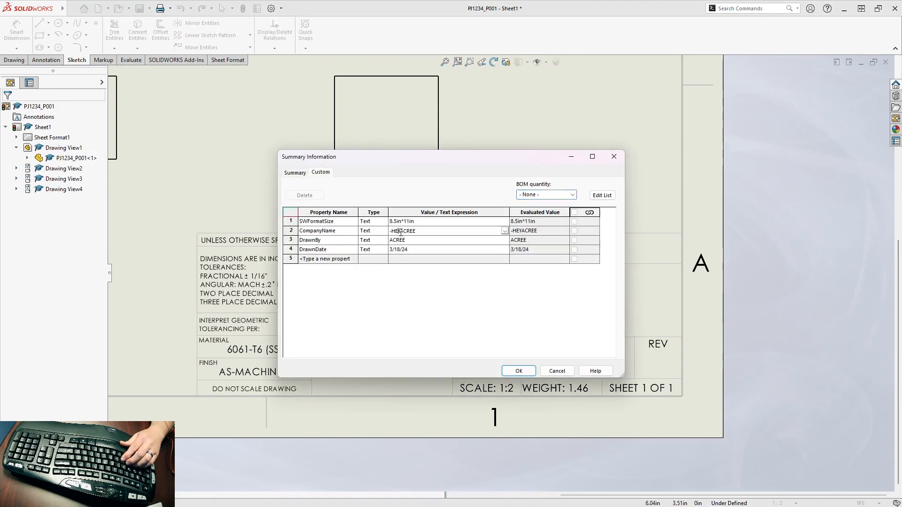
{"action": "key", "text": "Left"}
{"action": "key", "text": "Left"}
{"action": "key", "text": "Left"}
{"action": "key", "text": "Left"}
{"action": "key", "text": "Left"}
{"action": "key", "text": "Right"}
{"action": "key", "text": "Right"}
{"action": "key", "text": "Right"}
{"action": "key", "text": "Right"}
{"action": "key", "text": "Right"}
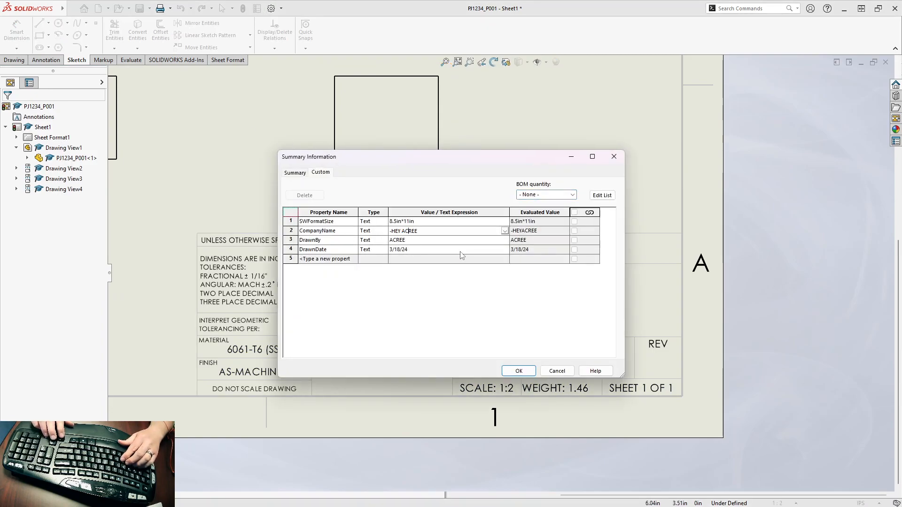
{"action": "type", "text": "-"}
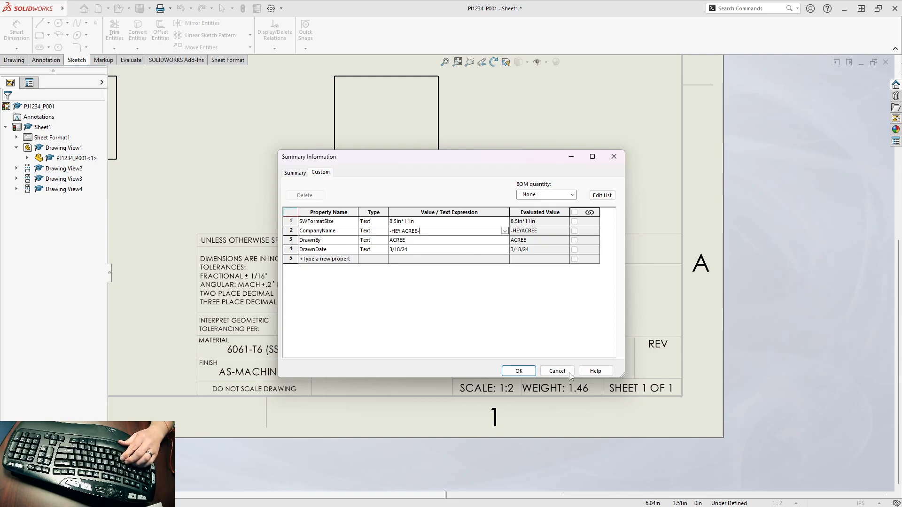
{"action": "left_click", "coordinate": [519, 372]}
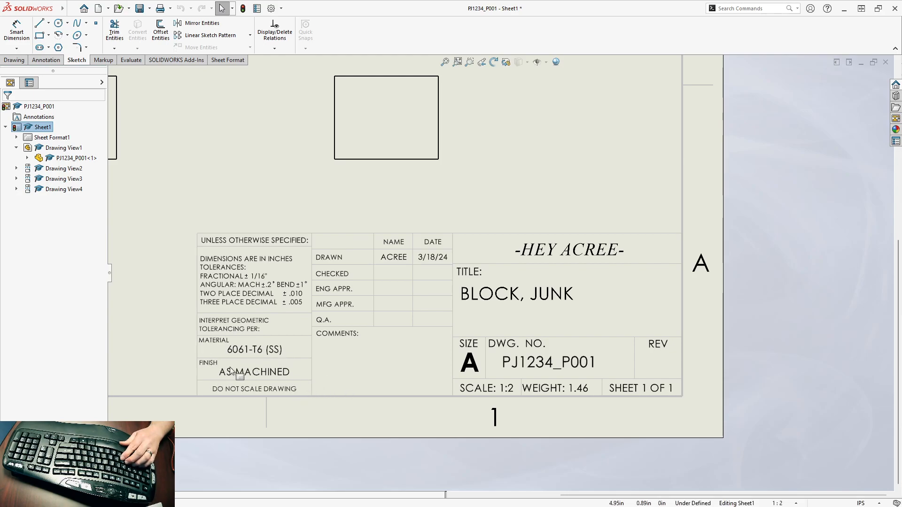
{"action": "scroll", "coordinate": [455, 342], "scroll_direction": "up", "scroll_amount": 4}
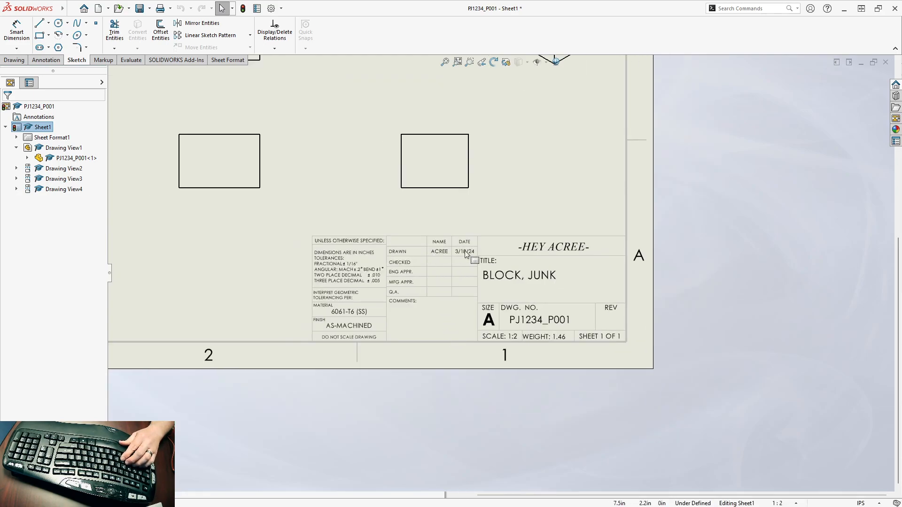
Save the drawing together with its referenced part, PJ1234_P001
{"action": "scroll", "coordinate": [430, 237], "scroll_direction": "down", "scroll_amount": 2}
{"action": "middle_click_drag", "start_coordinate": [420, 221], "coordinate": [437, 252]}
{"action": "scroll", "coordinate": [489, 266], "scroll_direction": "up", "scroll_amount": 2}
{"action": "scroll", "coordinate": [453, 250], "scroll_direction": "down", "scroll_amount": 2}
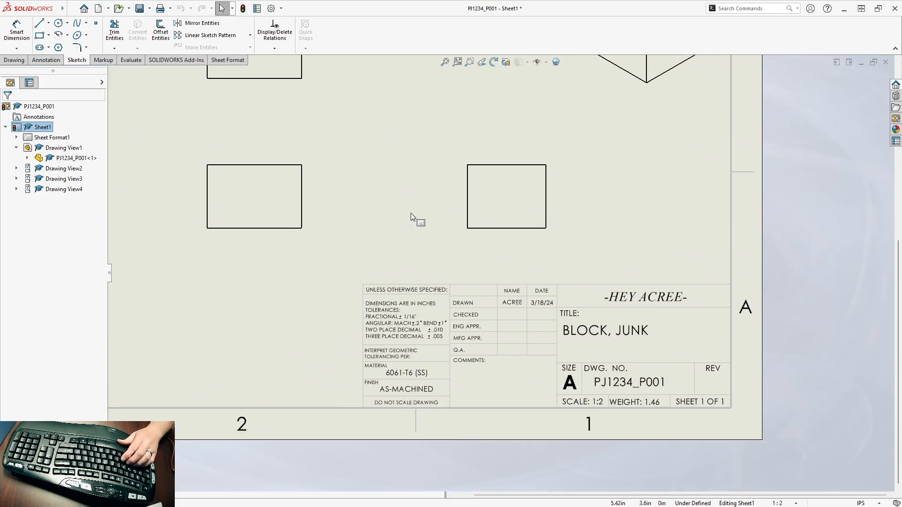
{"action": "key", "text": "f"}
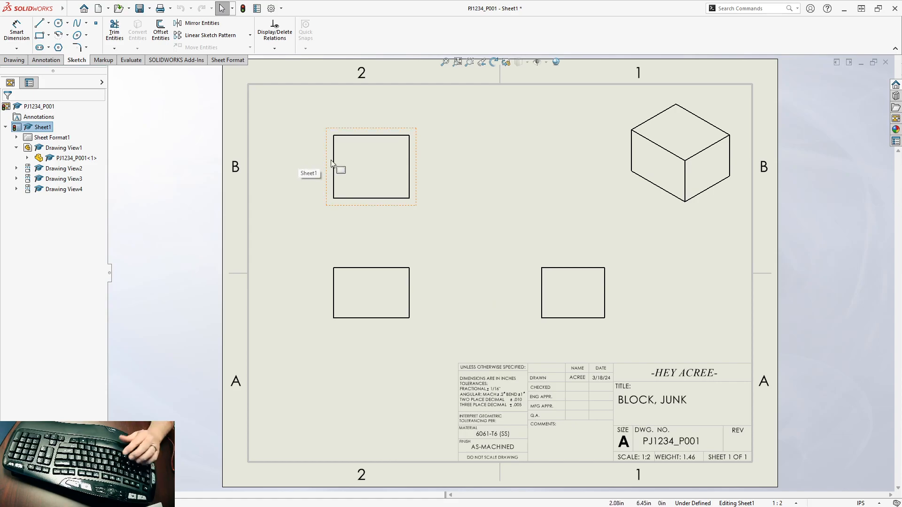
{"action": "left_click", "coordinate": [139, 8]}
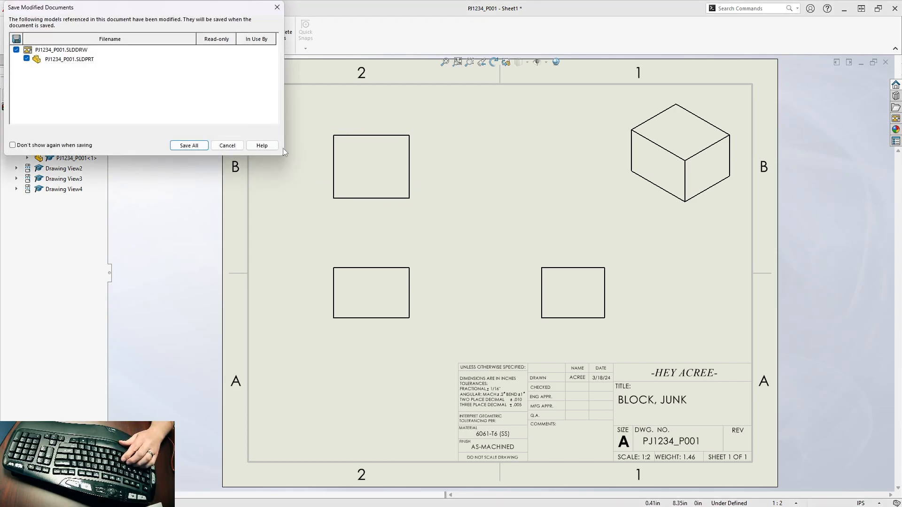
{"action": "left_click_drag", "start_coordinate": [114, 14], "coordinate": [124, 25]}
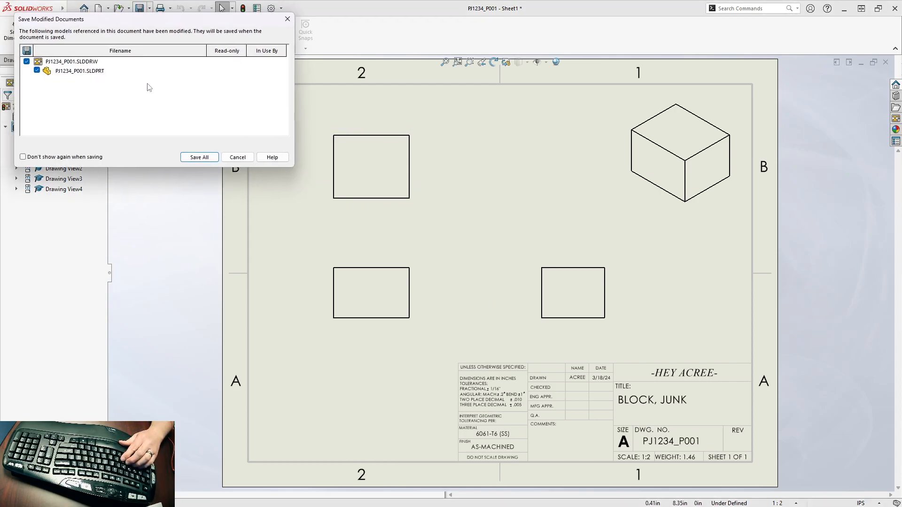
{"action": "left_click", "coordinate": [188, 158]}
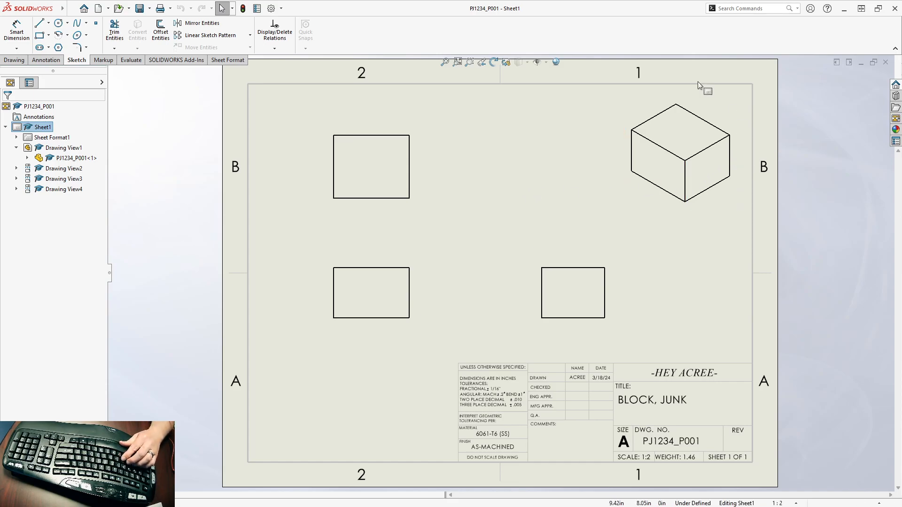
{"action": "left_click", "coordinate": [840, 212]}
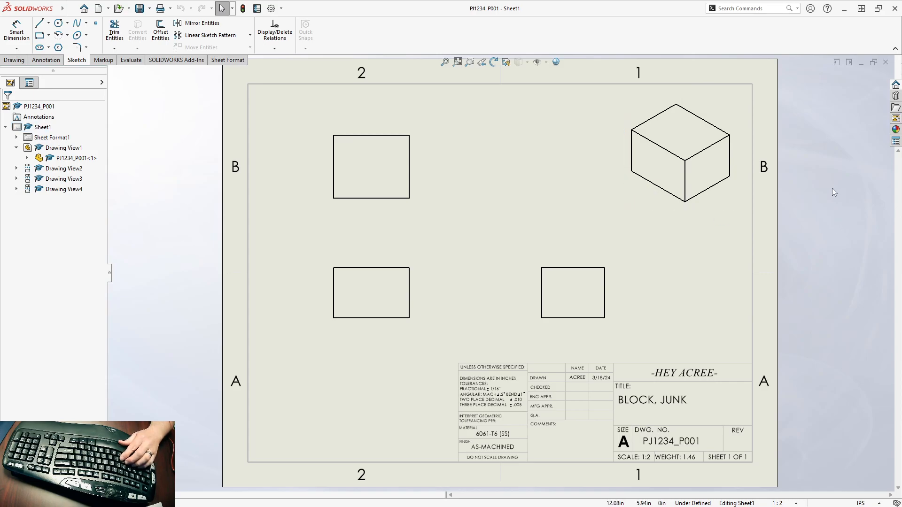
Delete all four drawing views from the sheet, and undo the deletion
{"action": "left_click", "coordinate": [63, 147]}
{"action": "left_click", "coordinate": [60, 190], "text": "shift"}
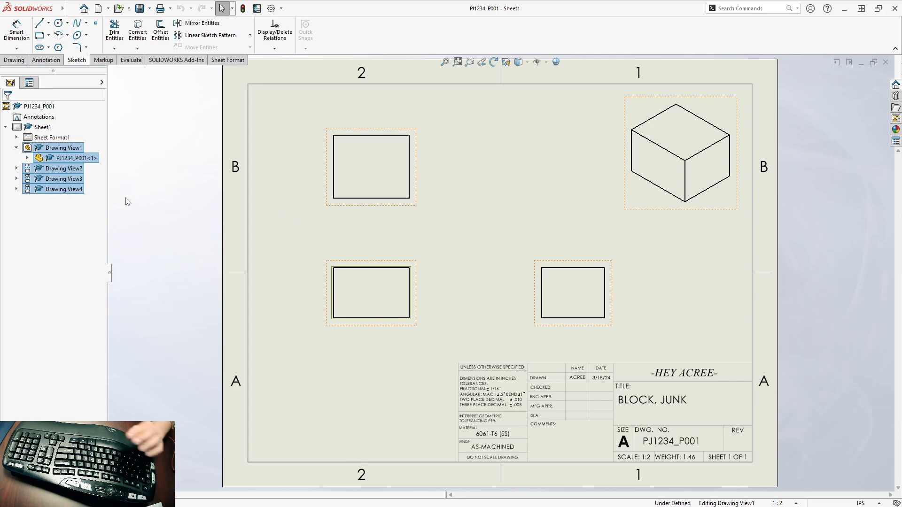
{"action": "key", "text": "Delete"}
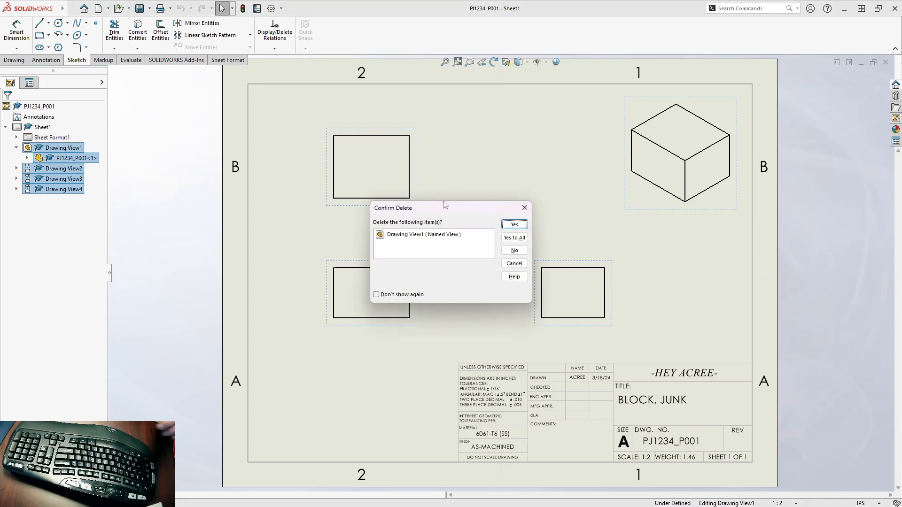
{"action": "left_click", "coordinate": [512, 239]}
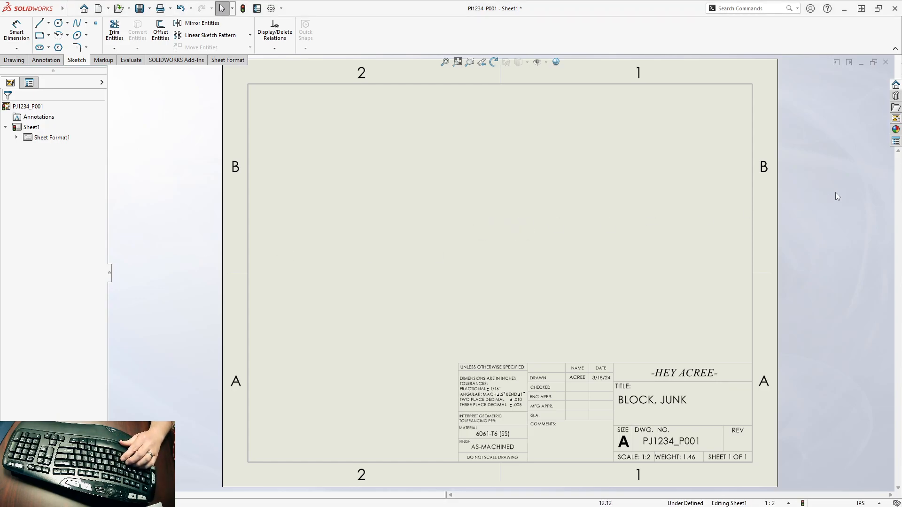
{"action": "left_click", "coordinate": [181, 9]}
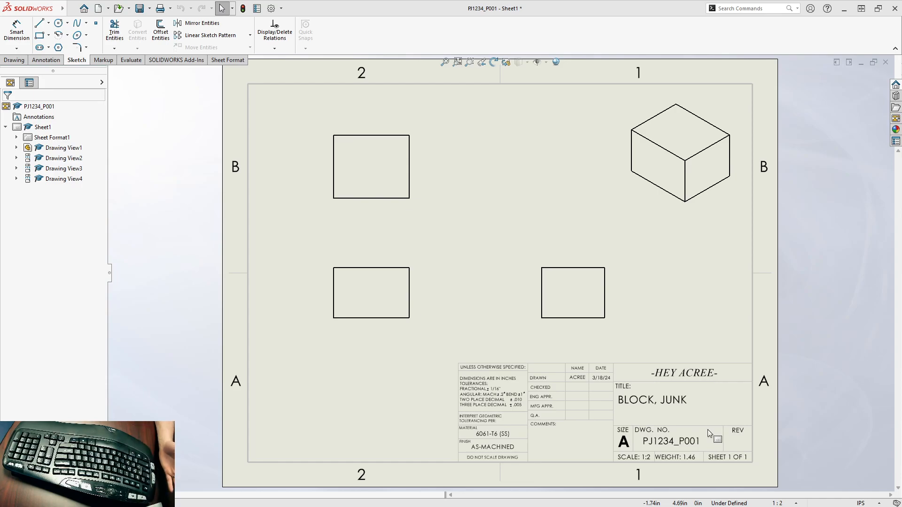
Open the sheet format for editing and sketch two lines forming a box between the title block's Material cell and the lower border
{"action": "scroll", "coordinate": [558, 411], "scroll_direction": "down", "scroll_amount": 3}
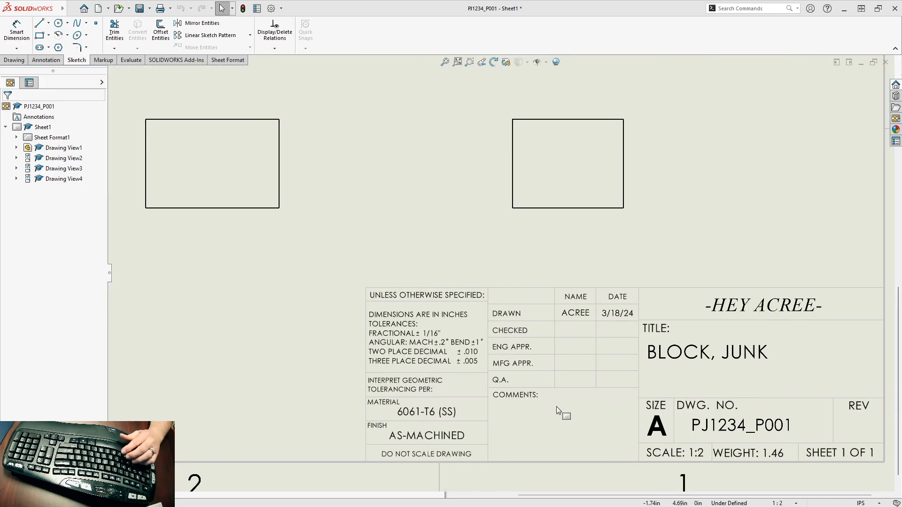
{"action": "scroll", "coordinate": [550, 409], "scroll_direction": "up", "scroll_amount": 2}
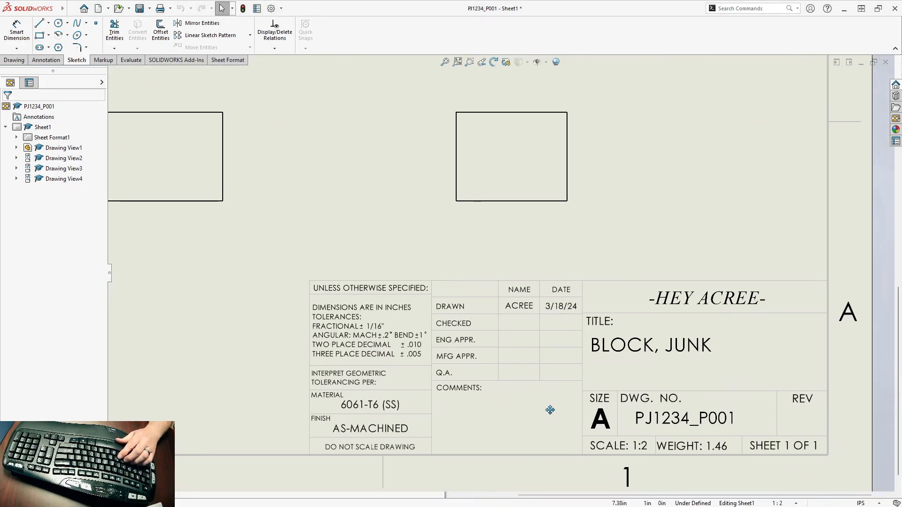
{"action": "right_click", "coordinate": [648, 219]}
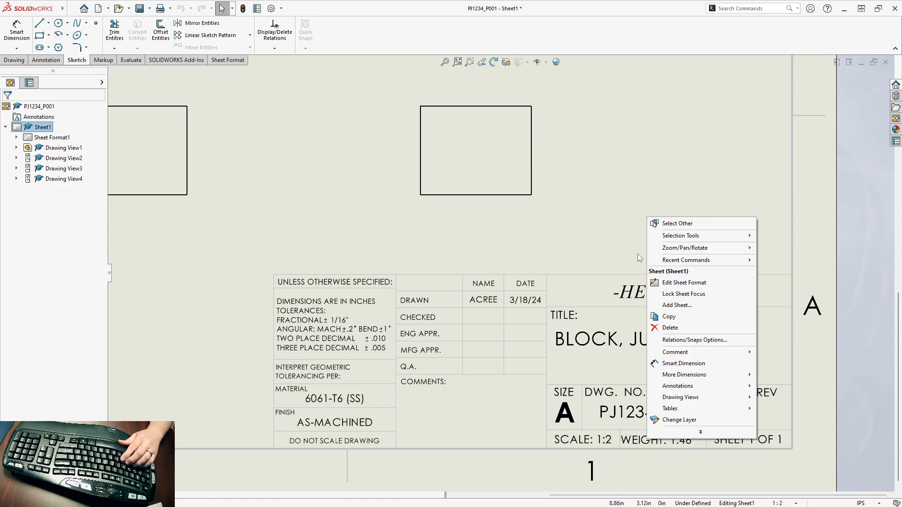
{"action": "left_click", "coordinate": [695, 282]}
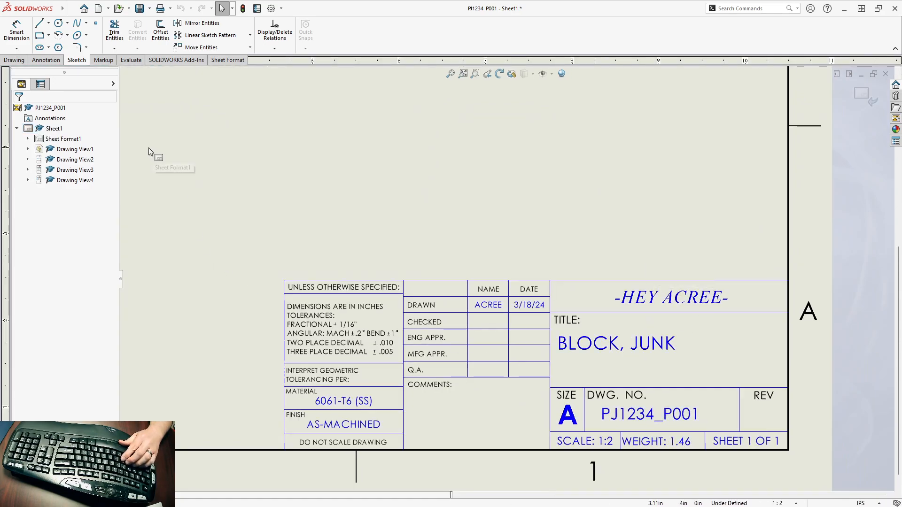
{"action": "left_click", "coordinate": [40, 24]}
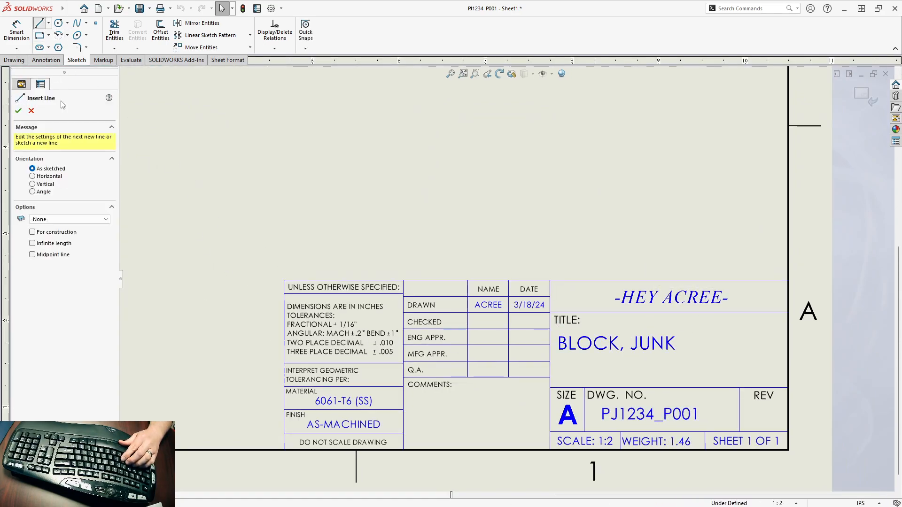
{"action": "left_click", "coordinate": [284, 387]}
{"action": "left_click", "coordinate": [151, 387]}
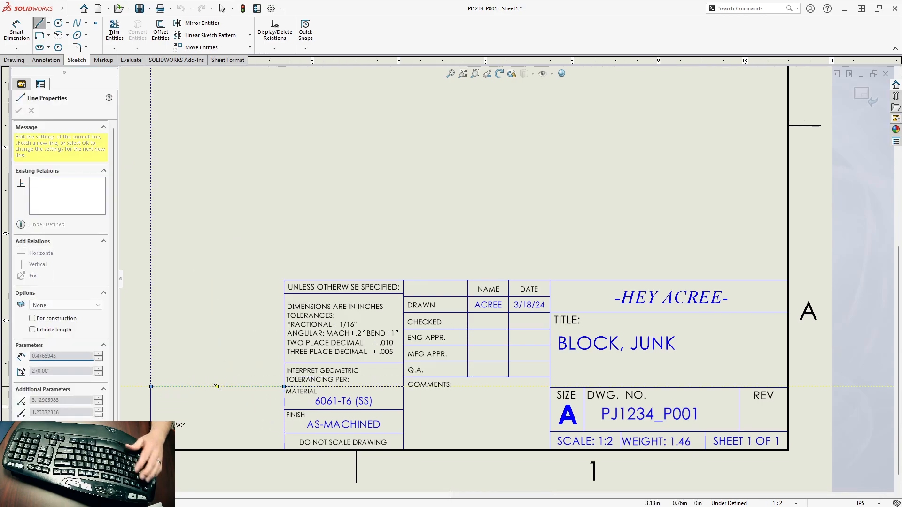
{"action": "left_click", "coordinate": [151, 450]}
{"action": "key", "text": "Escape"}
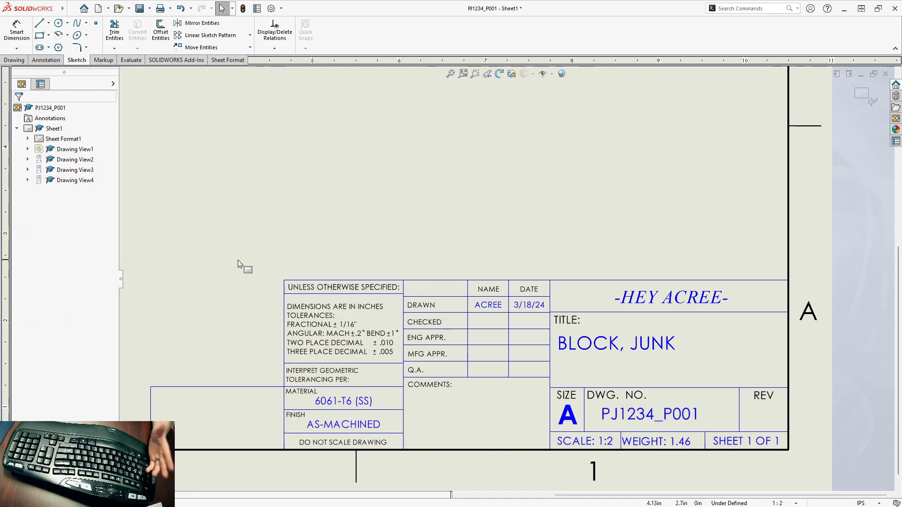
Add the two-line note "DON'T MESS WITH MY DRAWINGS." and move it down inside the new box beside the title block
{"action": "left_click", "coordinate": [47, 60]}
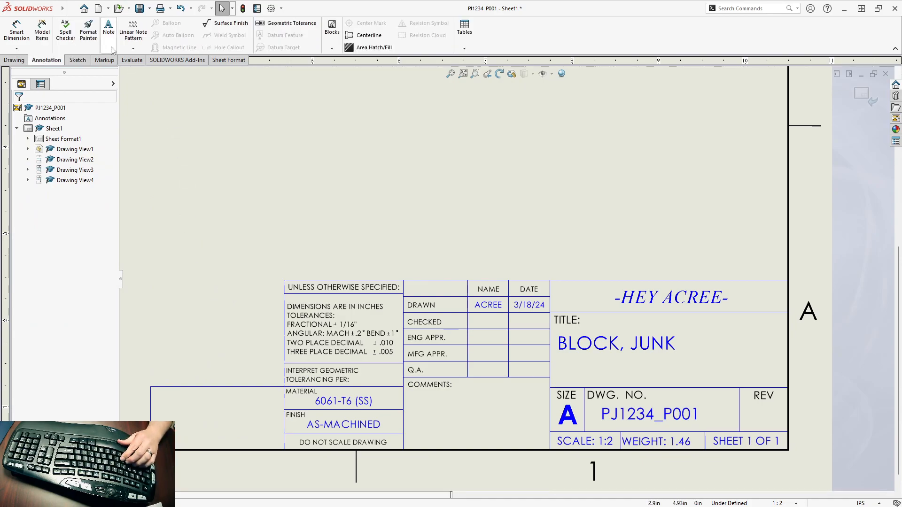
{"action": "left_click", "coordinate": [108, 27]}
{"action": "left_click", "coordinate": [156, 392]}
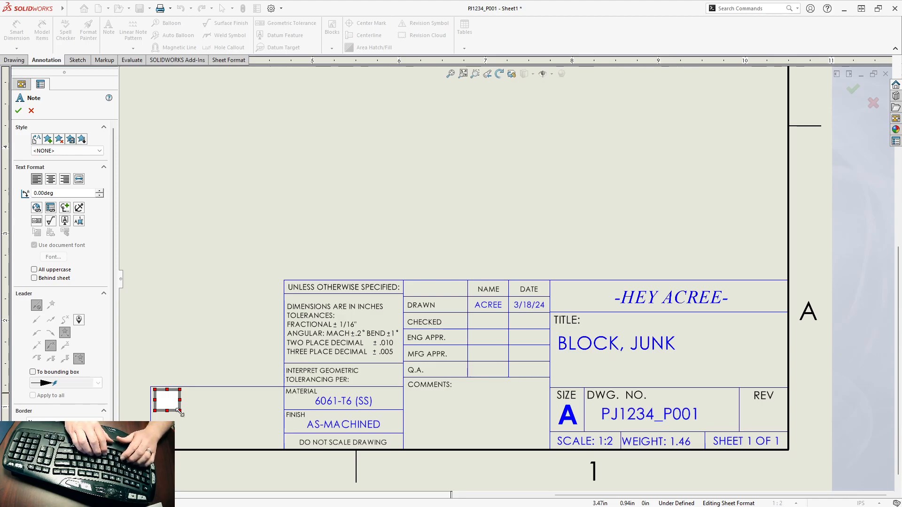
{"action": "type", "text": "DON'T MESS WITH"}
{"action": "key", "text": "Return"}
{"action": "type", "text": "MY DRAWINGS."}
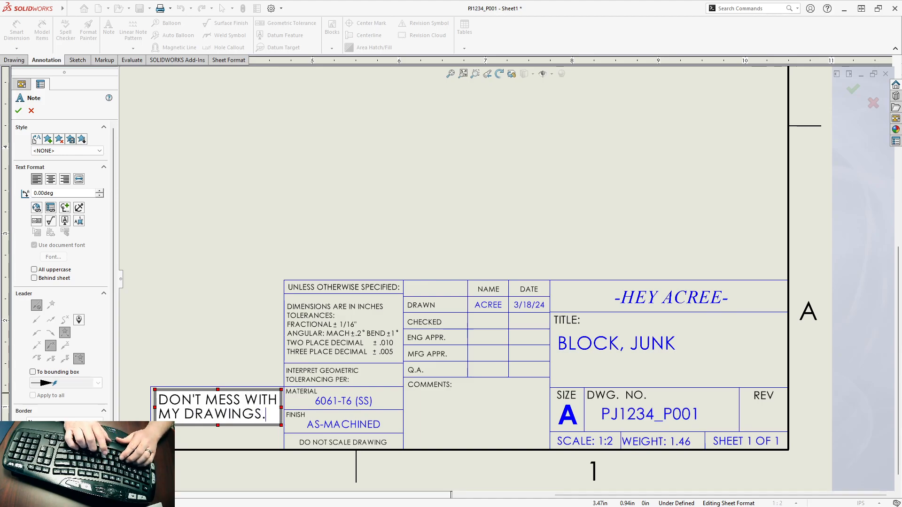
{"action": "left_click", "coordinate": [238, 308]}
{"action": "left_click_drag", "start_coordinate": [225, 410], "coordinate": [224, 428]}
Lower the outer upper corner of the note box slightly and delete the box's top line
{"action": "left_click", "coordinate": [151, 388]}
{"action": "mouse_move", "coordinate": [151, 390]}
{"action": "left_mouse_down"}
{"action": "mouse_move", "coordinate": [151, 407]}
{"action": "mouse_move", "coordinate": [151, 391]}
{"action": "left_mouse_up"}
{"action": "left_click", "coordinate": [238, 278]}
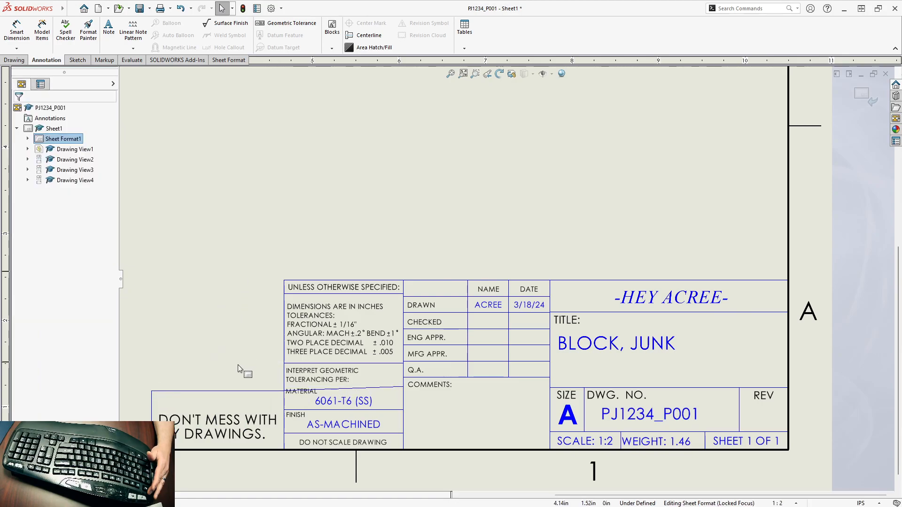
{"action": "left_click", "coordinate": [242, 391]}
{"action": "key", "text": "Delete"}
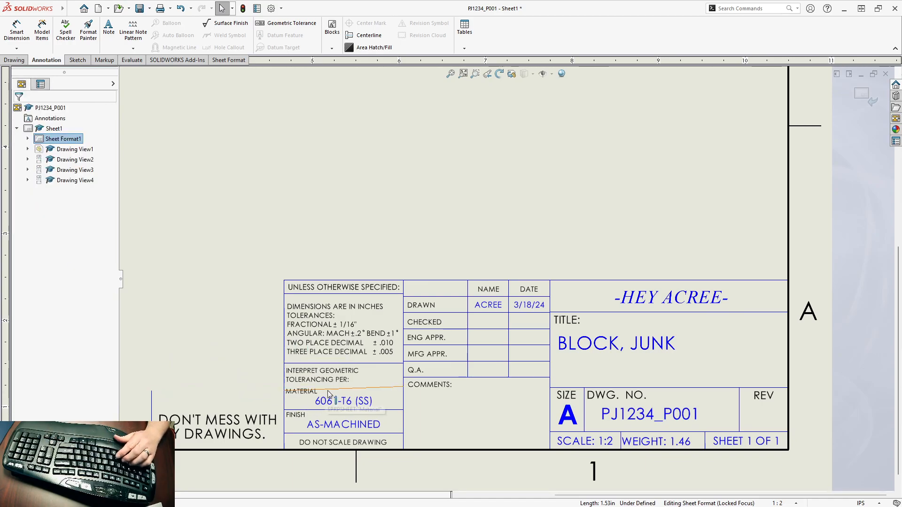
Make the slanted line above the Material cell horizontal and move it up clear of the MATERIAL label
{"action": "left_click", "coordinate": [374, 390]}
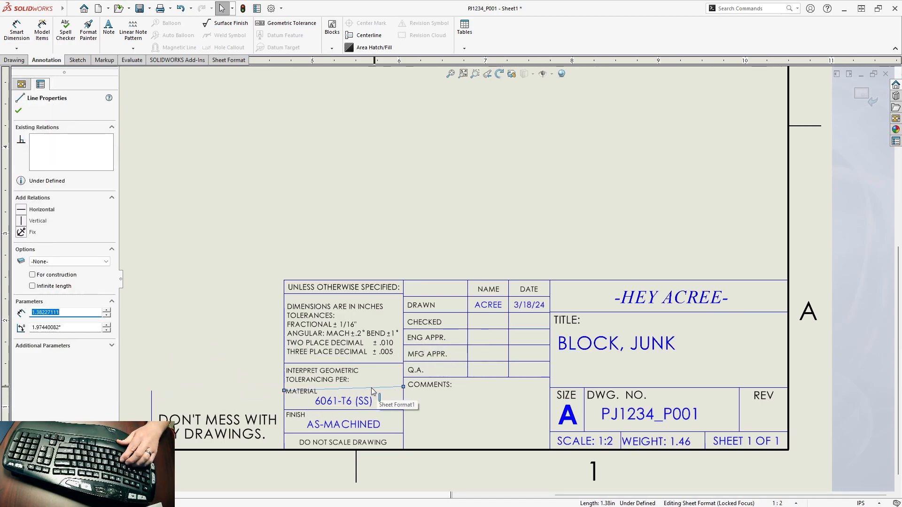
{"action": "left_click", "coordinate": [21, 211]}
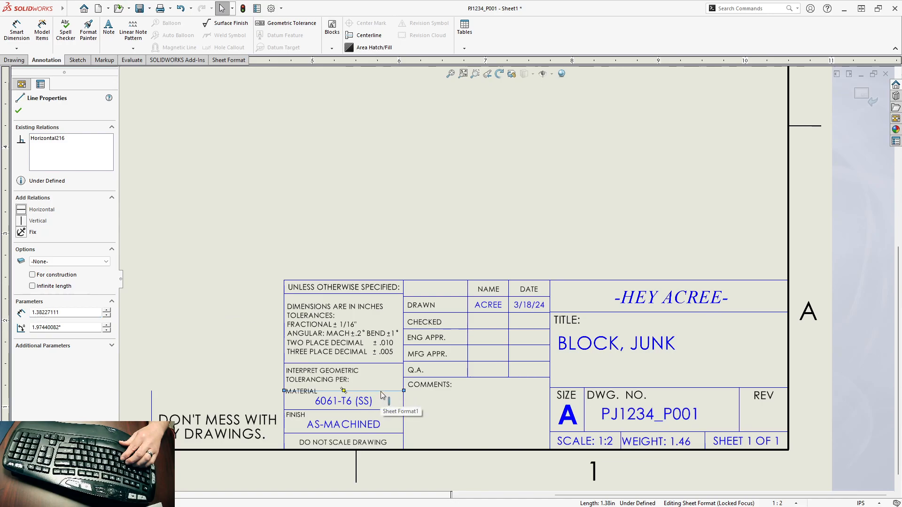
{"action": "left_click_drag", "start_coordinate": [382, 385], "coordinate": [382, 386]}
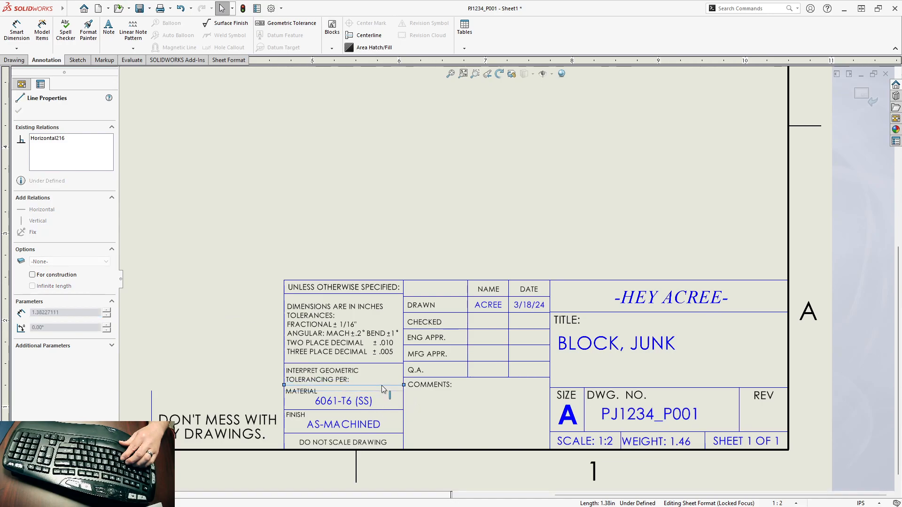
{"action": "left_click", "coordinate": [235, 345]}
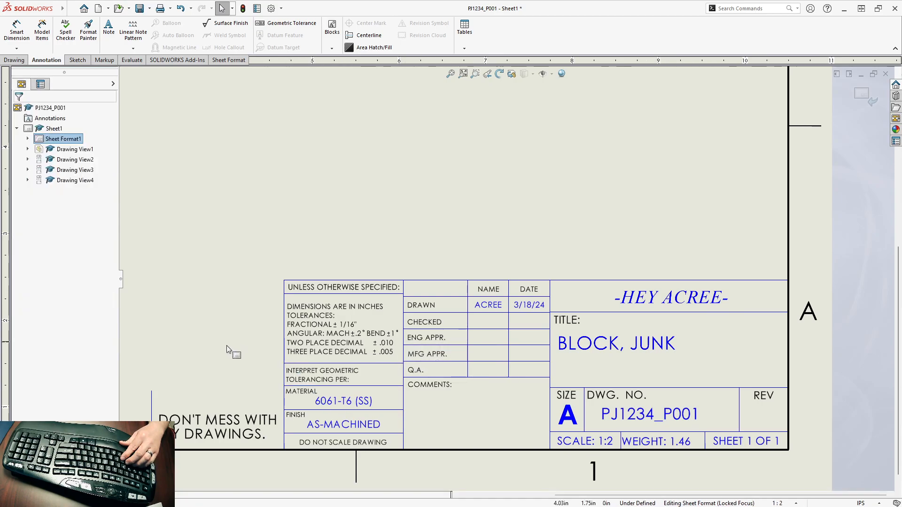
Redraw the note box's top line to the title block edge and lower its outer corner until the line is level, about 1.51 in long
{"action": "scroll", "coordinate": [182, 397], "scroll_direction": "down", "scroll_amount": 2}
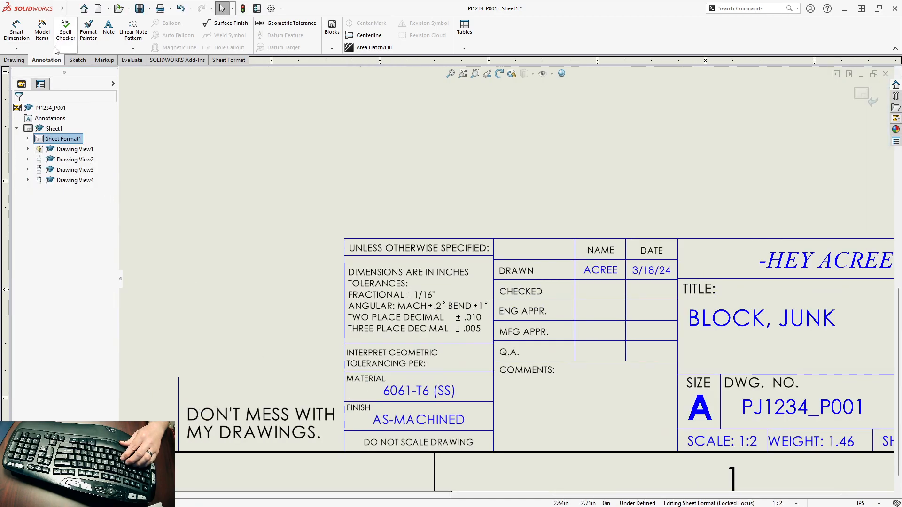
{"action": "left_click", "coordinate": [77, 60]}
{"action": "left_click", "coordinate": [40, 23]}
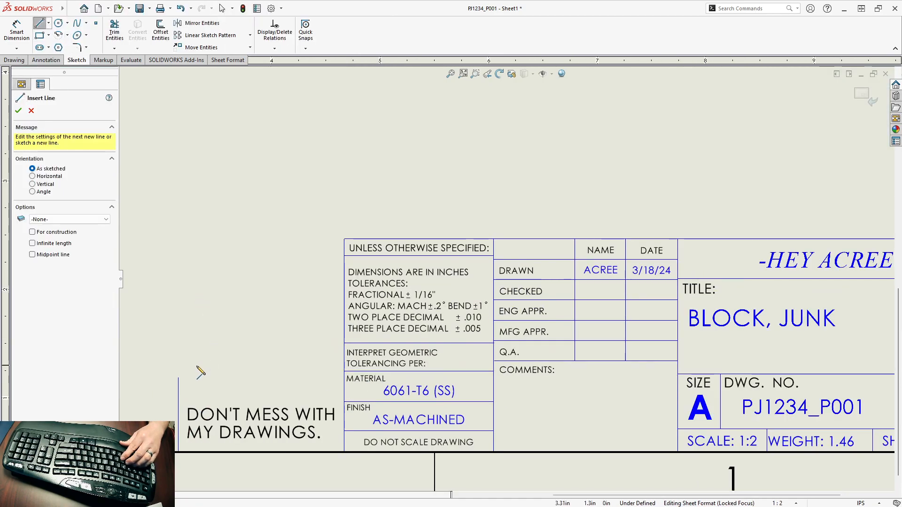
{"action": "left_click", "coordinate": [178, 378]}
{"action": "left_click", "coordinate": [343, 390]}
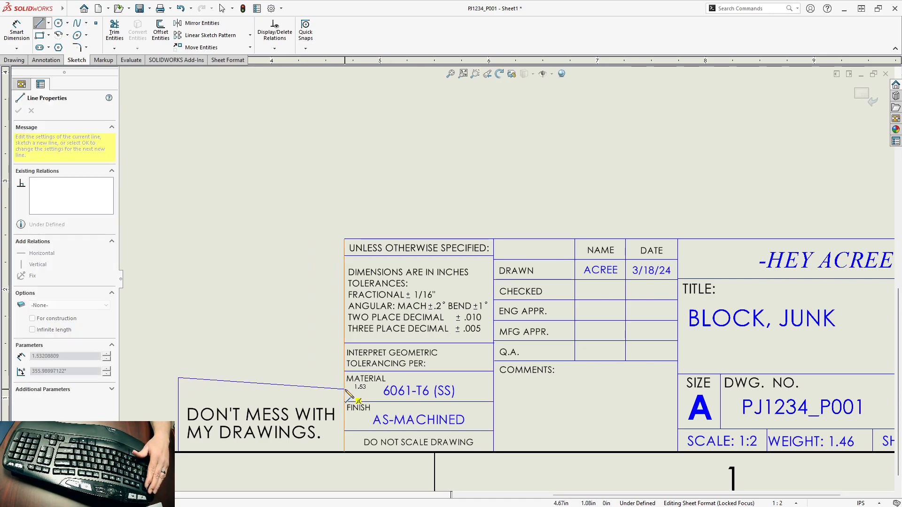
{"action": "key", "text": "Escape"}
{"action": "left_click_drag", "start_coordinate": [178, 378], "coordinate": [180, 390]}
{"action": "left_click", "coordinate": [252, 391]}
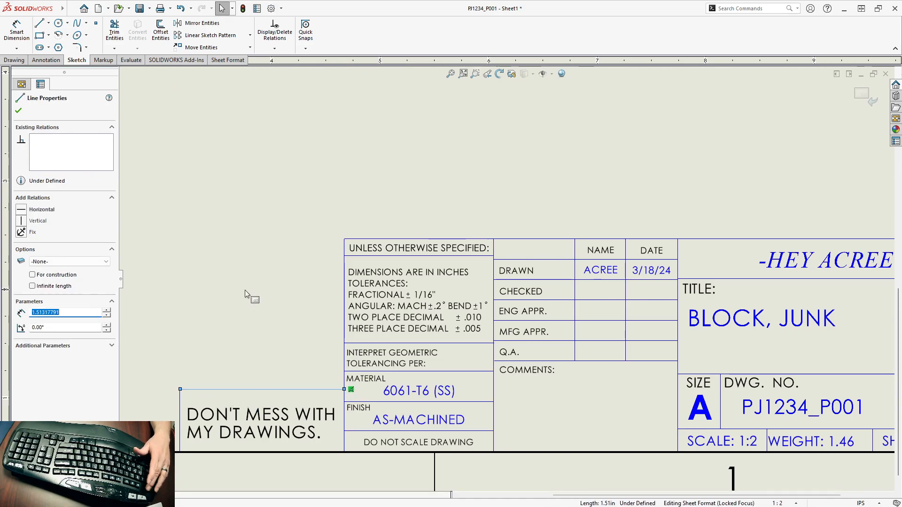
{"action": "left_click", "coordinate": [282, 326]}
Delete the note together with its box lines, and undo the deletion
{"action": "left_click_drag", "start_coordinate": [309, 323], "coordinate": [165, 425]}
{"action": "key", "text": "Delete"}
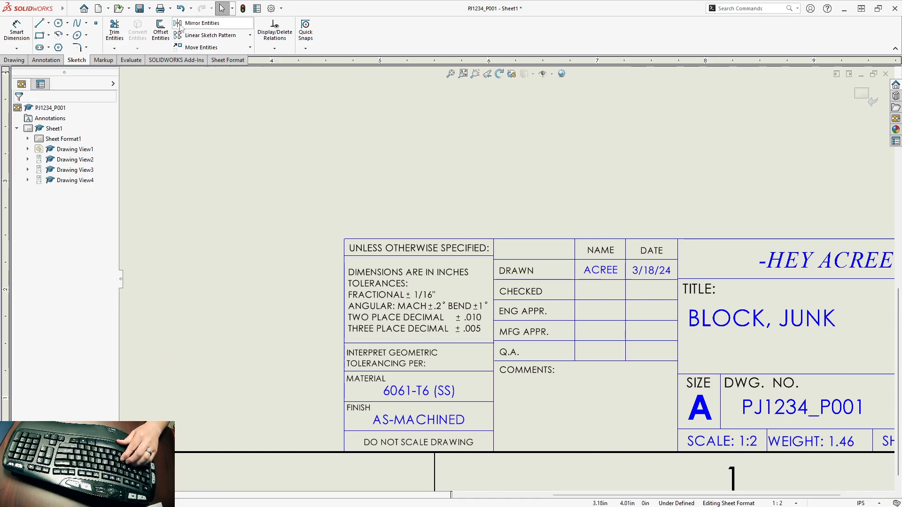
{"action": "left_click", "coordinate": [180, 8]}
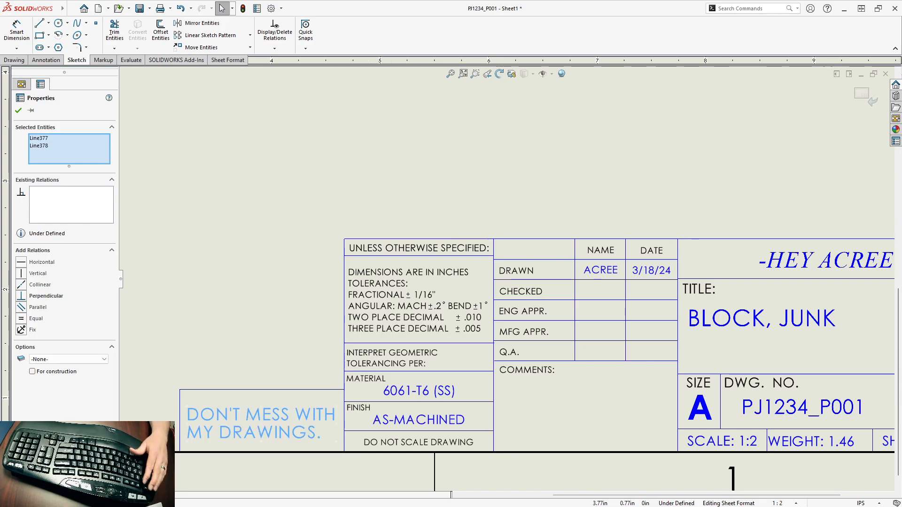
Open the boxed note for editing and examine the current document's properties available for linking, leaving the note unlinked
{"action": "double_click", "coordinate": [247, 435]}
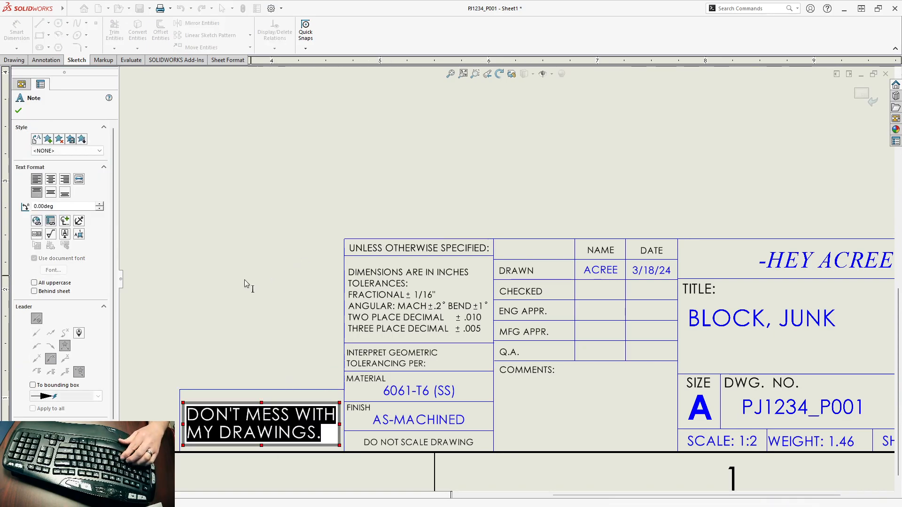
{"action": "left_click", "coordinate": [51, 221]}
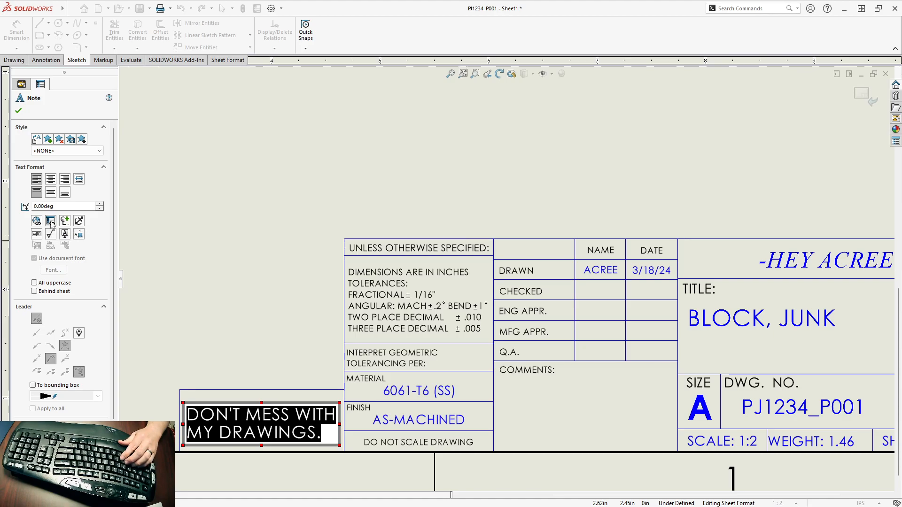
{"action": "left_click_drag", "start_coordinate": [79, 10], "coordinate": [121, 45]}
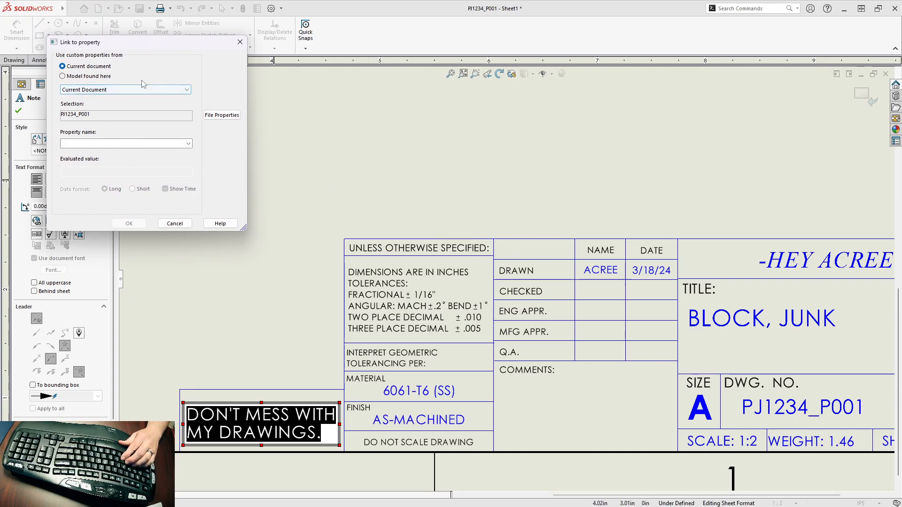
{"action": "left_click", "coordinate": [129, 91]}
{"action": "left_click", "coordinate": [122, 98]}
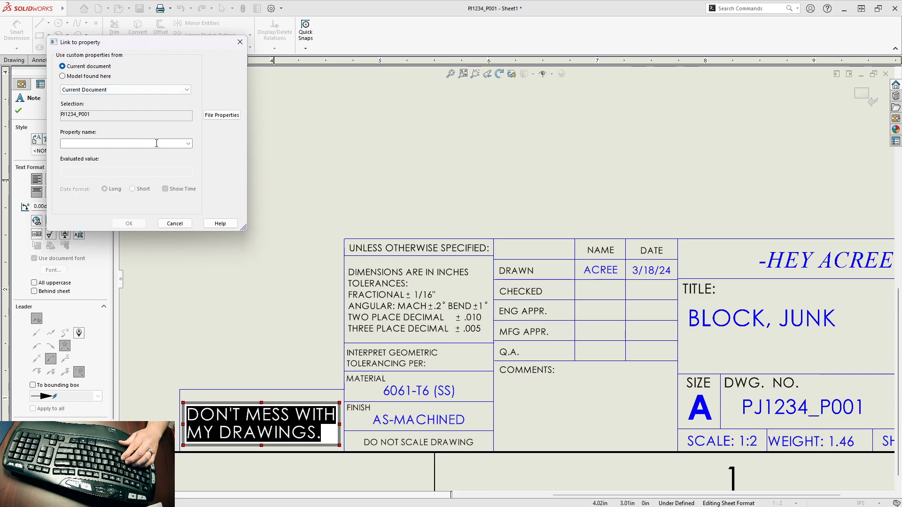
{"action": "left_click", "coordinate": [188, 143]}
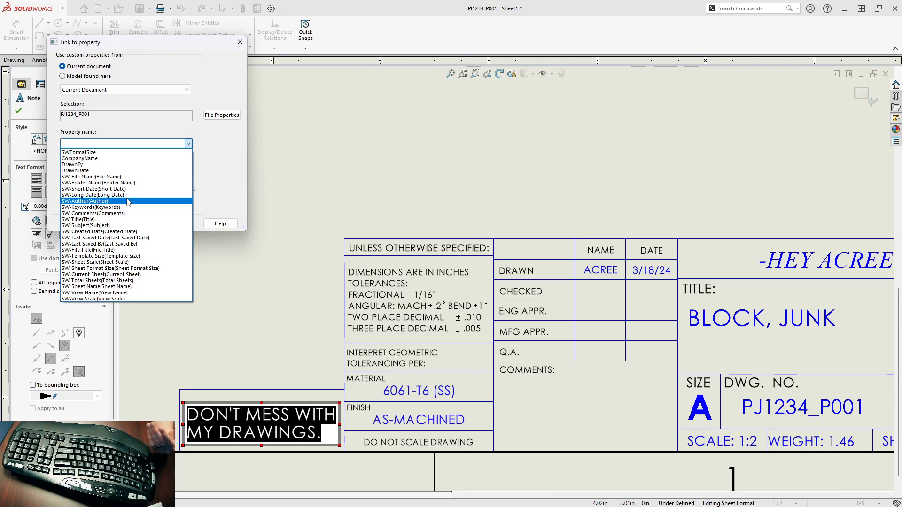
{"action": "left_click", "coordinate": [241, 42]}
{"action": "left_click", "coordinate": [241, 42]}
{"action": "left_click", "coordinate": [286, 175]}
Delete the note together with its box lines beside the title block, and exit sheet format editing to show the whole sheet
{"action": "left_click_drag", "start_coordinate": [305, 355], "coordinate": [164, 438]}
{"action": "key", "text": "Delete"}
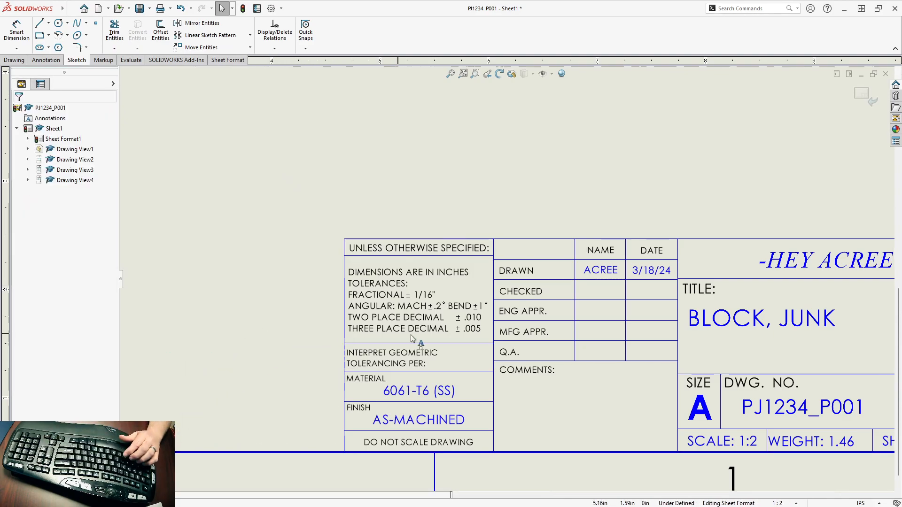
{"action": "scroll", "coordinate": [398, 337], "scroll_direction": "up", "scroll_amount": 3}
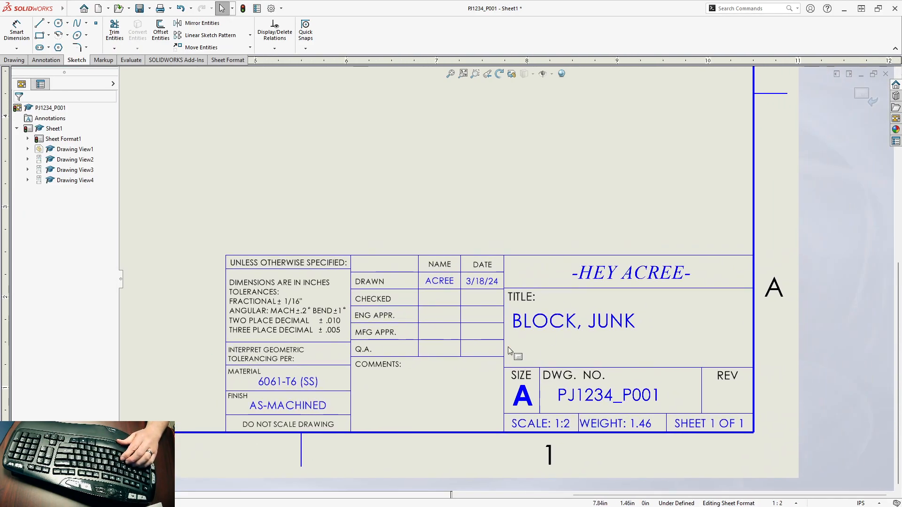
{"action": "scroll", "coordinate": [513, 350], "scroll_direction": "down", "scroll_amount": 2}
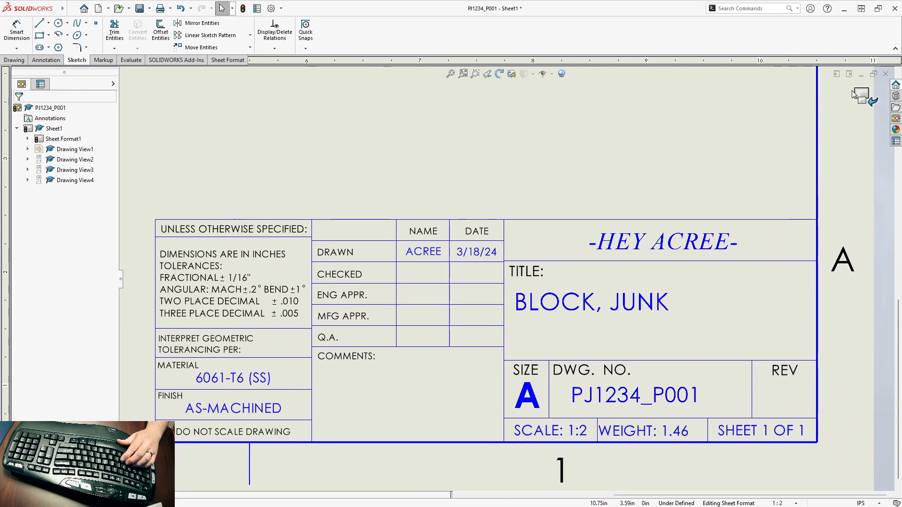
{"action": "left_click", "coordinate": [856, 94]}
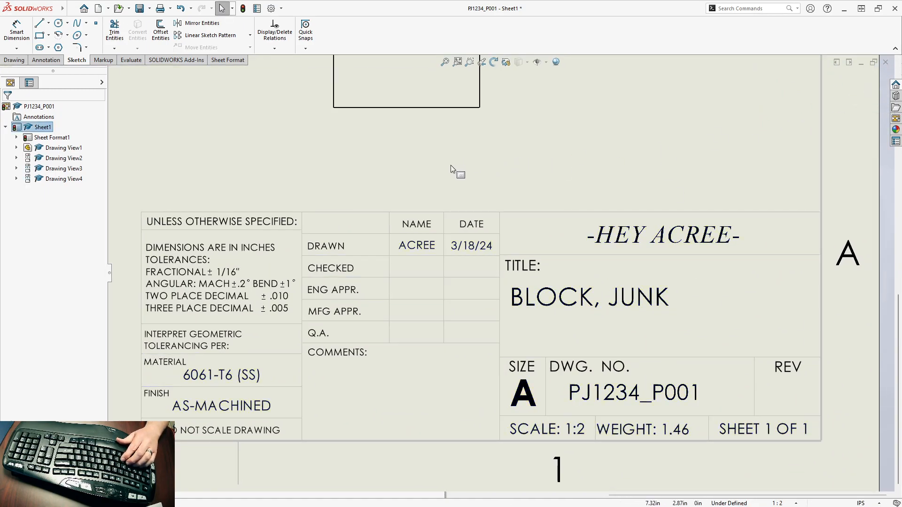
{"action": "key", "text": "f"}
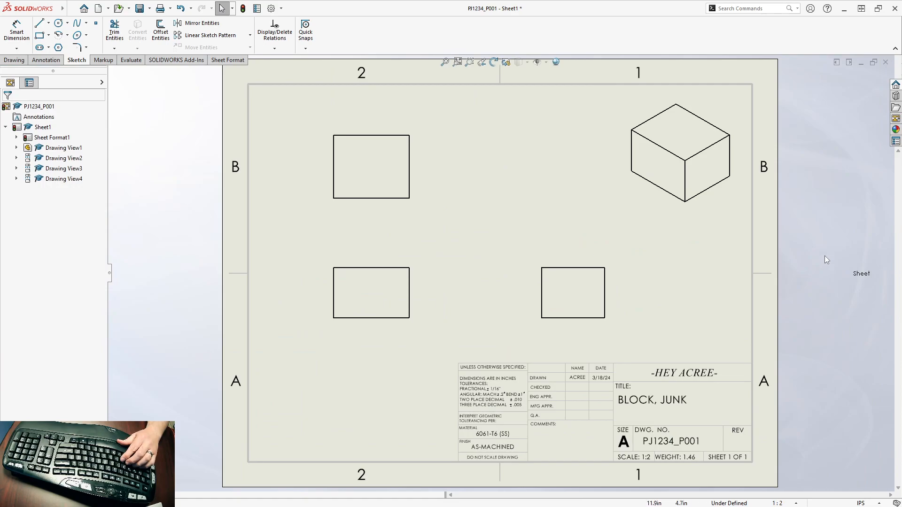